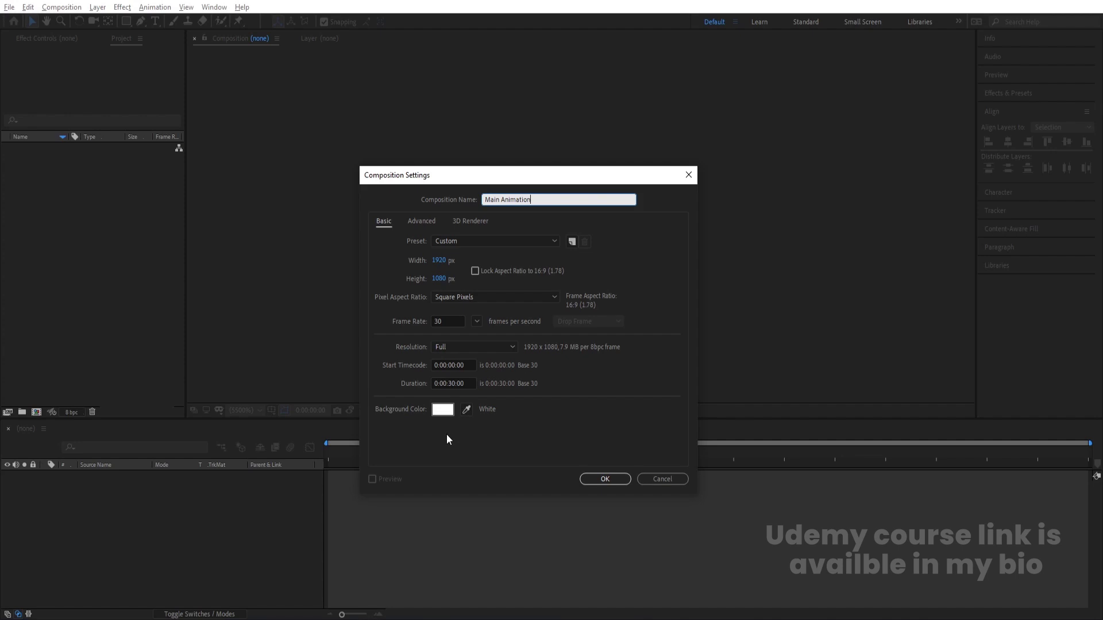
Create the 1920 x 1080, 30 fps, 30-second Main Animation composition with a white background and show its Title/Action Safe guides.
click(610, 479)
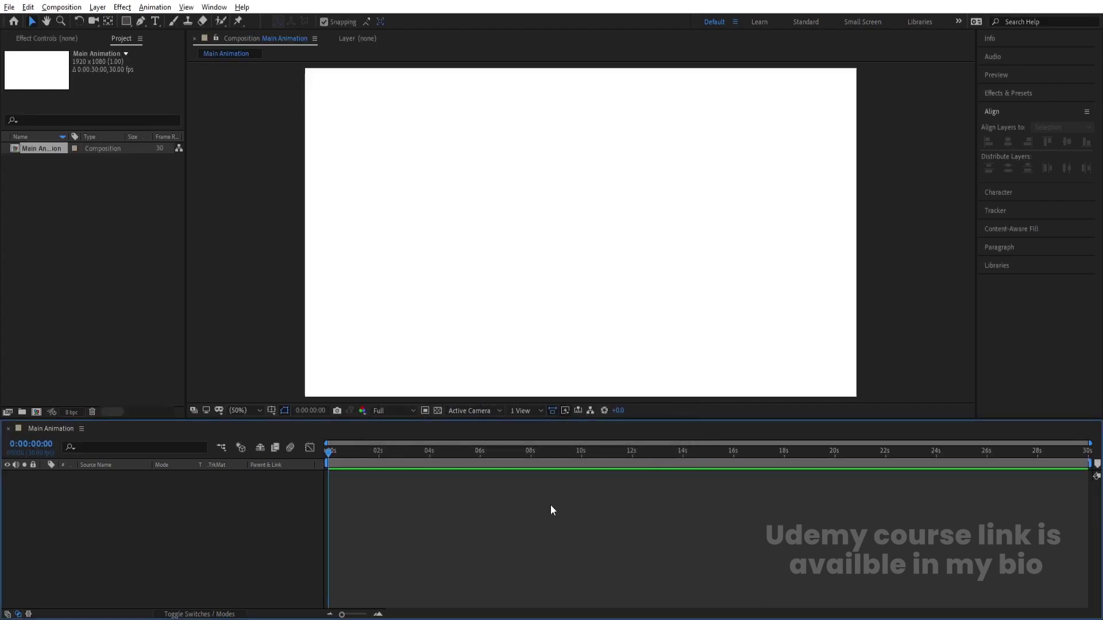
click(272, 411)
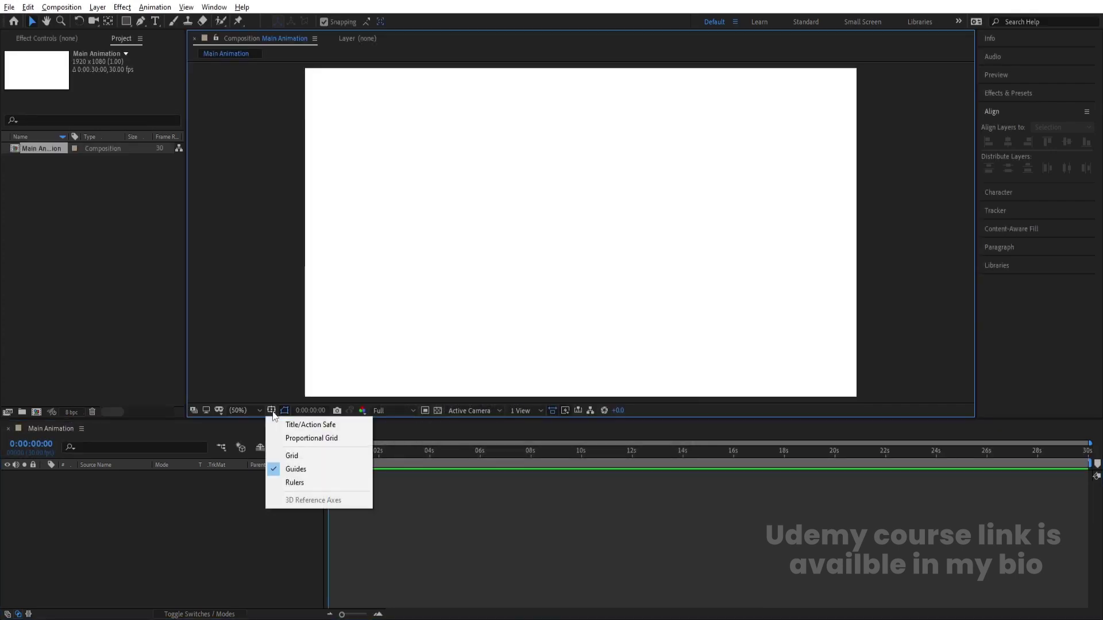
click(315, 426)
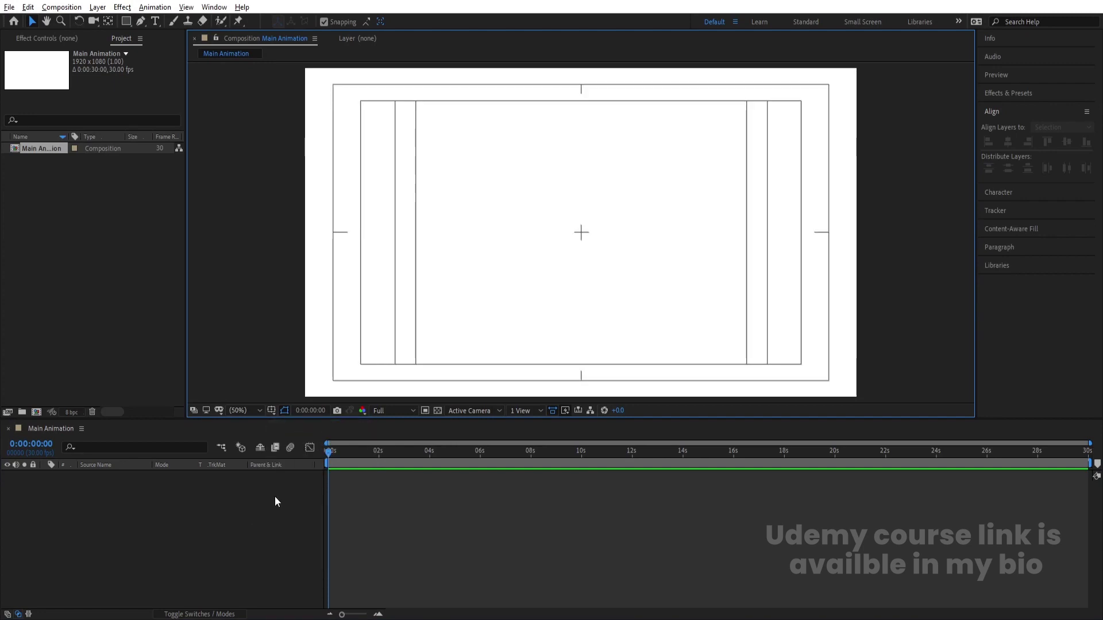
Add a black solid 1920 px wide and 150 px high across the composition and lock its layer.
key(ctrl+y)
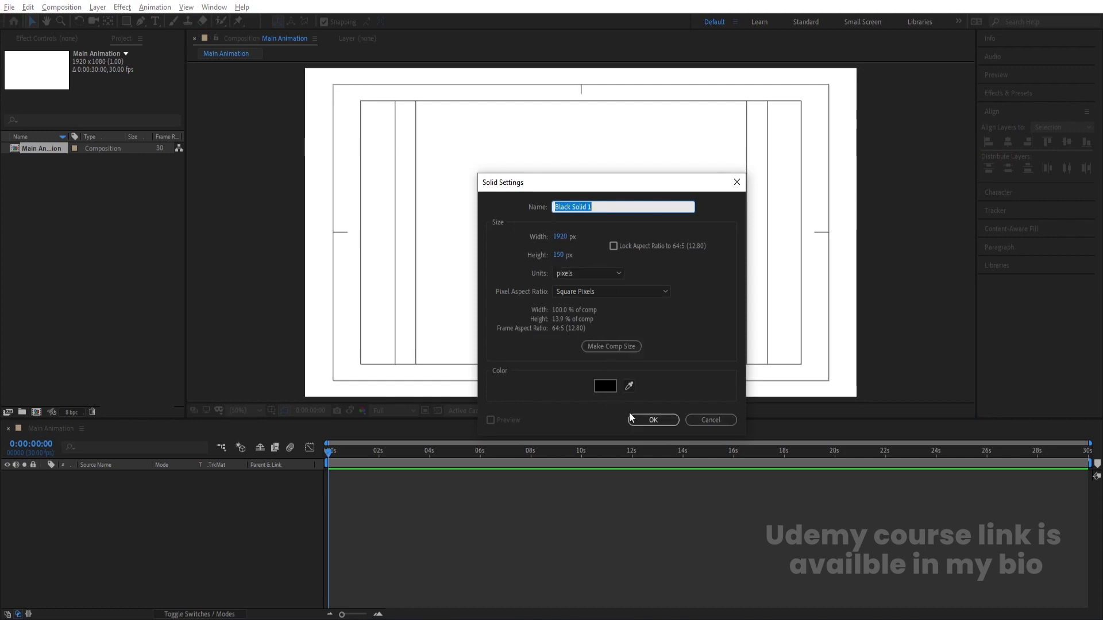
click(643, 419)
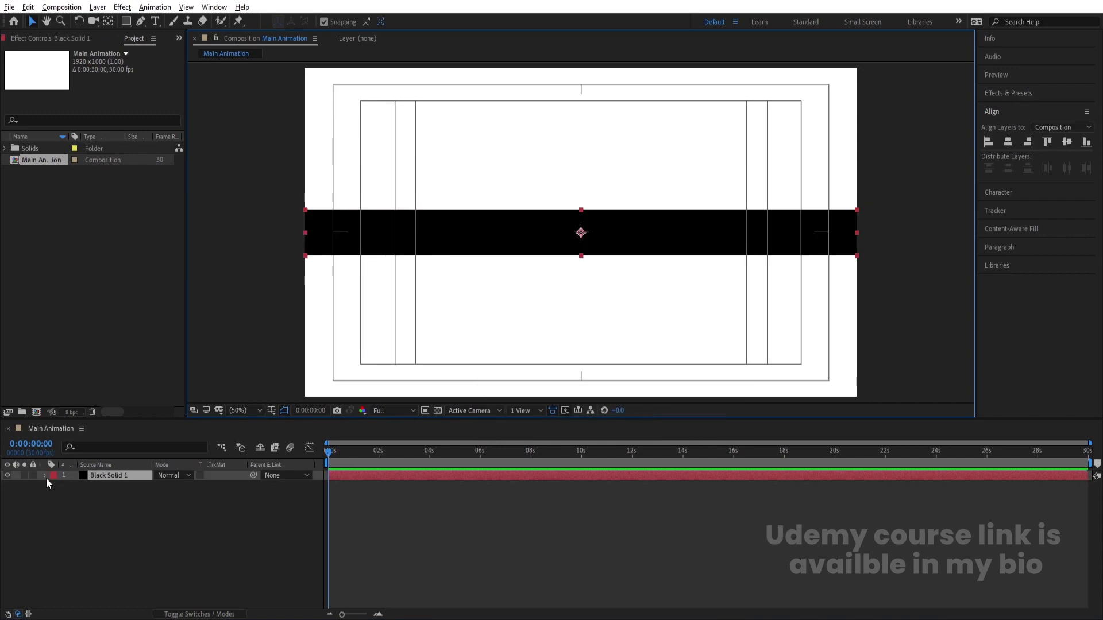
key(ctrl+l)
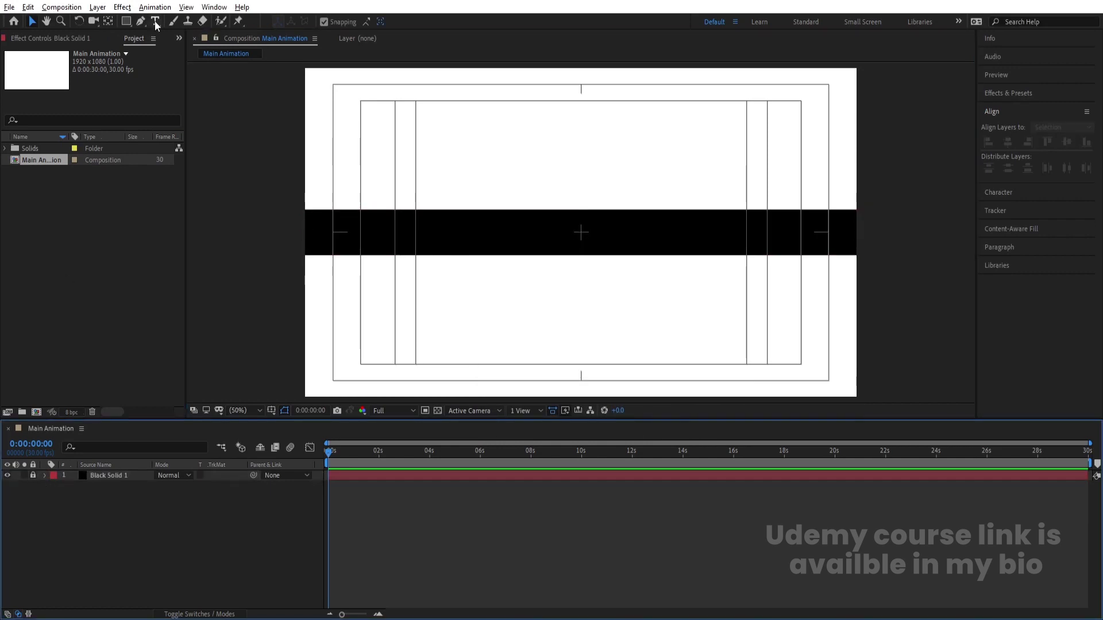
Activate the Type tool, set the text stroke width to 0.2 px and make the white fill colour active.
click(155, 21)
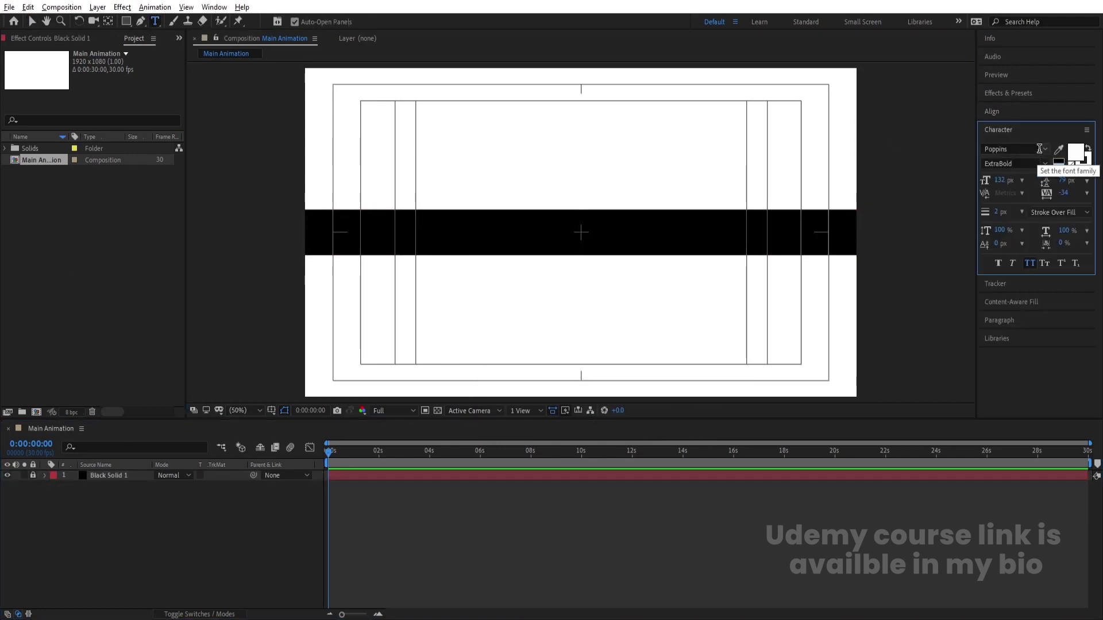
click(1083, 169)
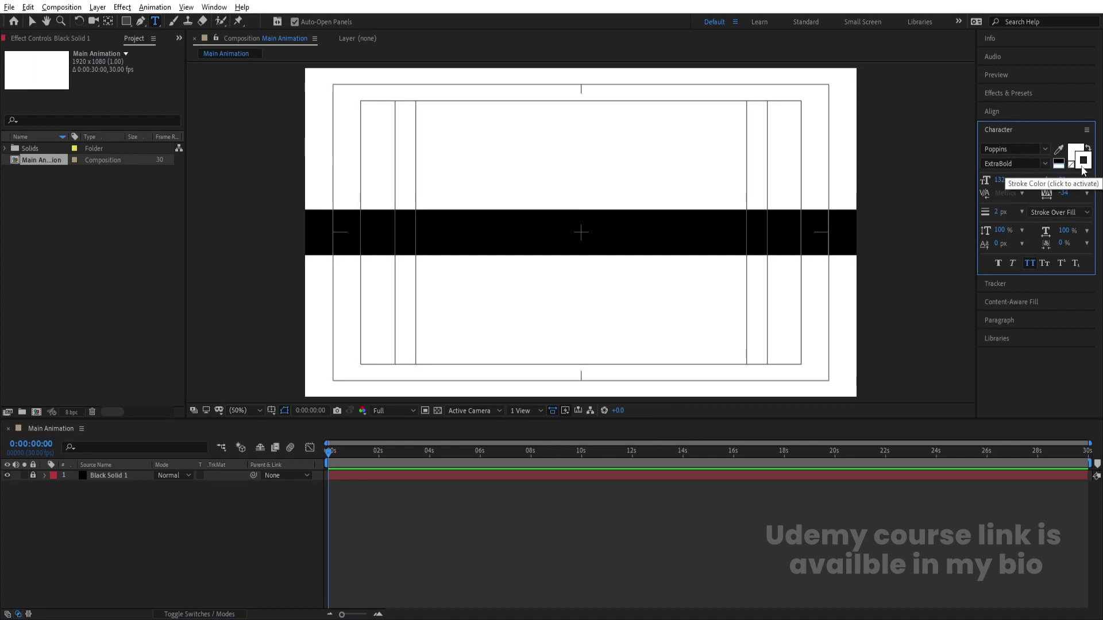
click(998, 213)
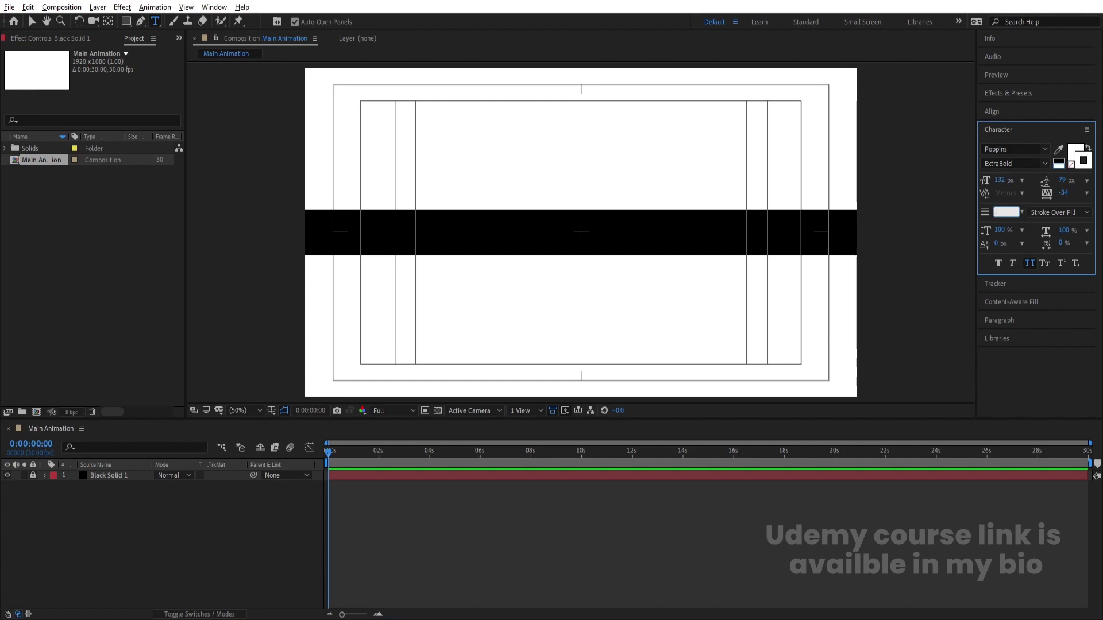
text(0.2)
key(Return)
click(1029, 263)
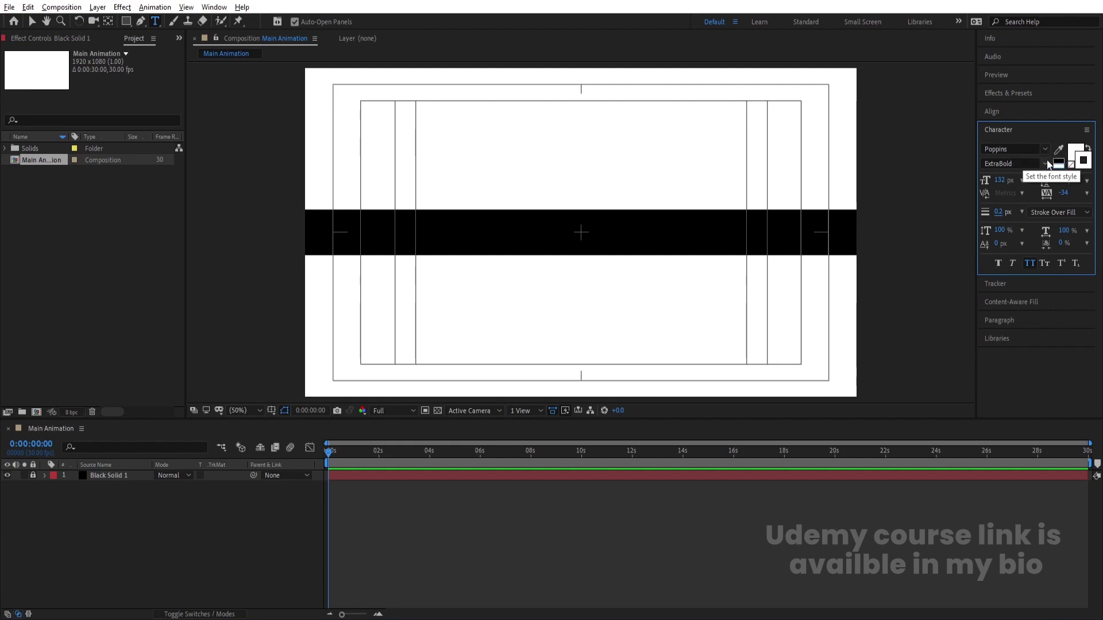
click(1074, 155)
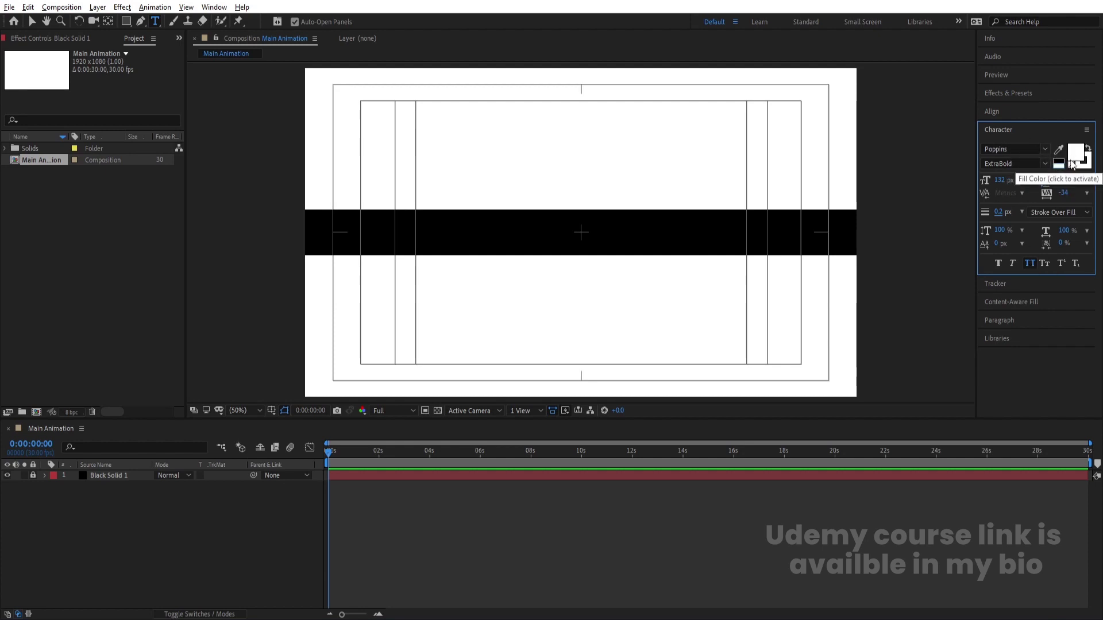
Set the Poppins font style to Thin and the character tracking to -35.
click(1046, 163)
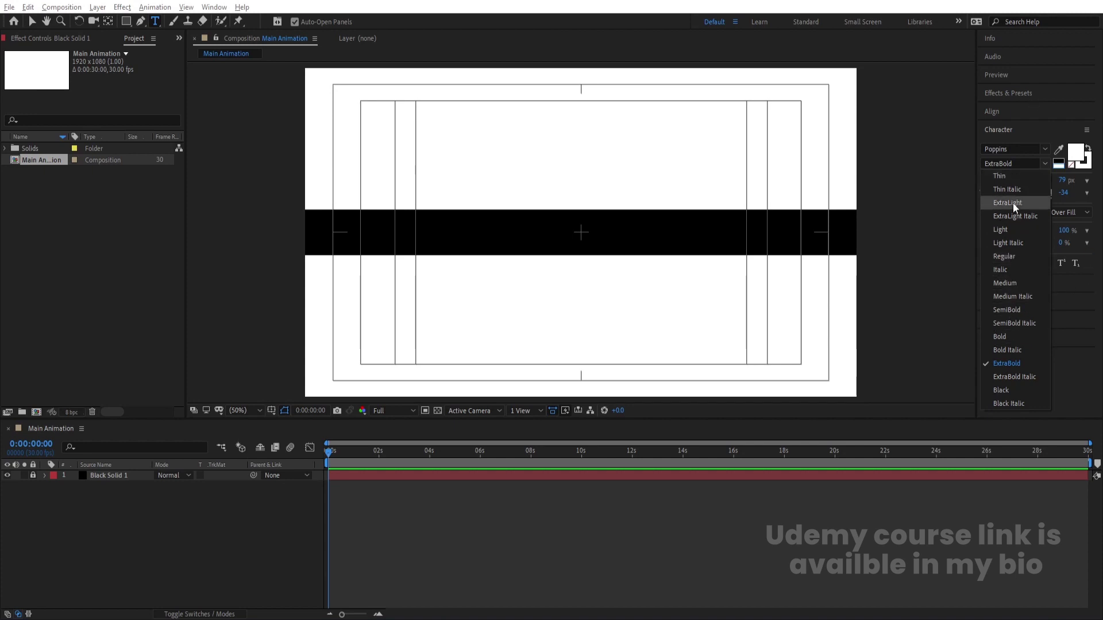
click(1003, 173)
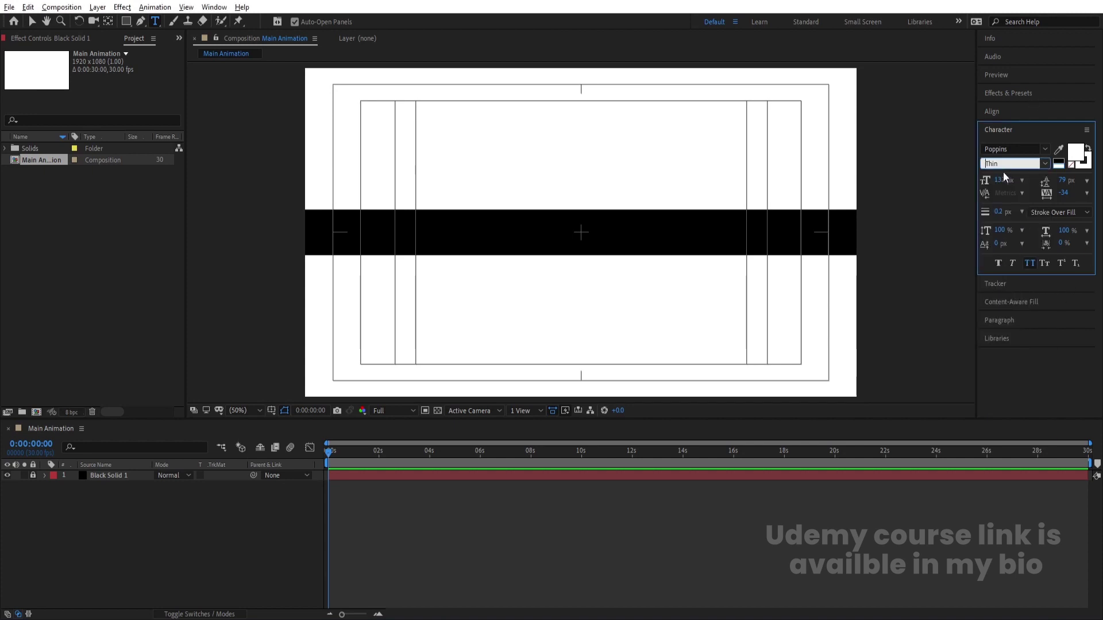
click(1064, 193)
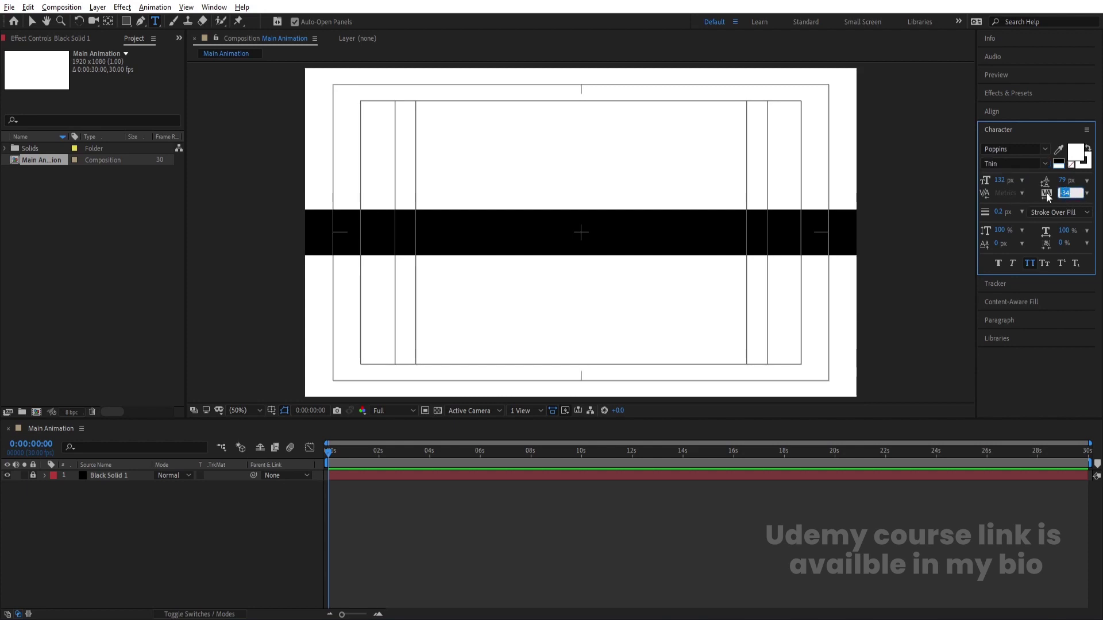
text(-)
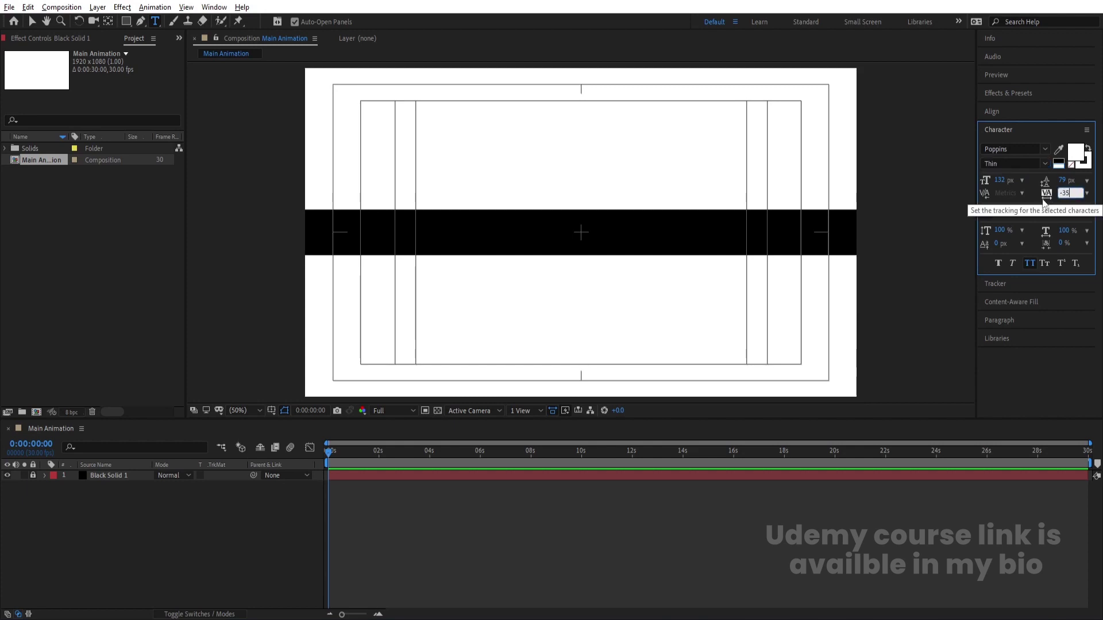
text(35)
key(Return)
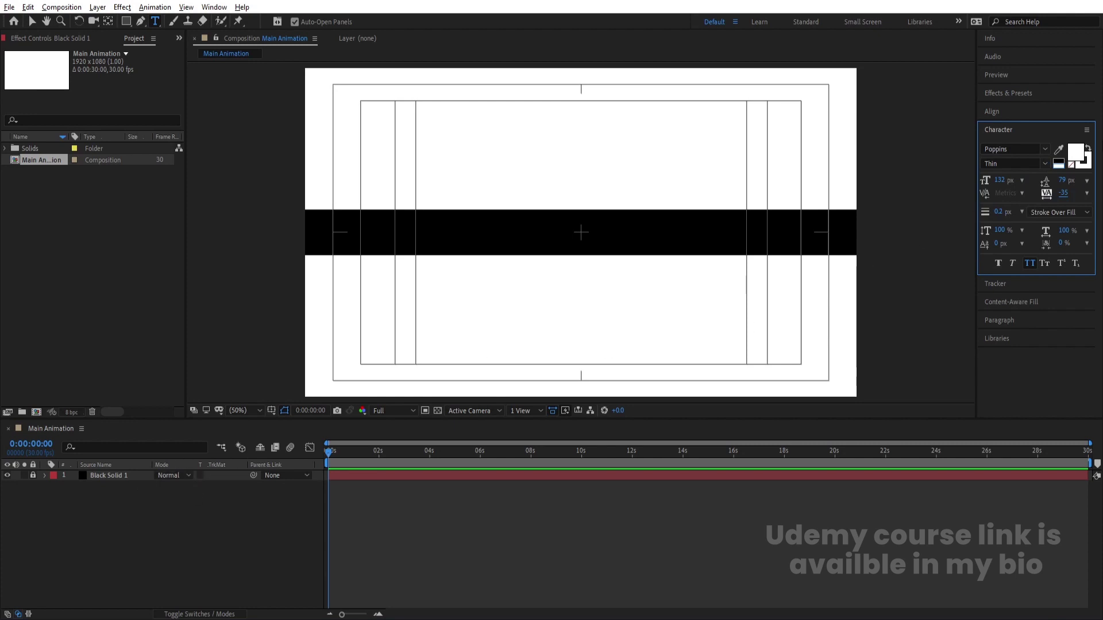
Add a text layer reading "MOTION GRAPHICS" on the black bar.
click(470, 246)
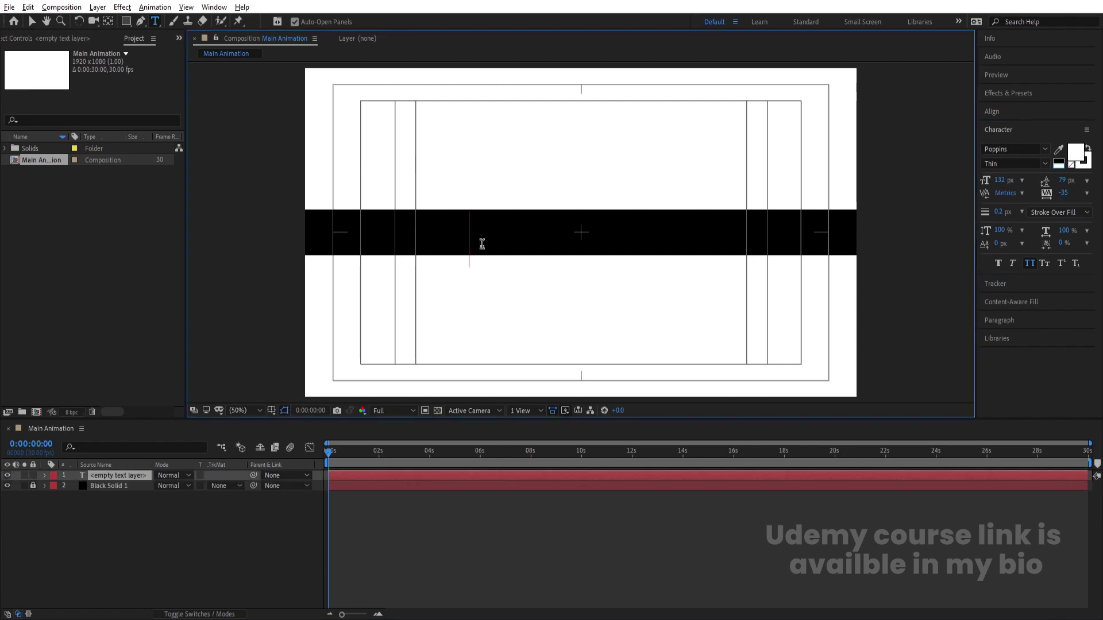
text(MOTIO)
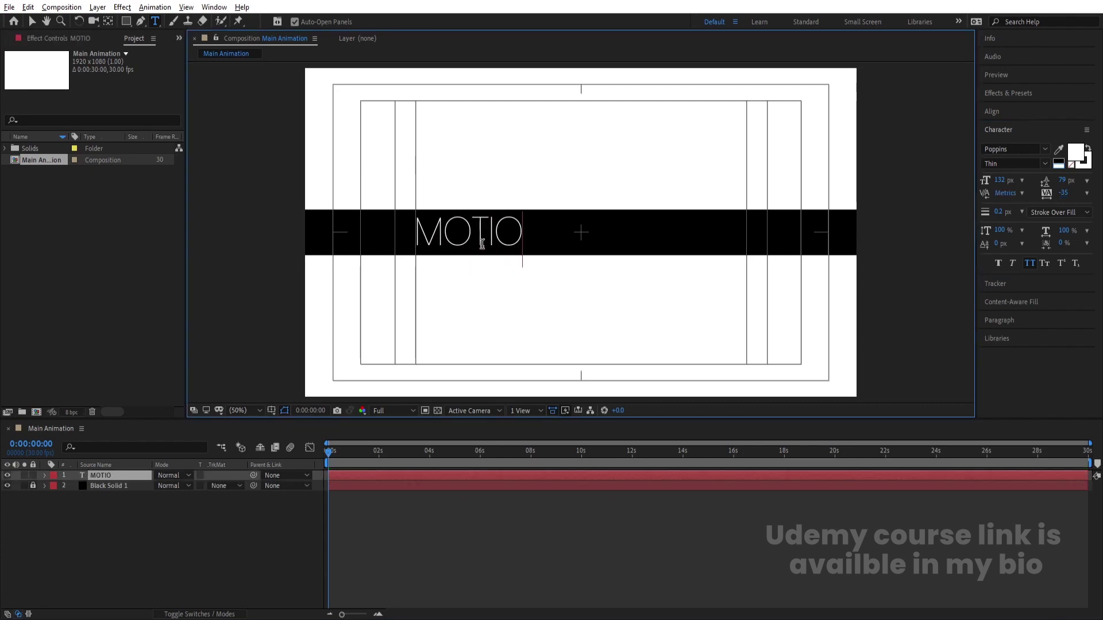
text(N GRAPHICS)
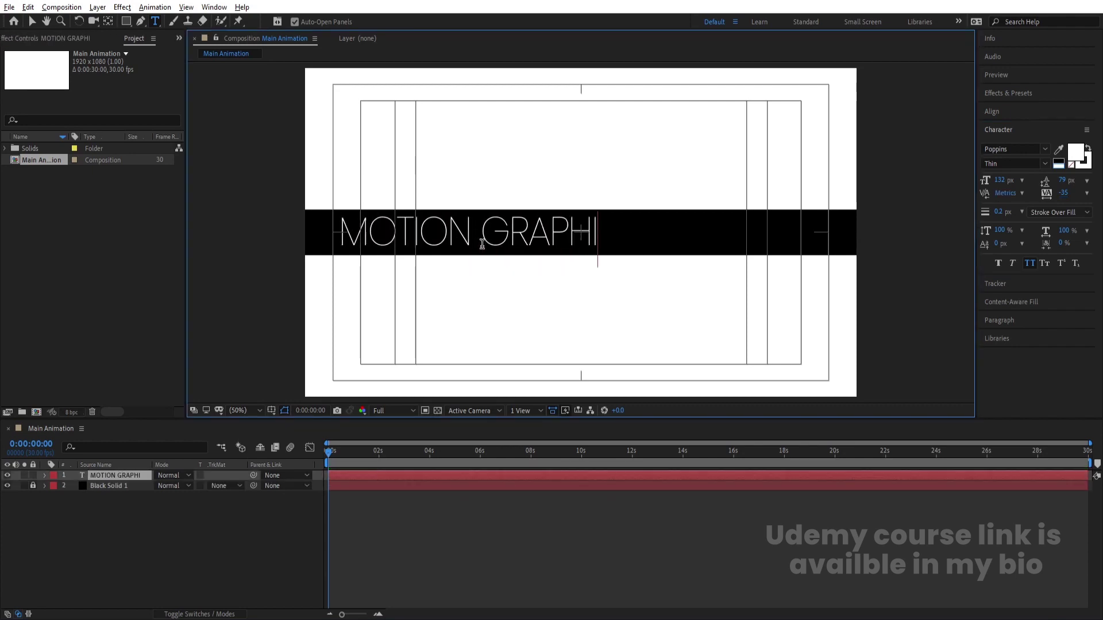
click(133, 549)
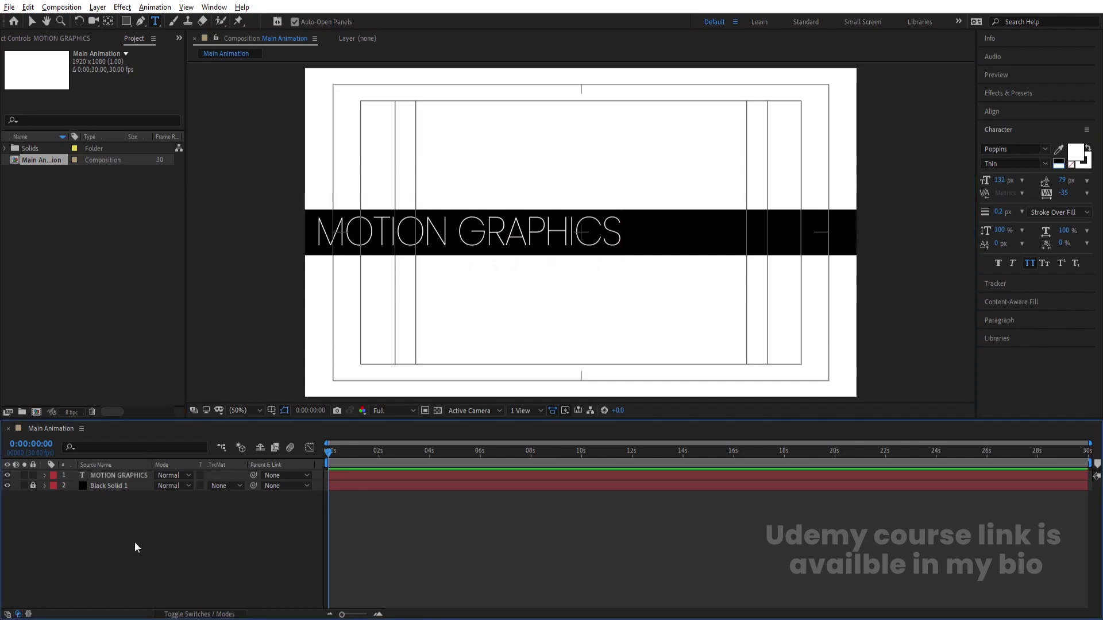
Centre the text layer's anchor point and align the layer horizontally and vertically to the centre of the composition.
click(122, 478)
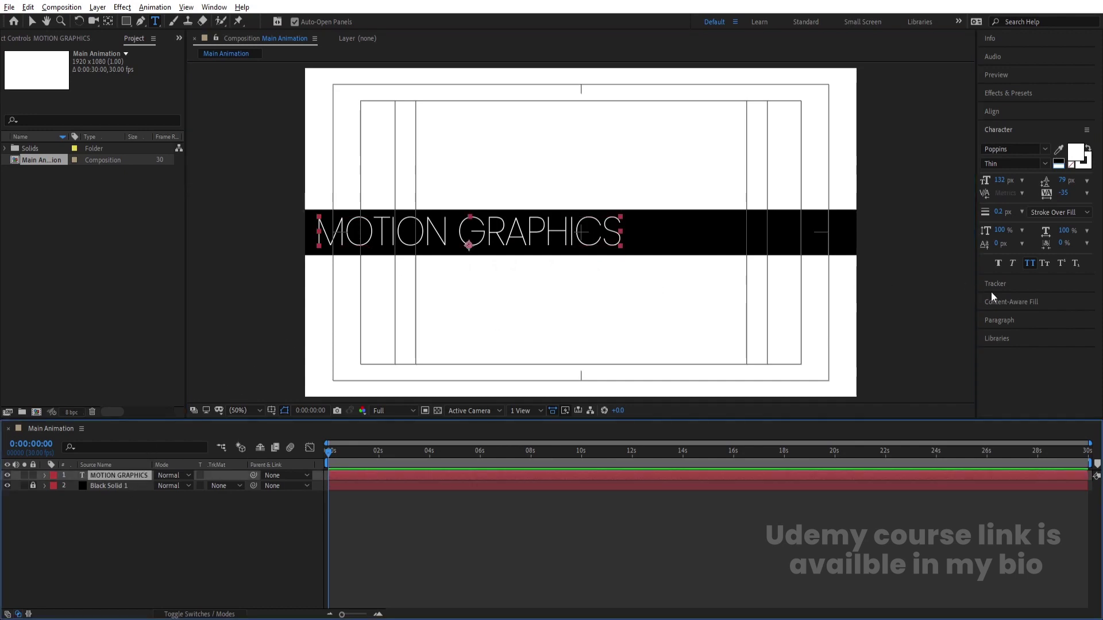
click(1000, 320)
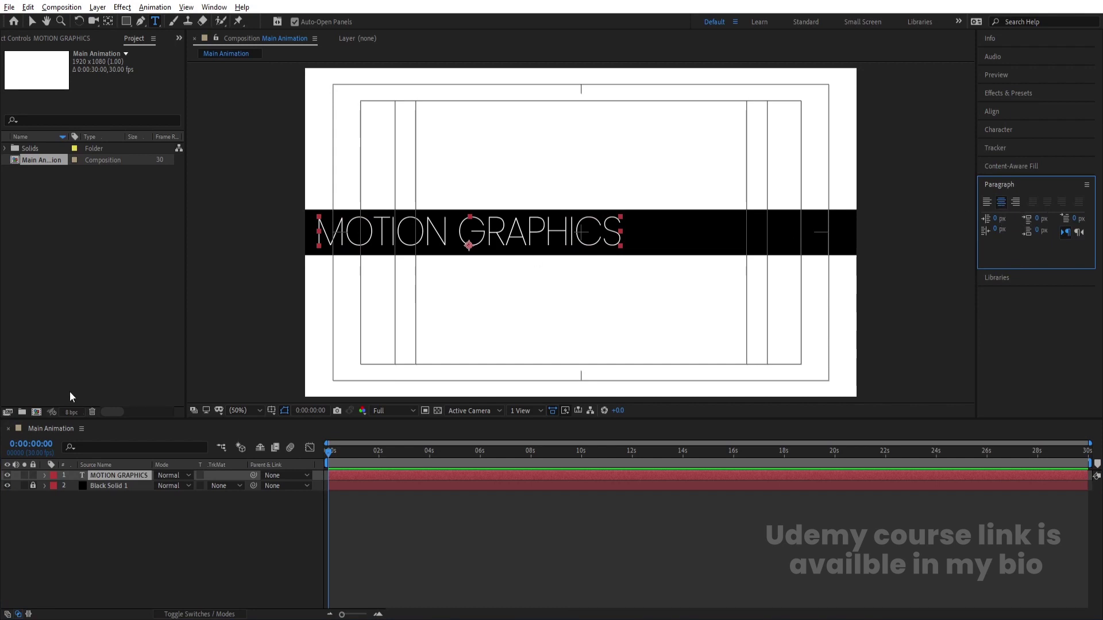
key(ctrl+alt+Home)
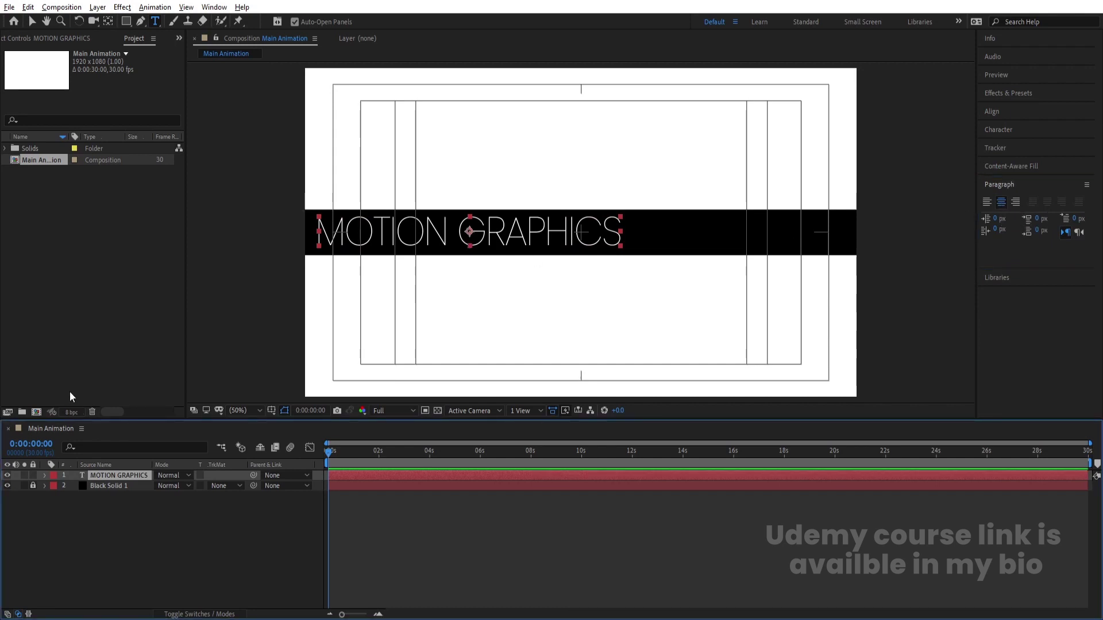
click(989, 113)
click(1007, 141)
click(1067, 142)
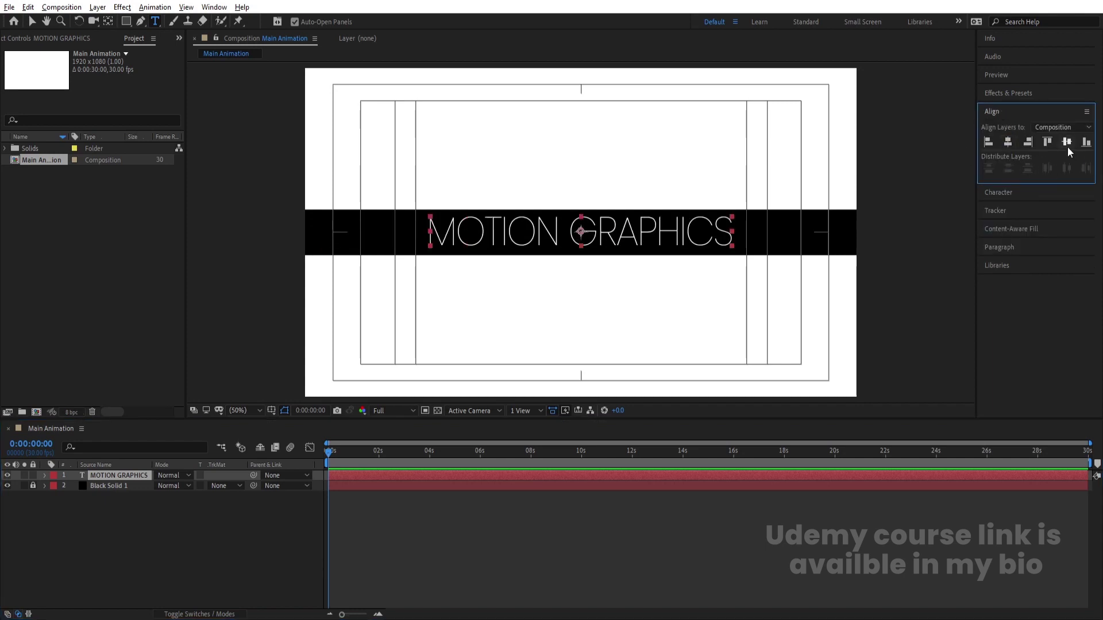
Add a Position animator to the MOTION GRAPHICS text layer and set its position to 0.0, 55.0.
click(105, 483)
click(76, 476)
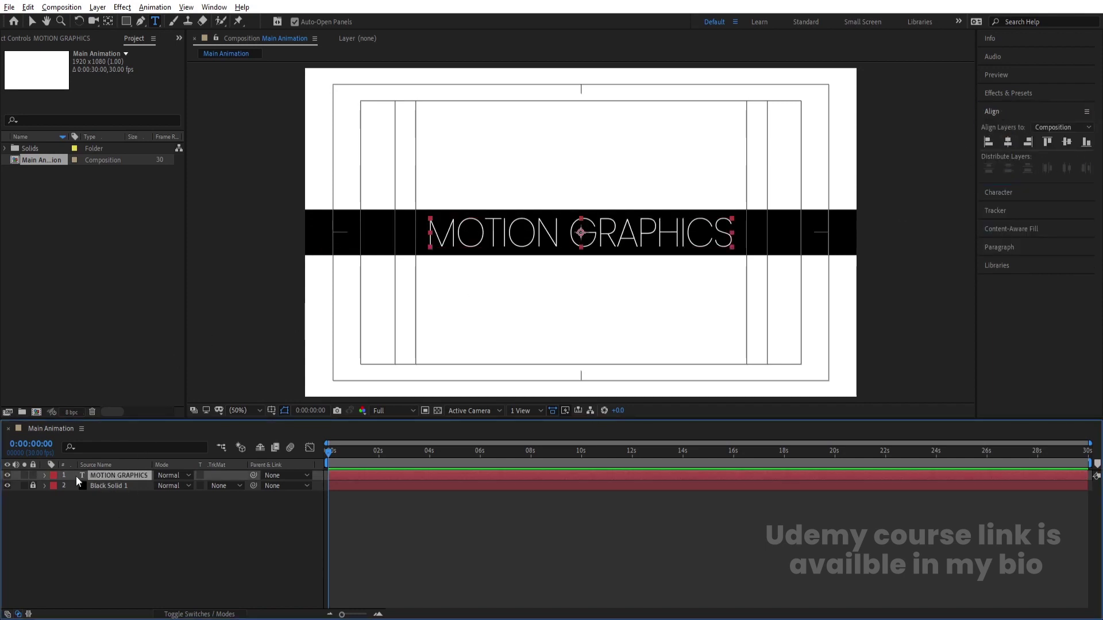
click(43, 475)
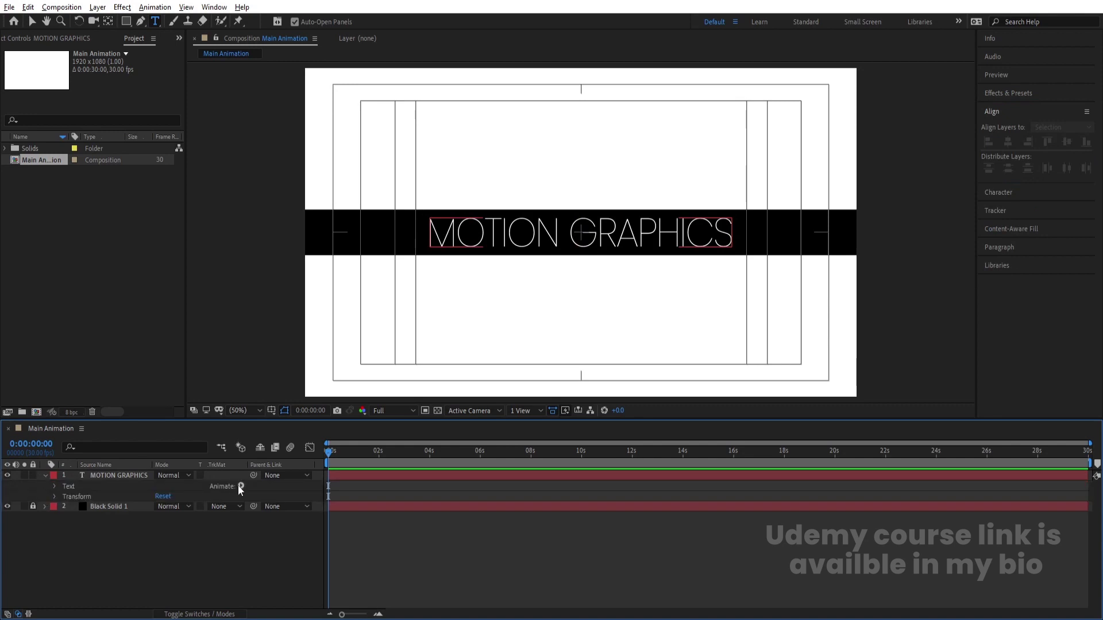
click(240, 486)
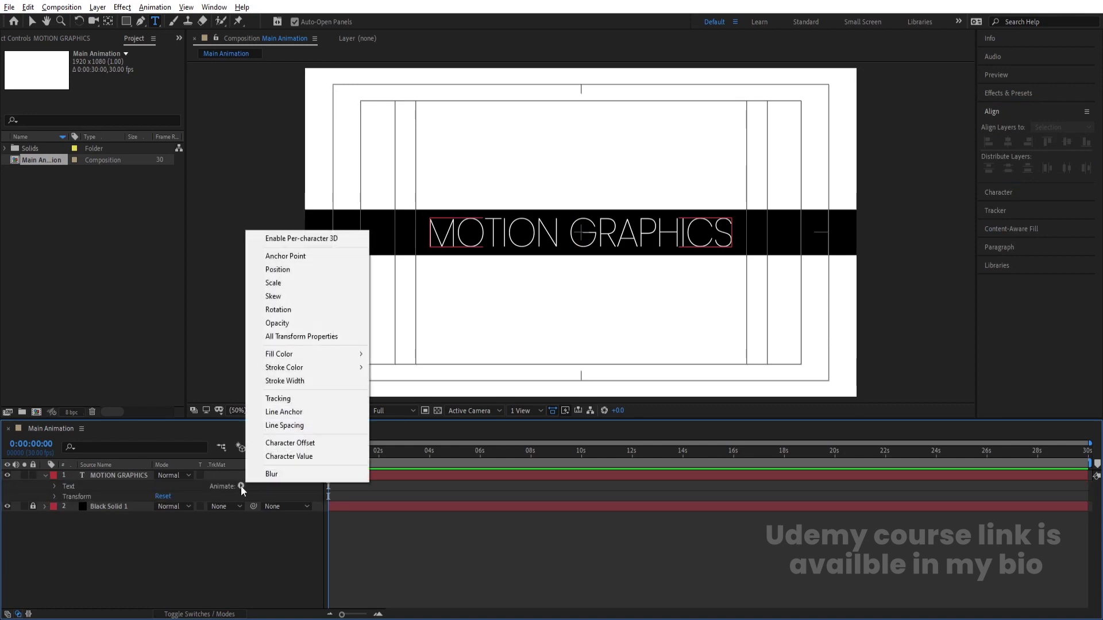
click(278, 269)
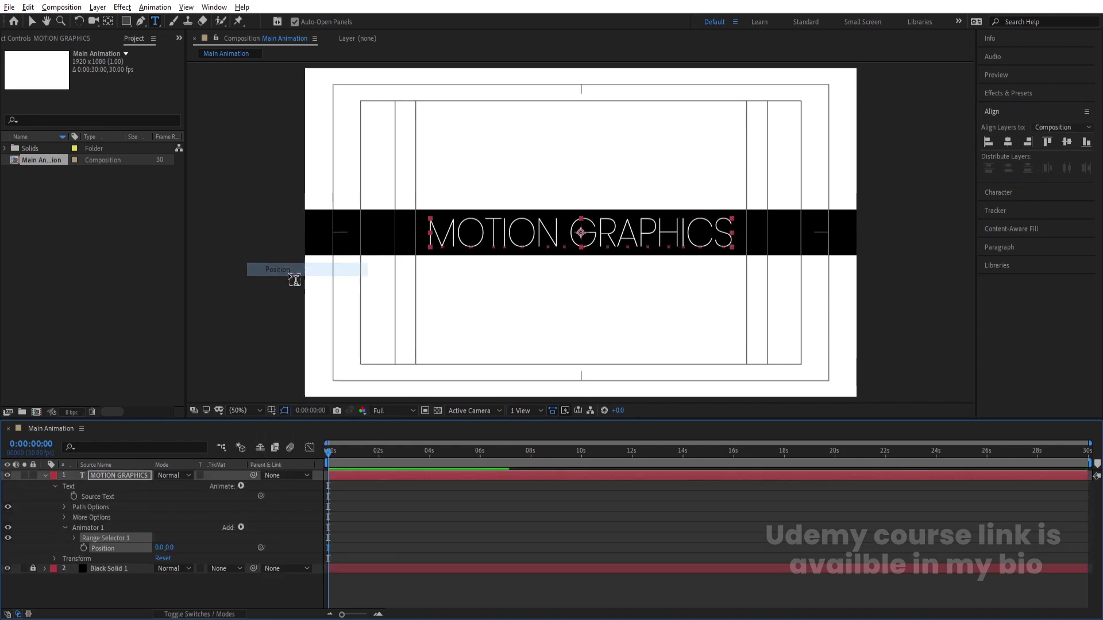
drag(170, 547, 204, 547)
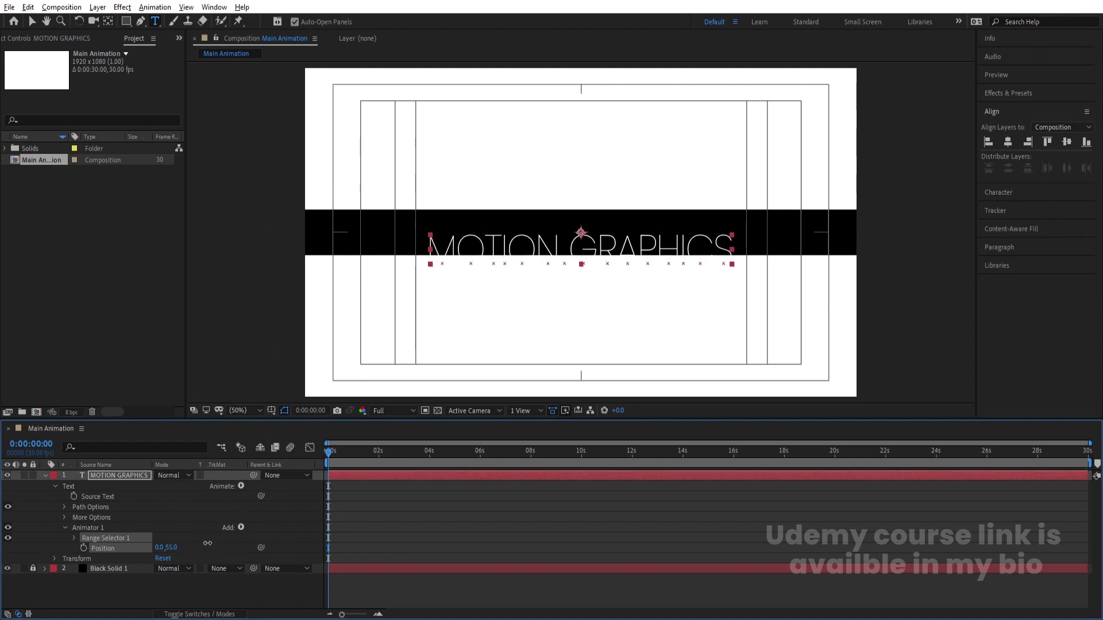
Keyframe Range Selector 1's Start from 0% at 0:00 to 100% at 0:00:01:10.
click(74, 538)
click(94, 548)
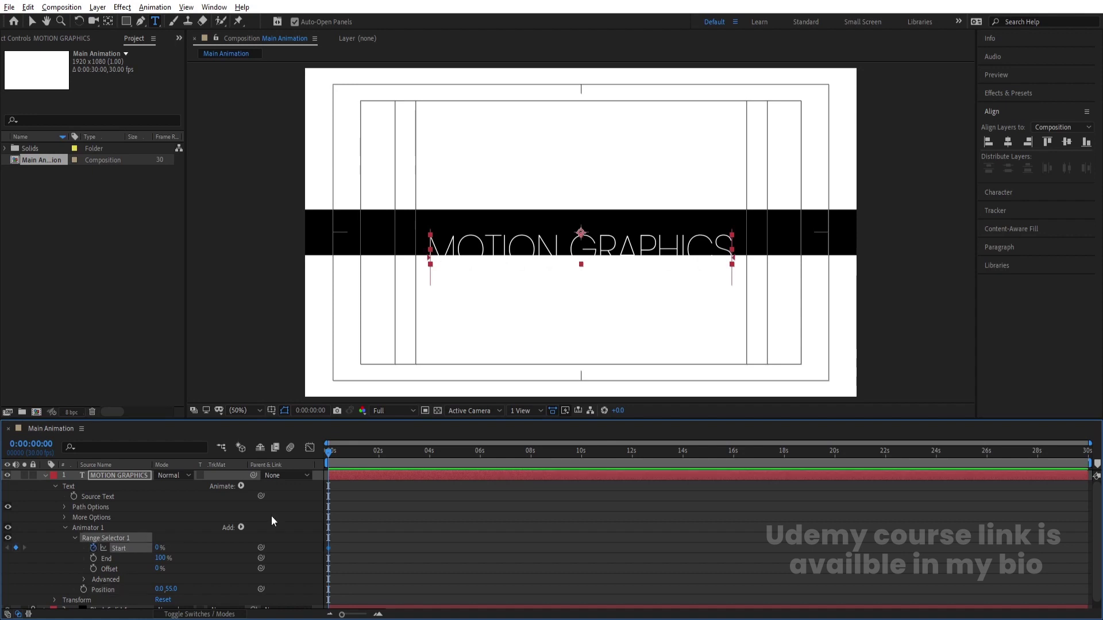
scroll(359, 475, up, 4)
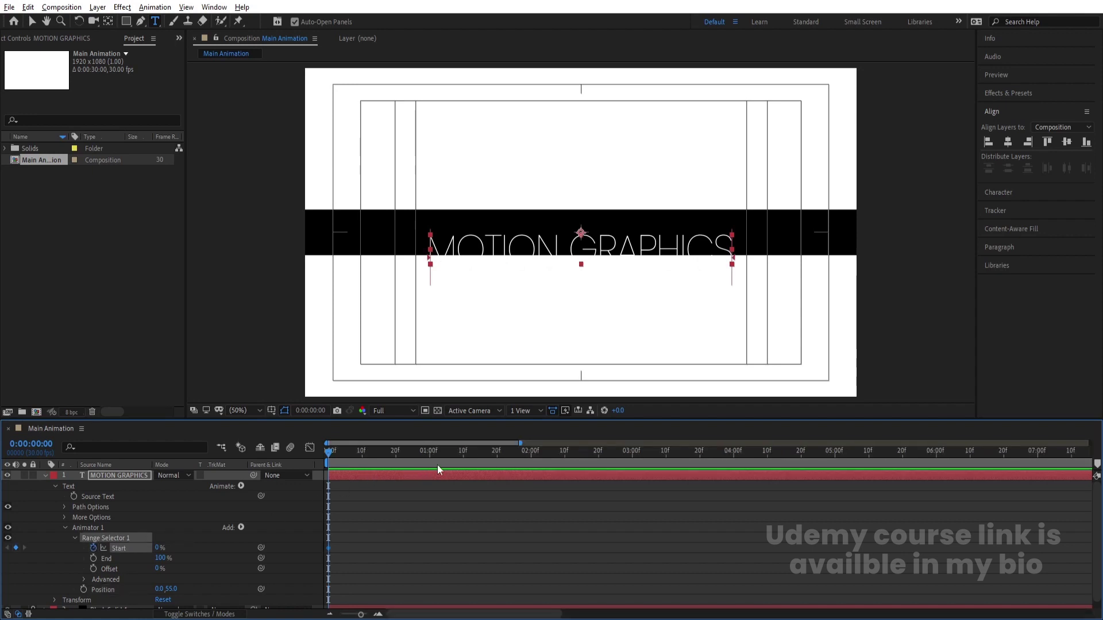
click(463, 453)
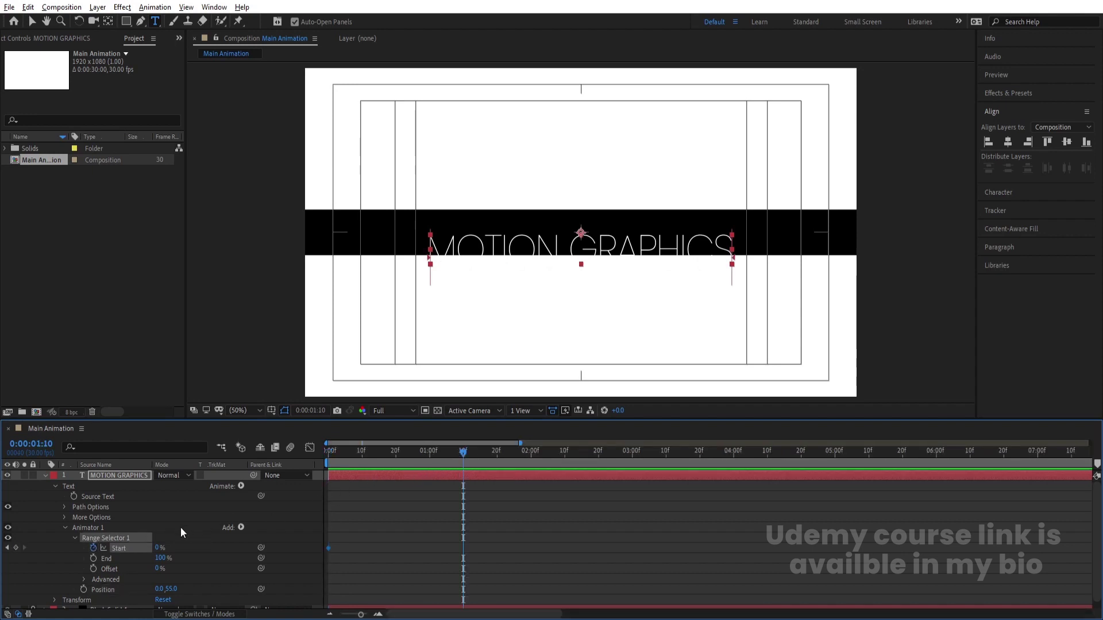
drag(161, 549, 224, 549)
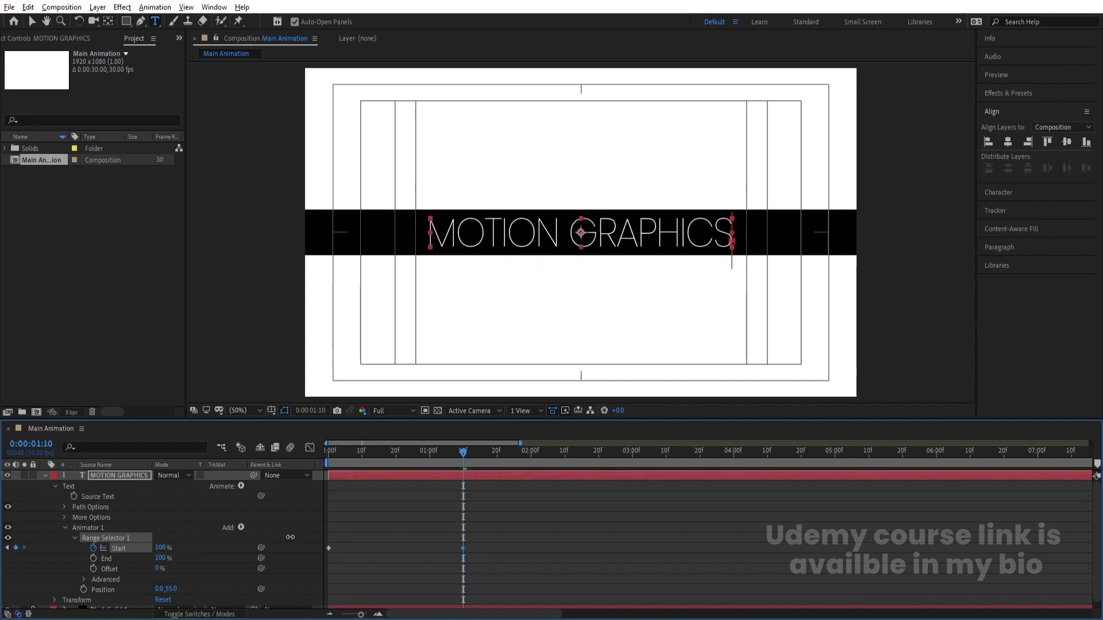
Add an Opacity property to Animator 1 of the MOTION GRAPHICS layer, set it to 0%, and preview the reveal.
key(Home)
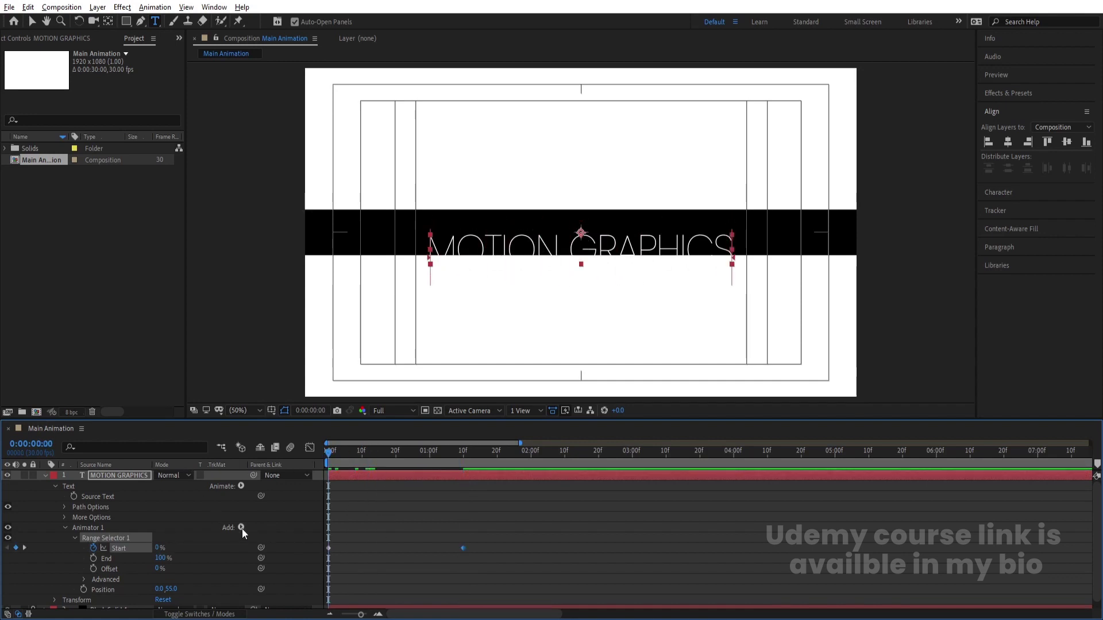
click(242, 527)
mouse_move(270, 532)
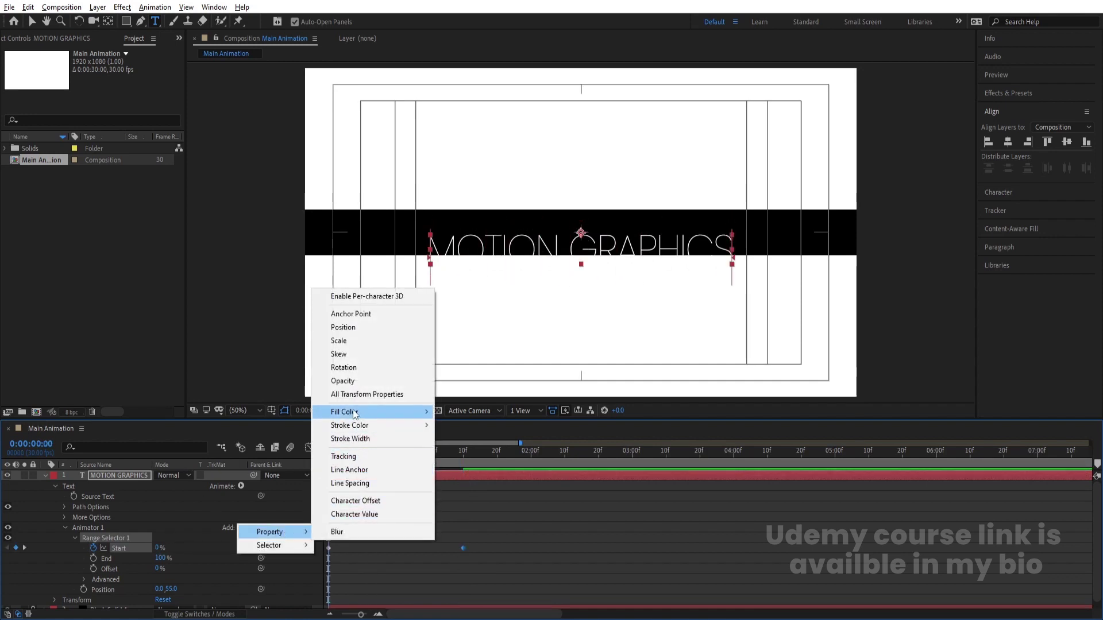
click(350, 385)
drag(164, 599, 66, 599)
key(space)
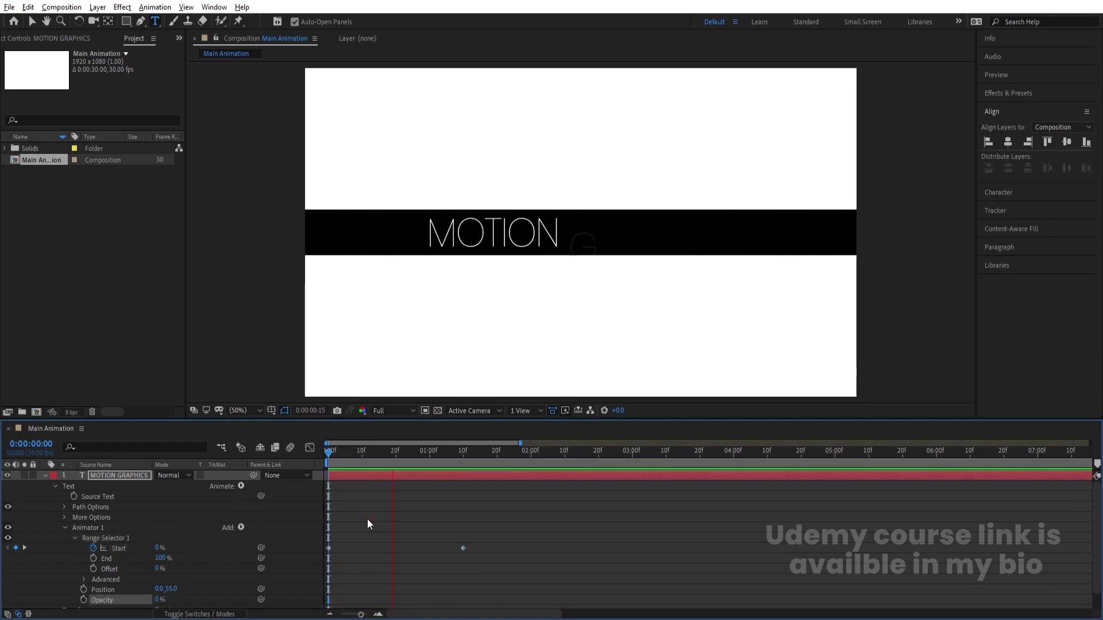
key(space)
key(ctrl+t)
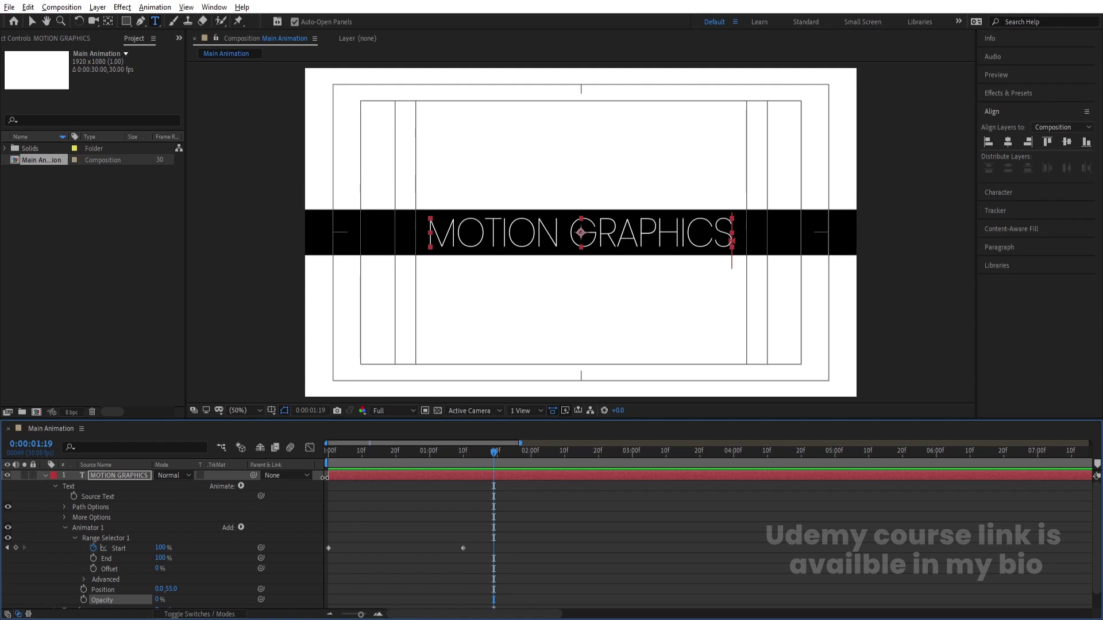
key(space)
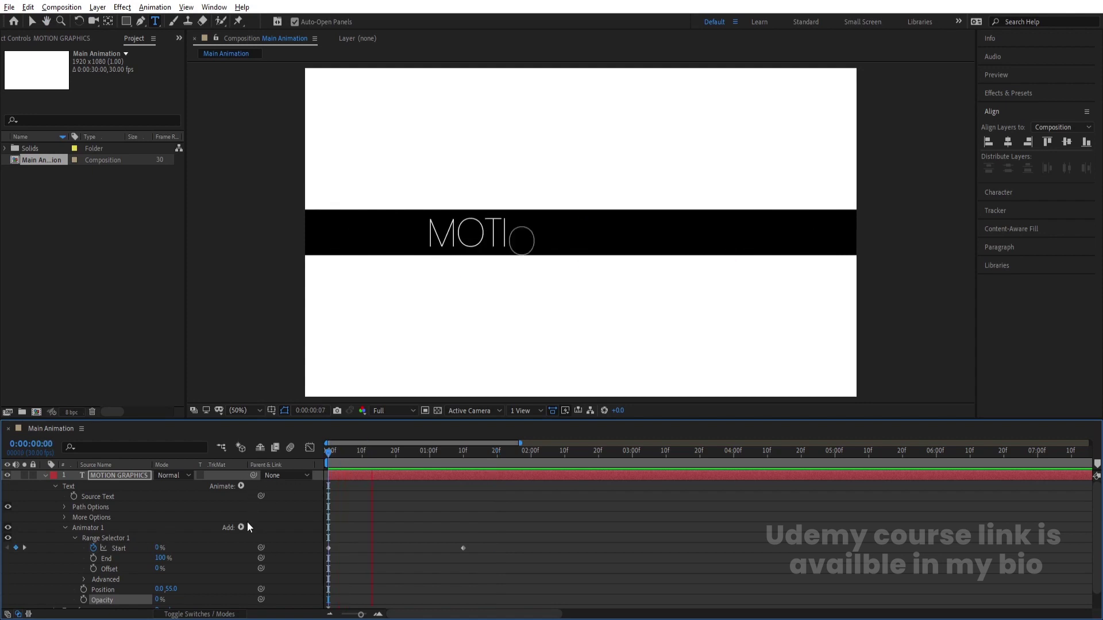
key(space)
Add a Tracking property to Animator 1, set its Tracking Amount to -66, and play back the result.
click(242, 528)
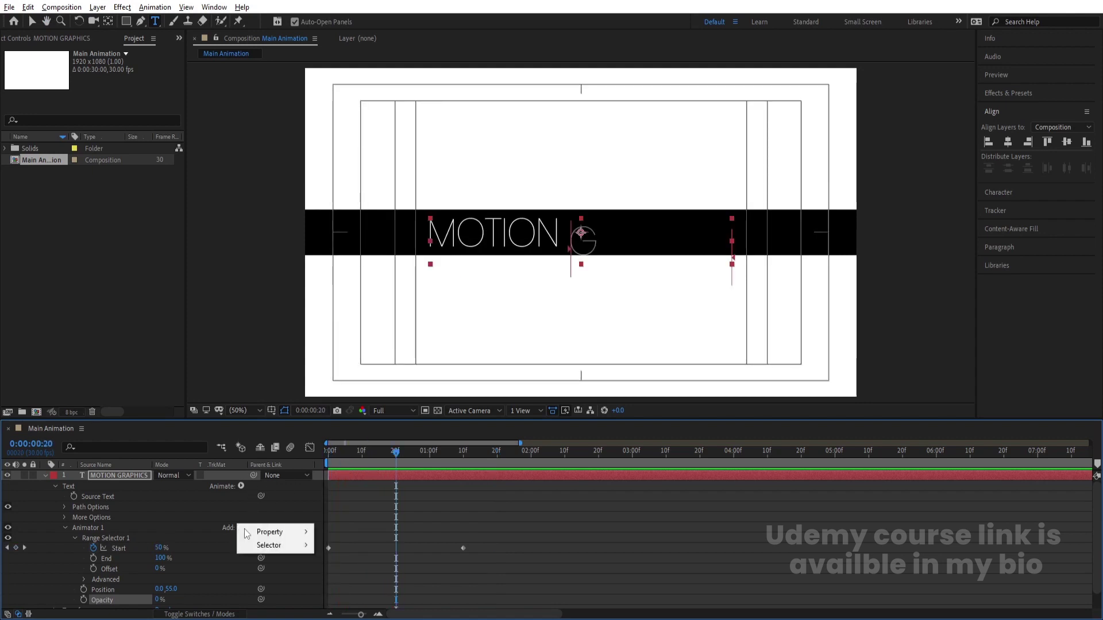
mouse_move(282, 532)
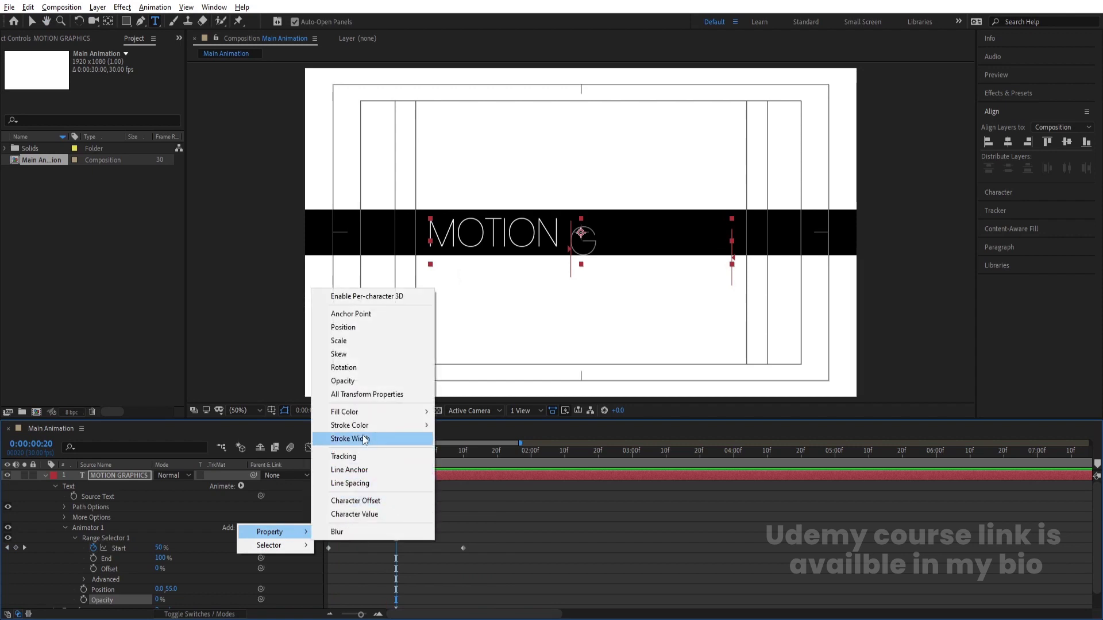
click(339, 462)
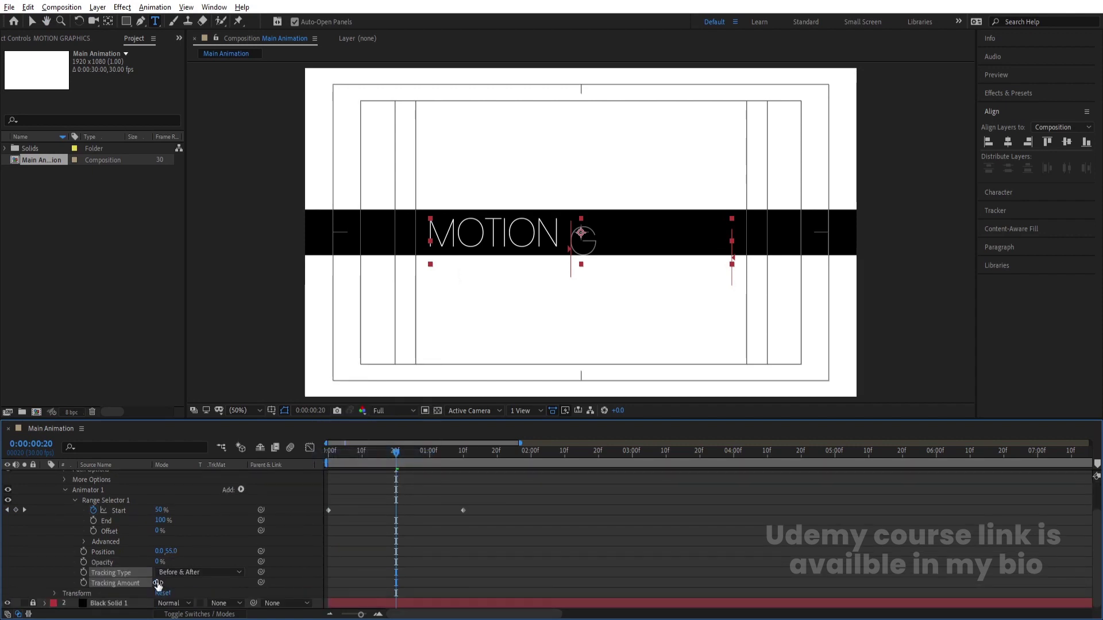
drag(159, 582, 101, 582)
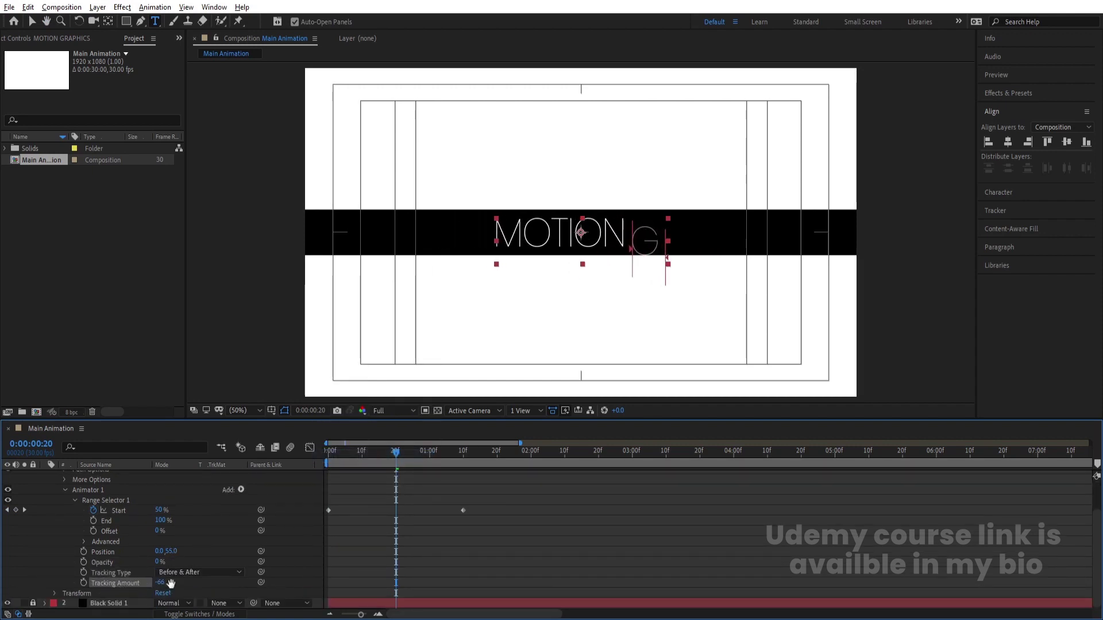
key(space)
key(space)
Easy-ease Animator 1's two Start keyframes, pull their speed graph into a sharp central peak, and preview the reveal.
drag(493, 552, 316, 483)
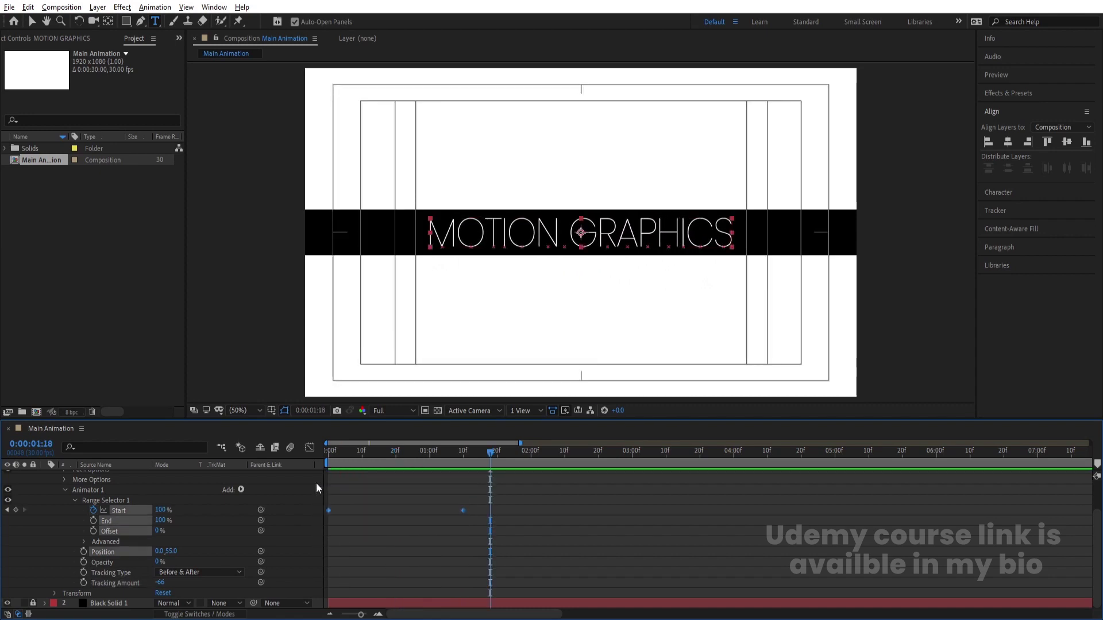
click(311, 449)
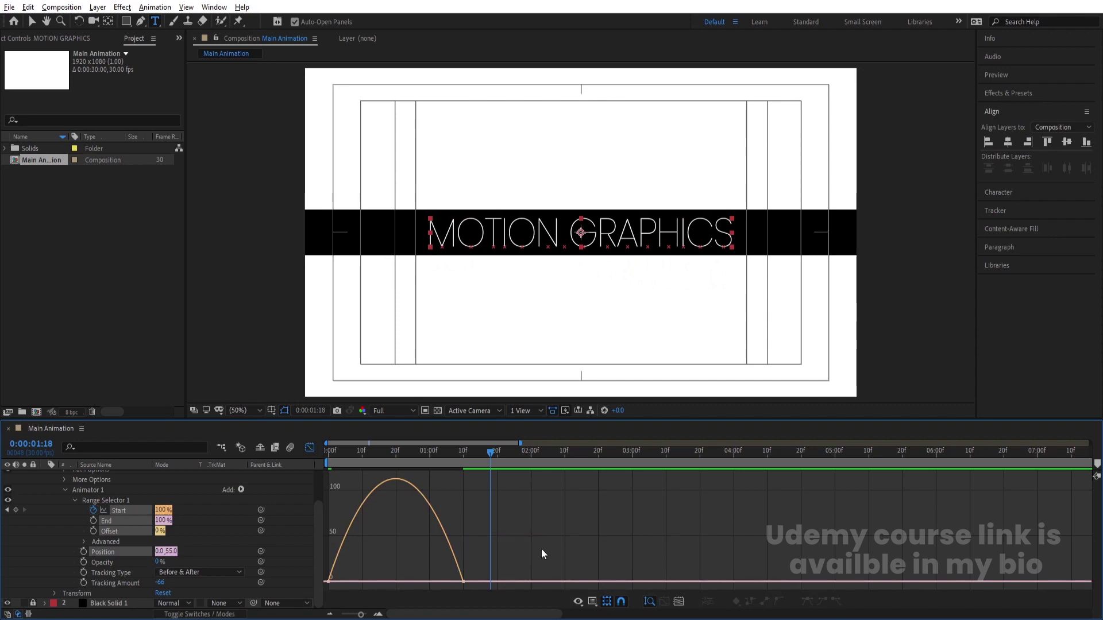
drag(329, 472, 390, 584)
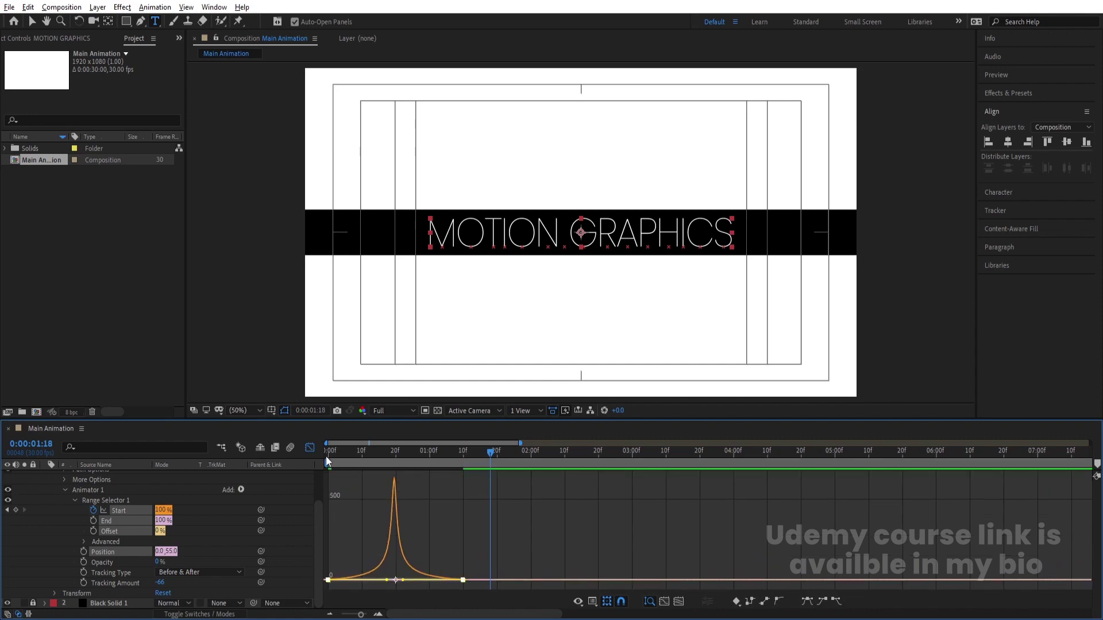
click(328, 451)
click(309, 448)
key(space)
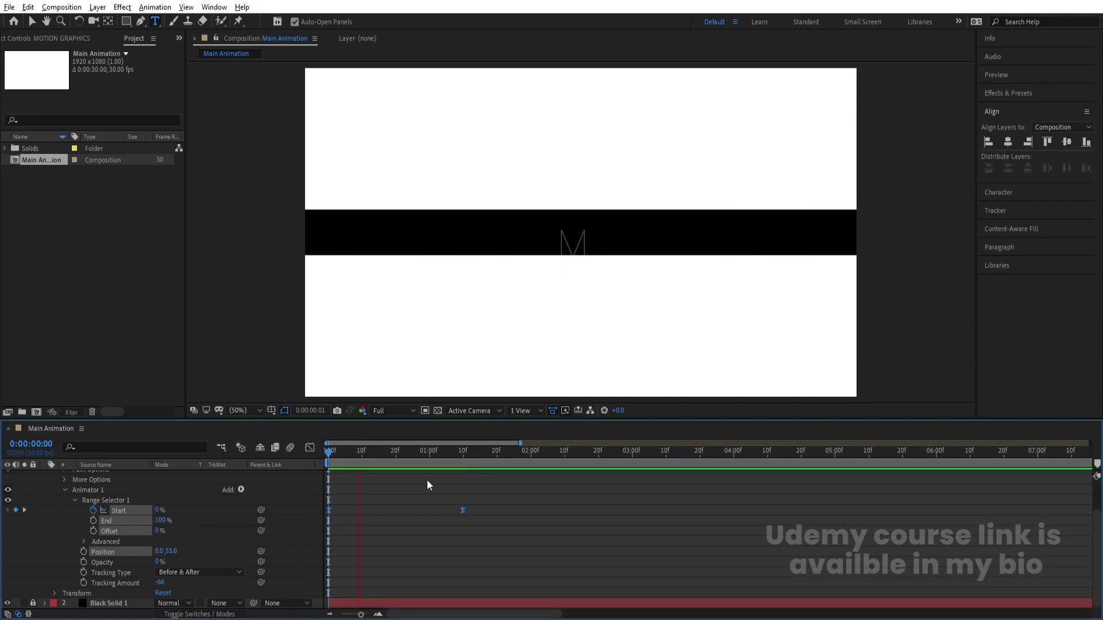
key(space)
At 0:00:00:20, add a second animator with Stroke Width to the MOTION GRAPHICS text and set the width to 12.0.
drag(421, 457, 396, 452)
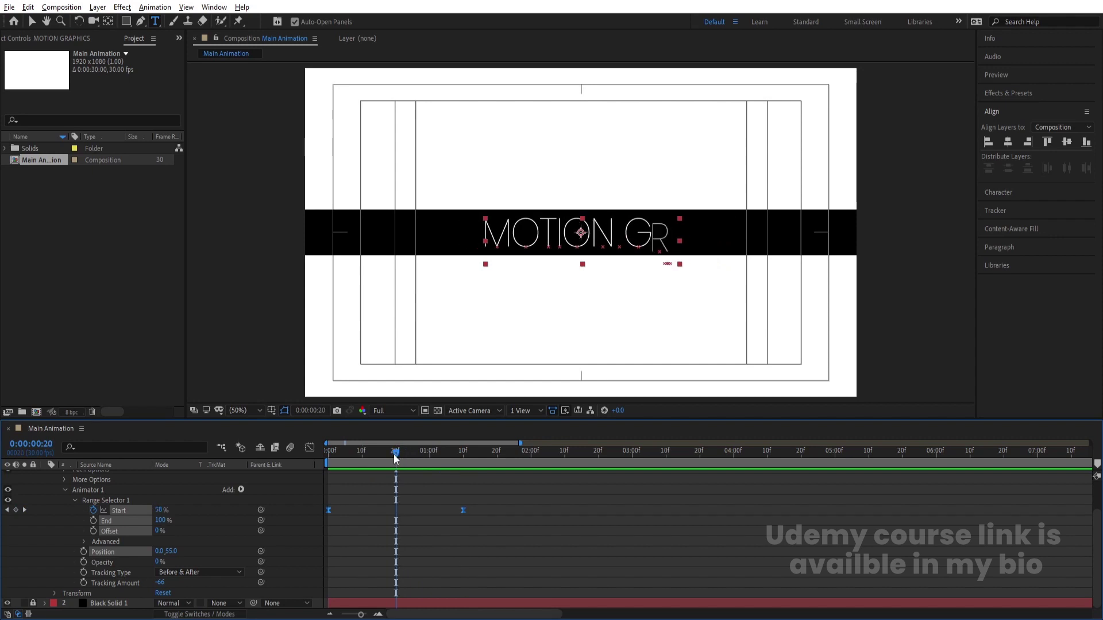
scroll(340, 495, up, 2)
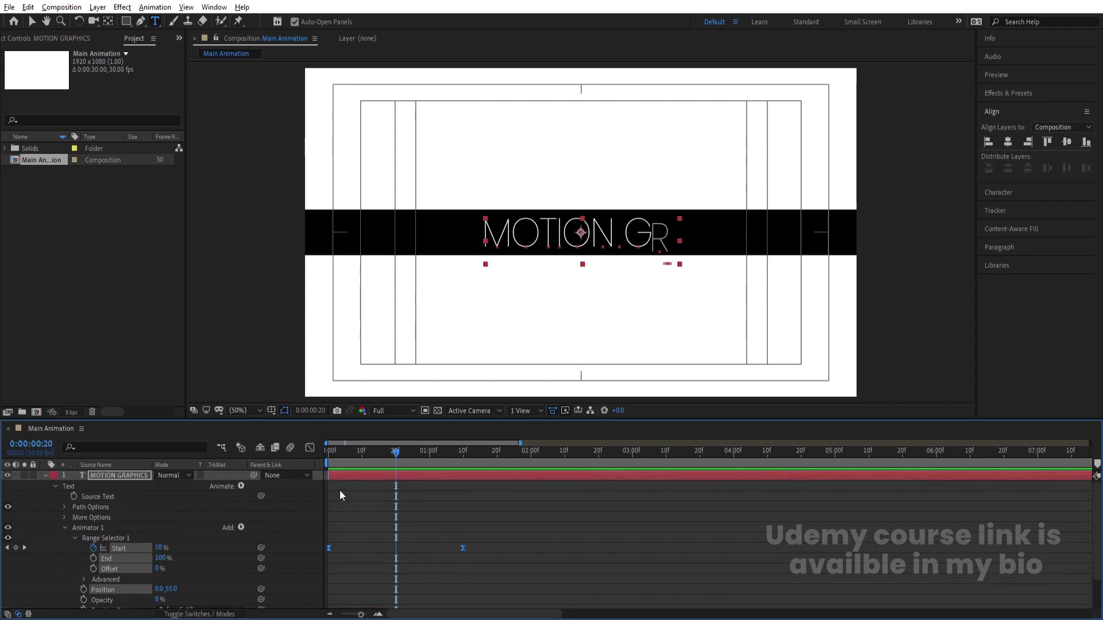
click(65, 527)
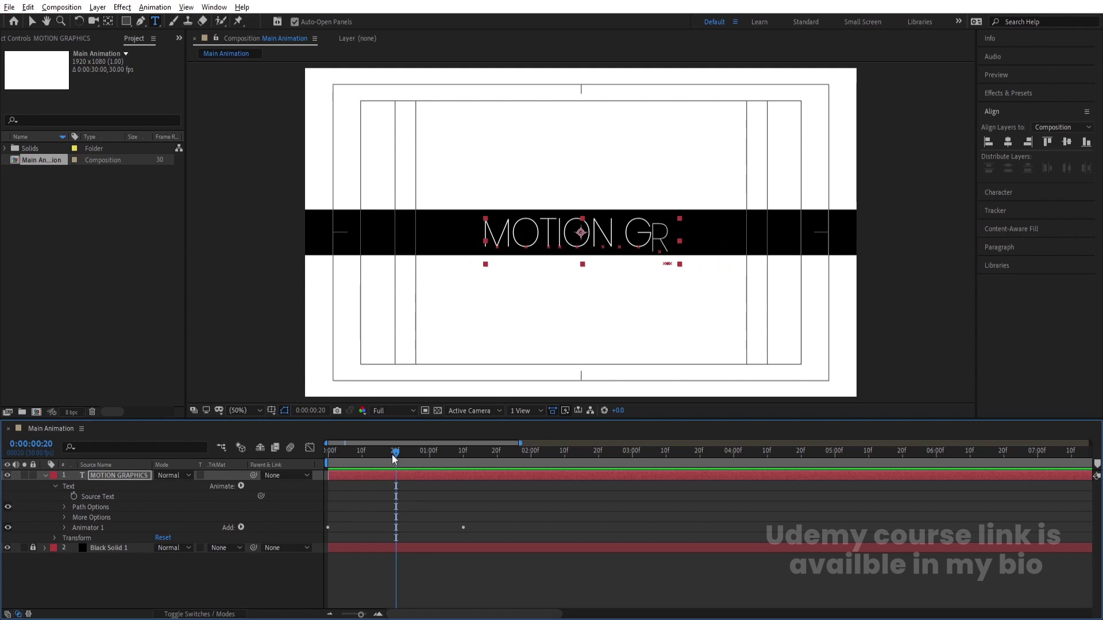
click(68, 487)
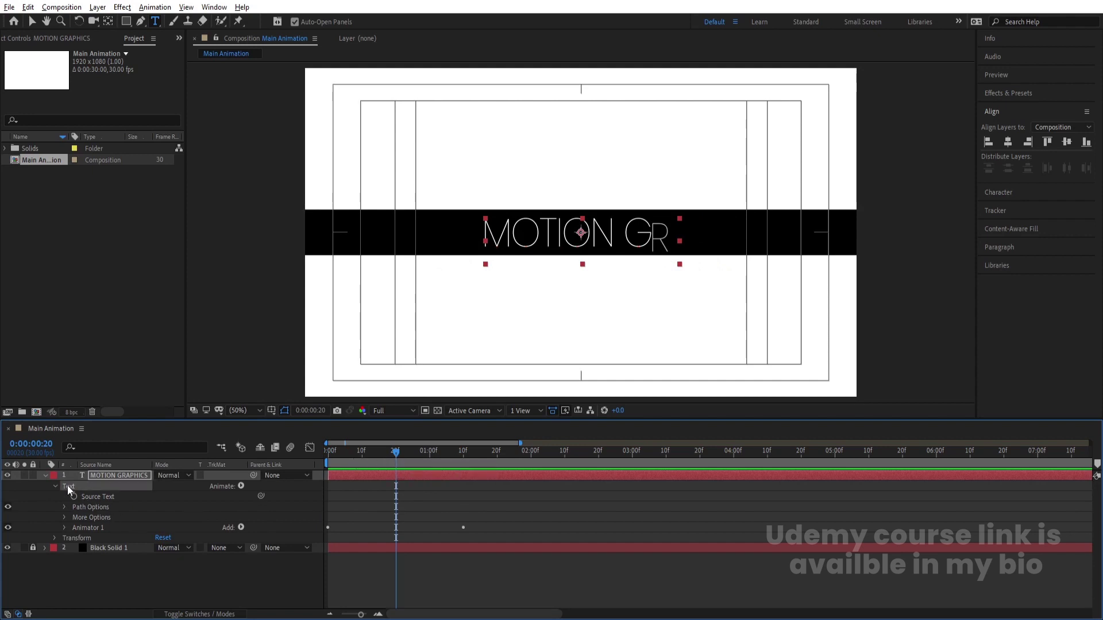
click(241, 486)
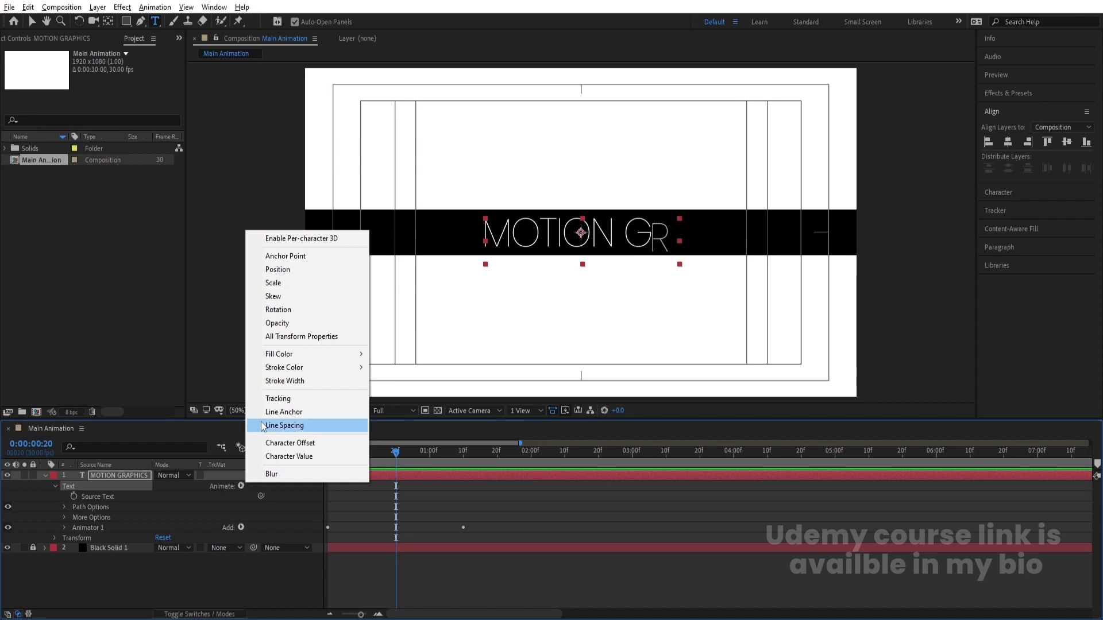
click(276, 382)
mouse_move(159, 558)
mouse_down()
mouse_move(172, 558)
mouse_move(153, 558)
mouse_up()
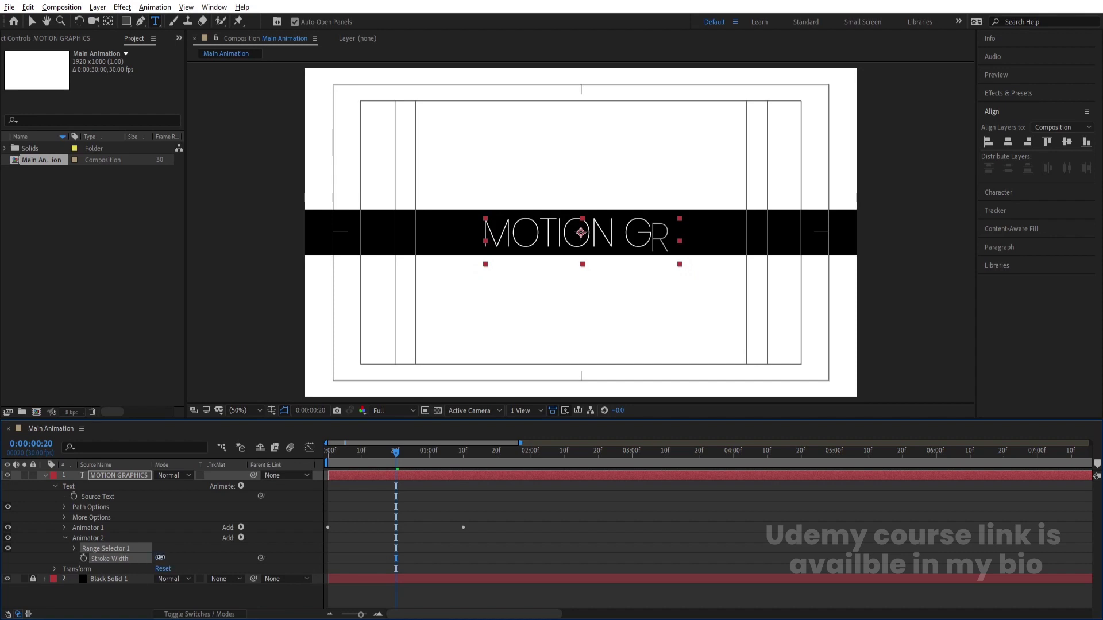
drag(162, 556, 166, 557)
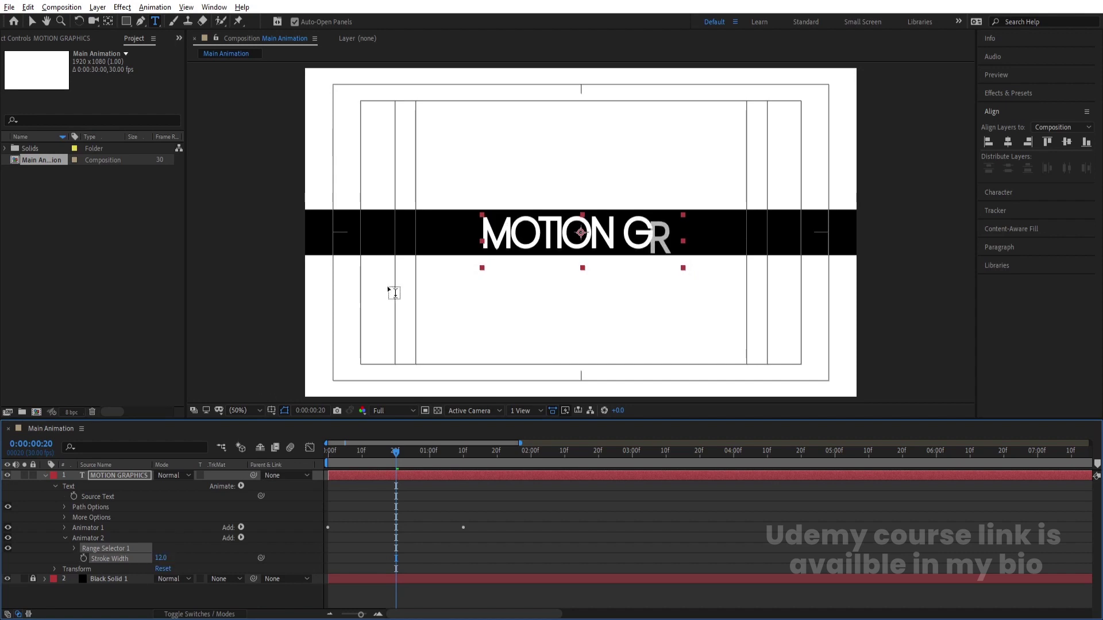
Keyframe the End of Animator 2's Range Selector 1 from 0% at 0:00:00:20 to 100% at 0:00:02:00.
click(75, 549)
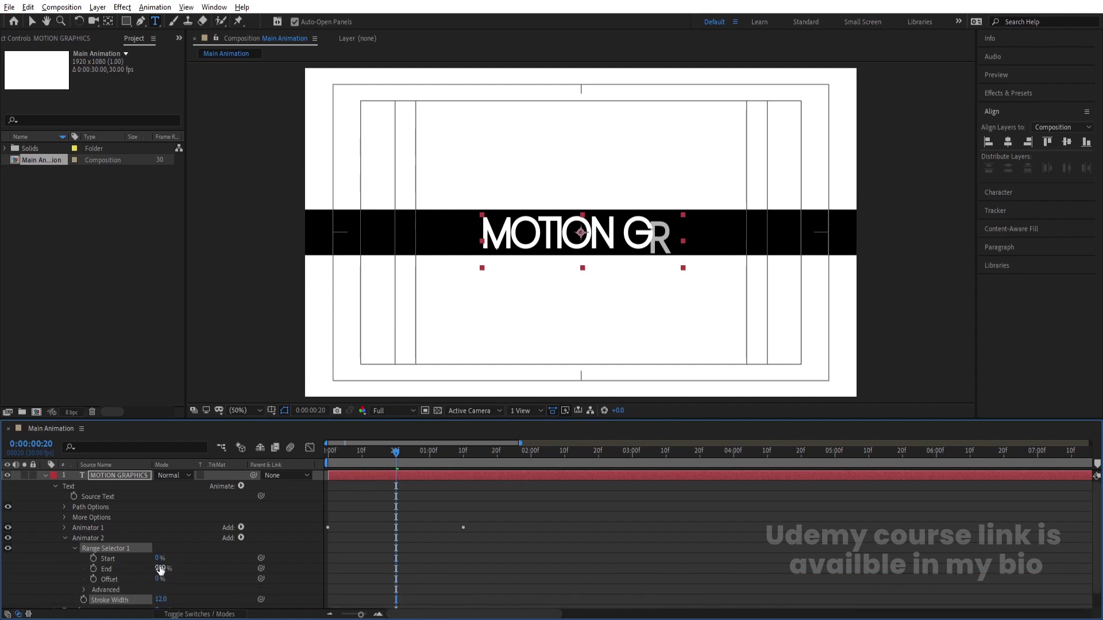
drag(161, 568, 103, 569)
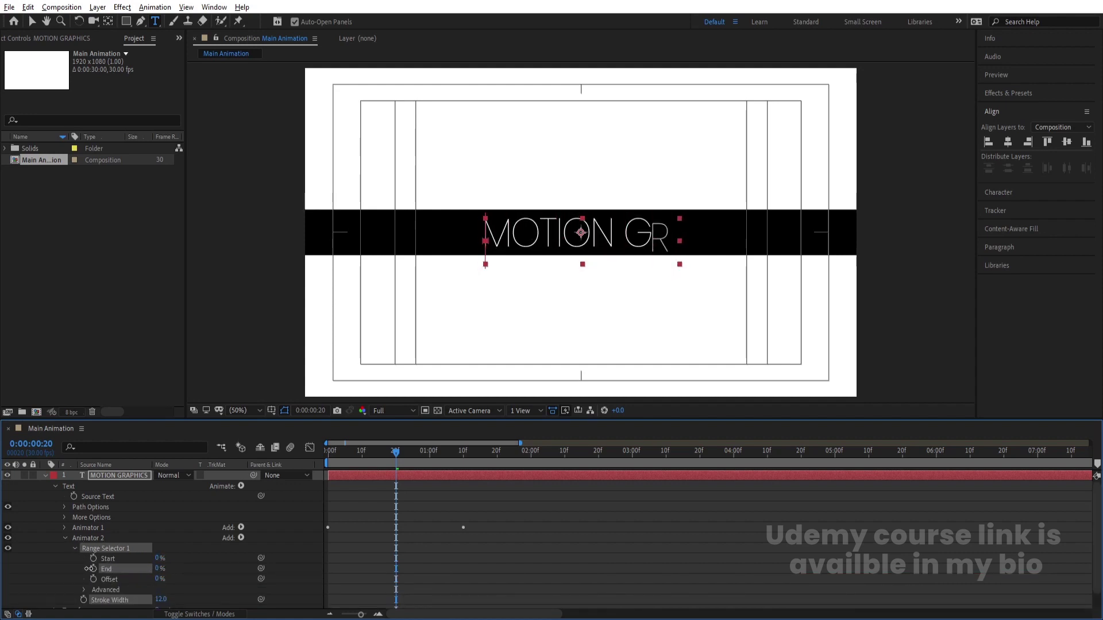
click(93, 568)
key(Num_Lock)
key(minus)
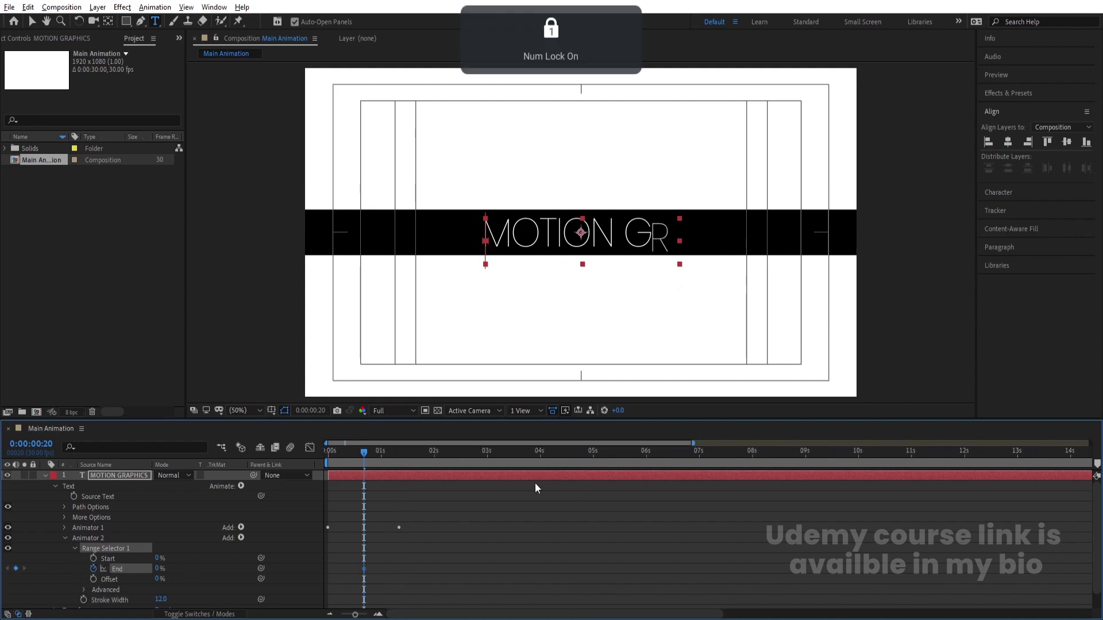
key(equal)
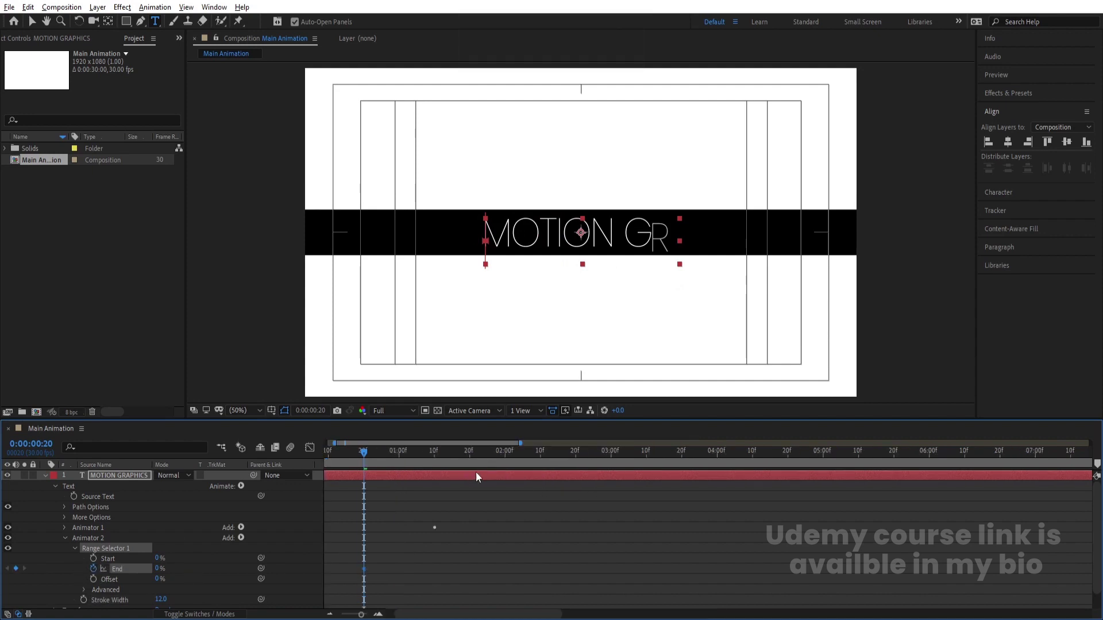
click(505, 454)
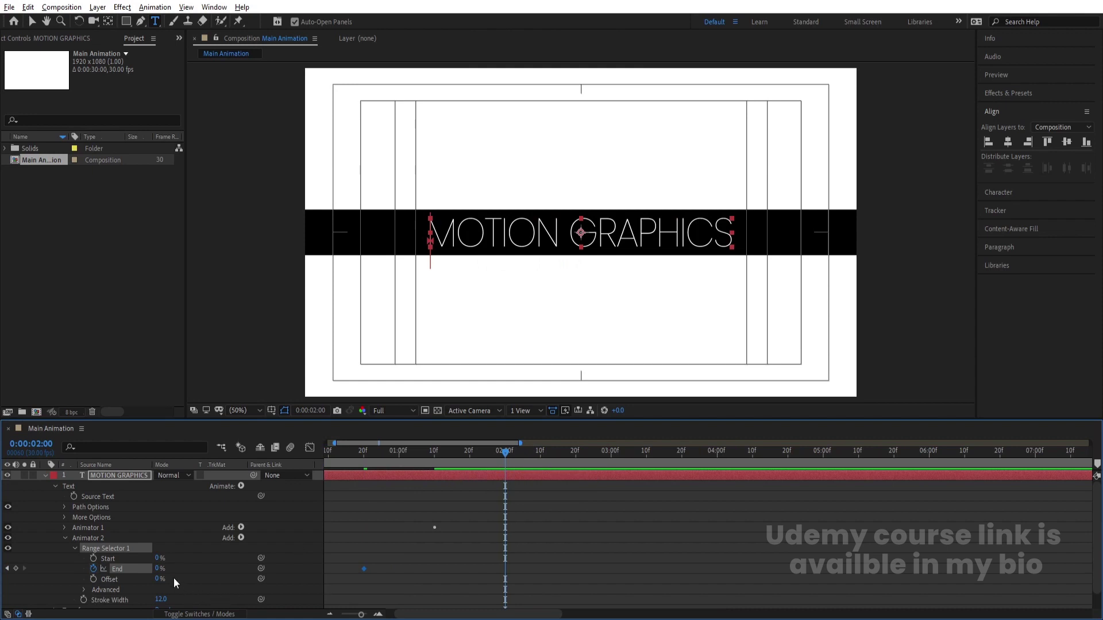
drag(160, 570, 439, 576)
Easy-ease Animator 2's End keyframes, shape their speed graph into a steep central peak, and preview from the start.
drag(541, 566, 324, 597)
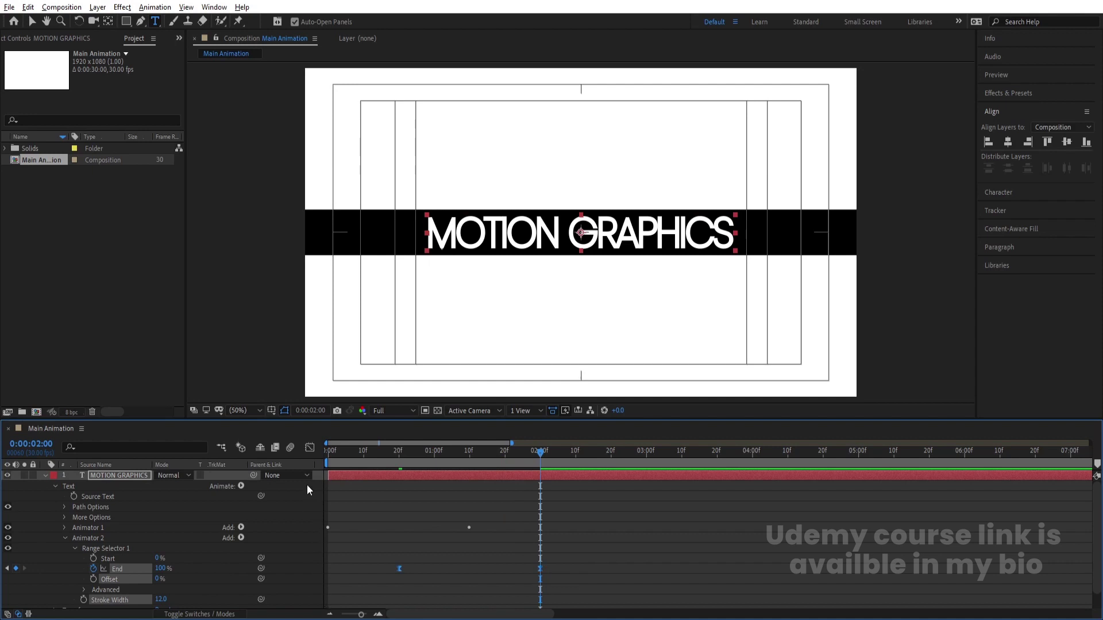
click(309, 447)
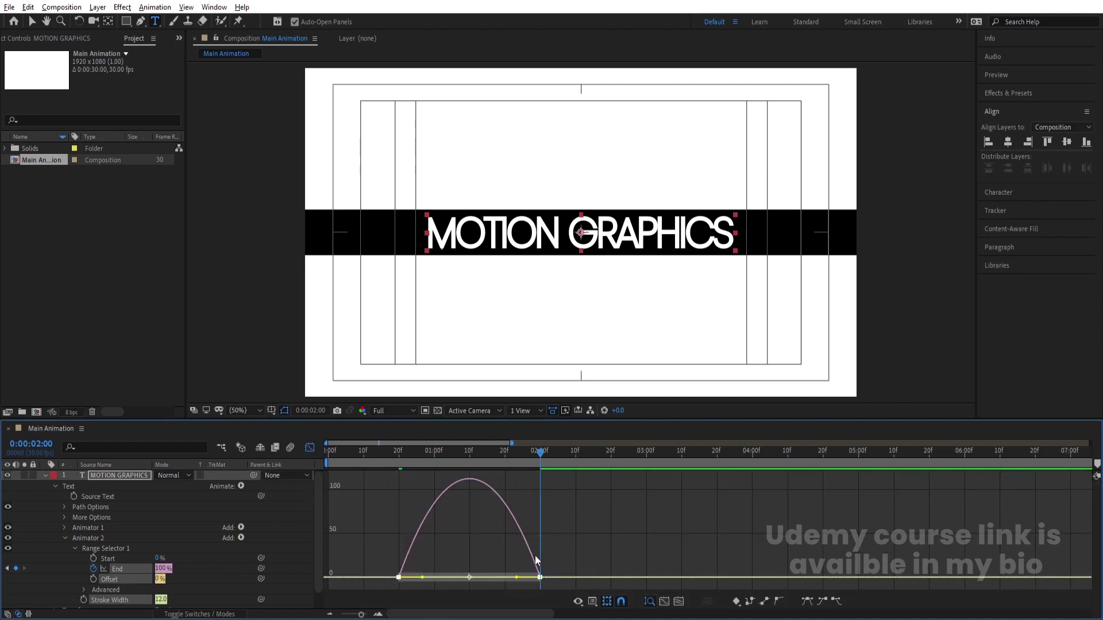
drag(515, 577, 453, 579)
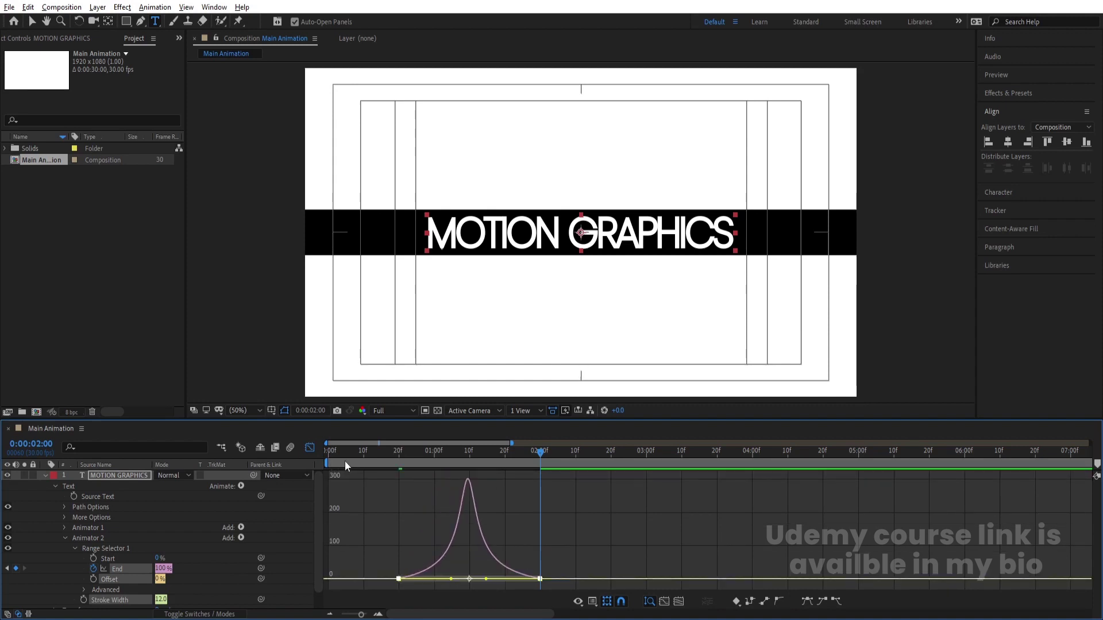
key(Home)
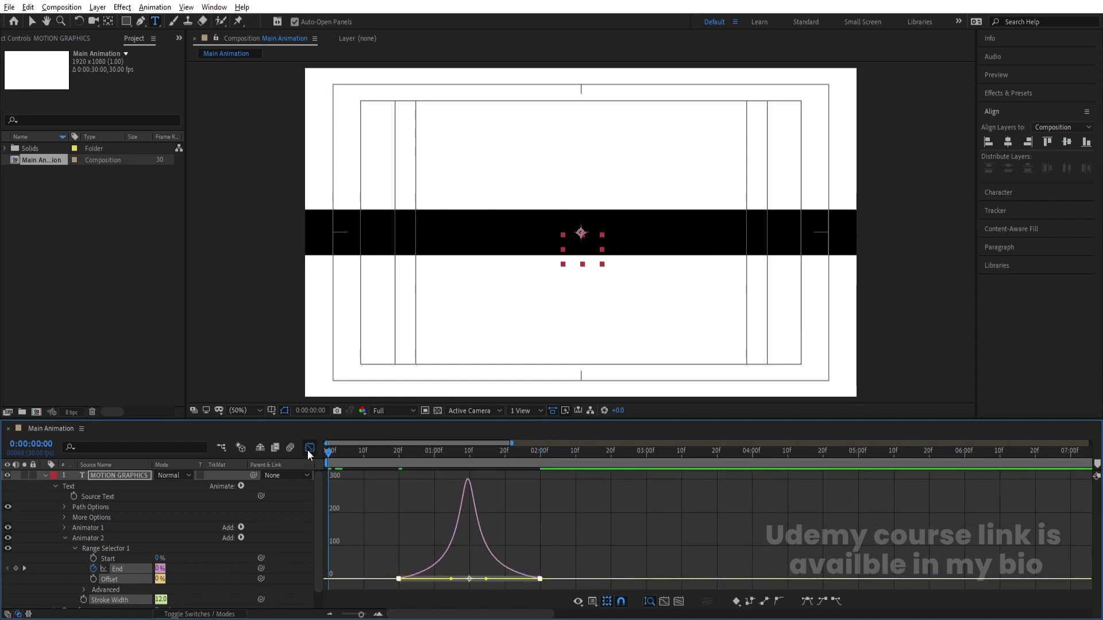
click(310, 447)
key(space)
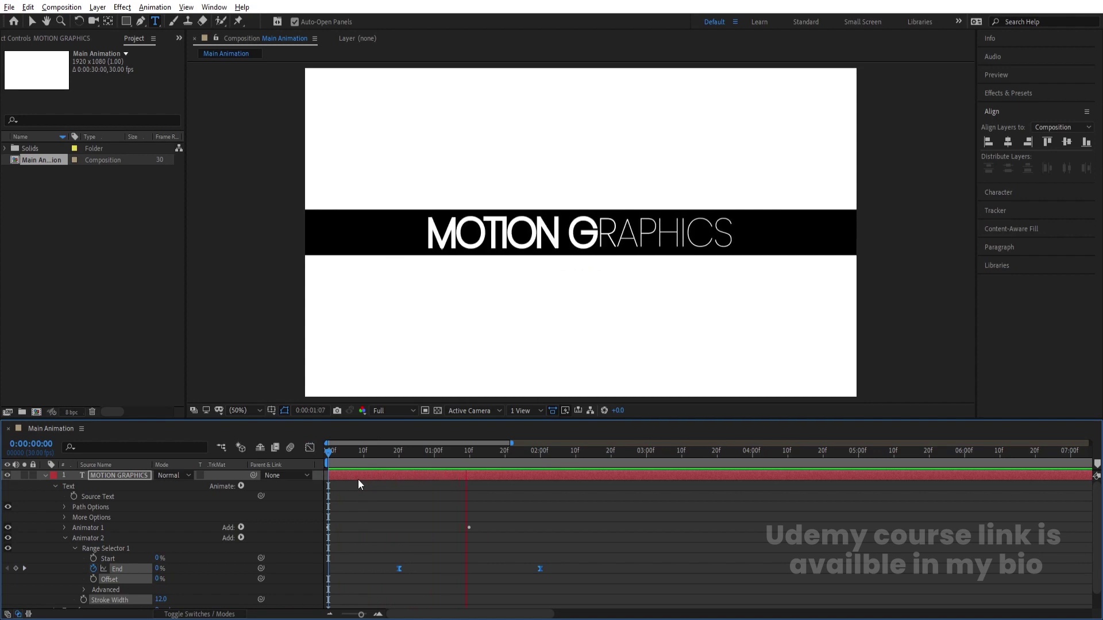
key(space)
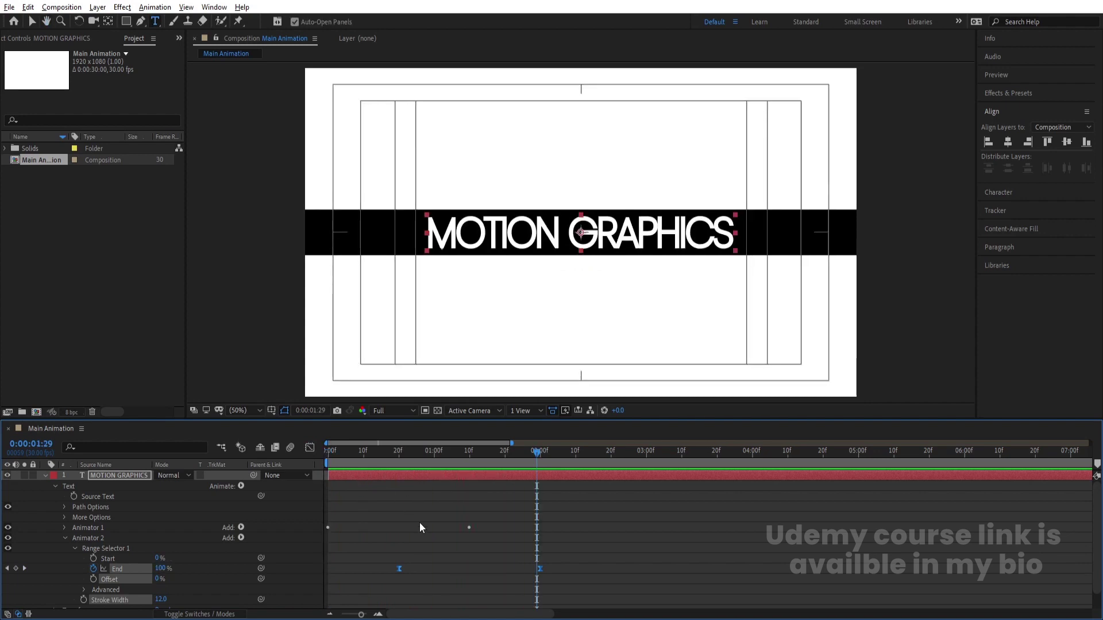
Add a Tracking property to Animator 2 and set its Tracking Amount to 39.
scroll(419, 523, down, 1)
click(101, 520)
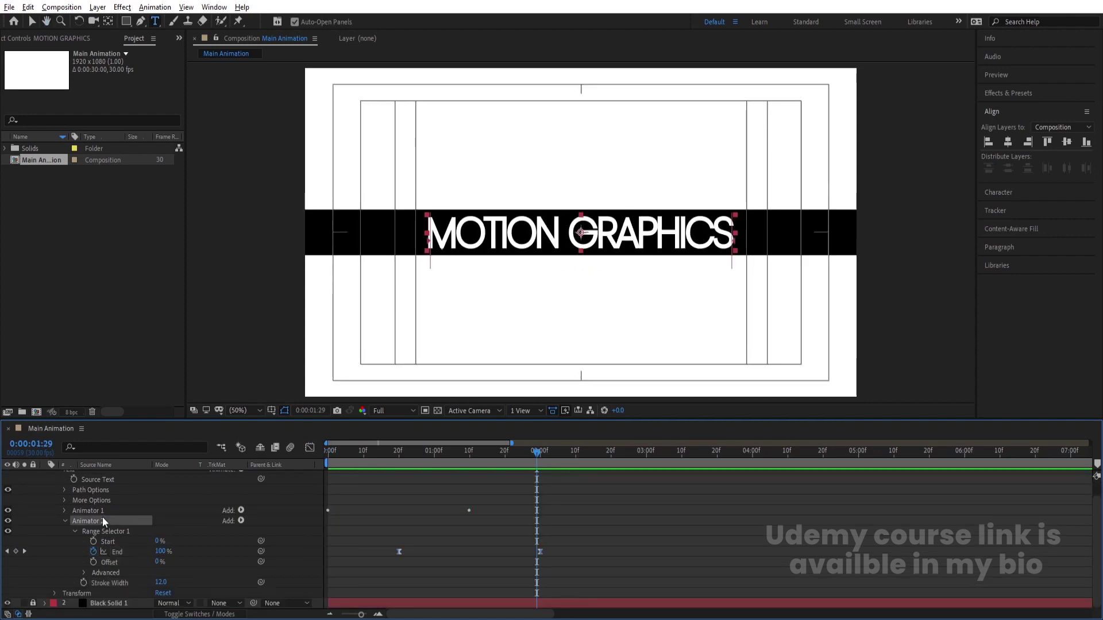
click(241, 520)
mouse_move(290, 525)
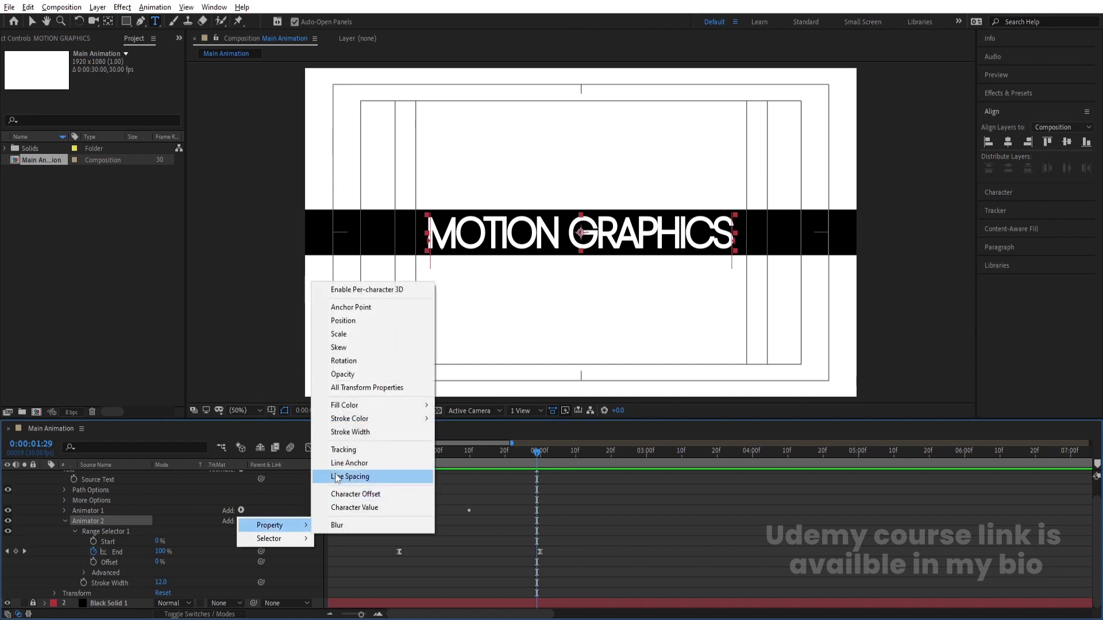
click(343, 450)
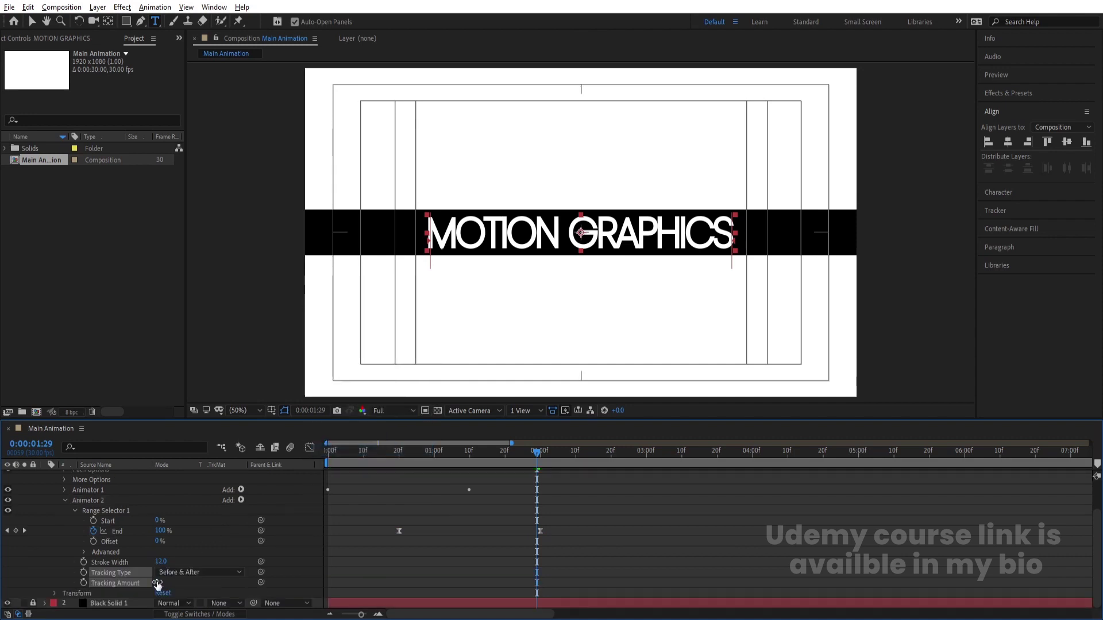
drag(156, 582, 177, 584)
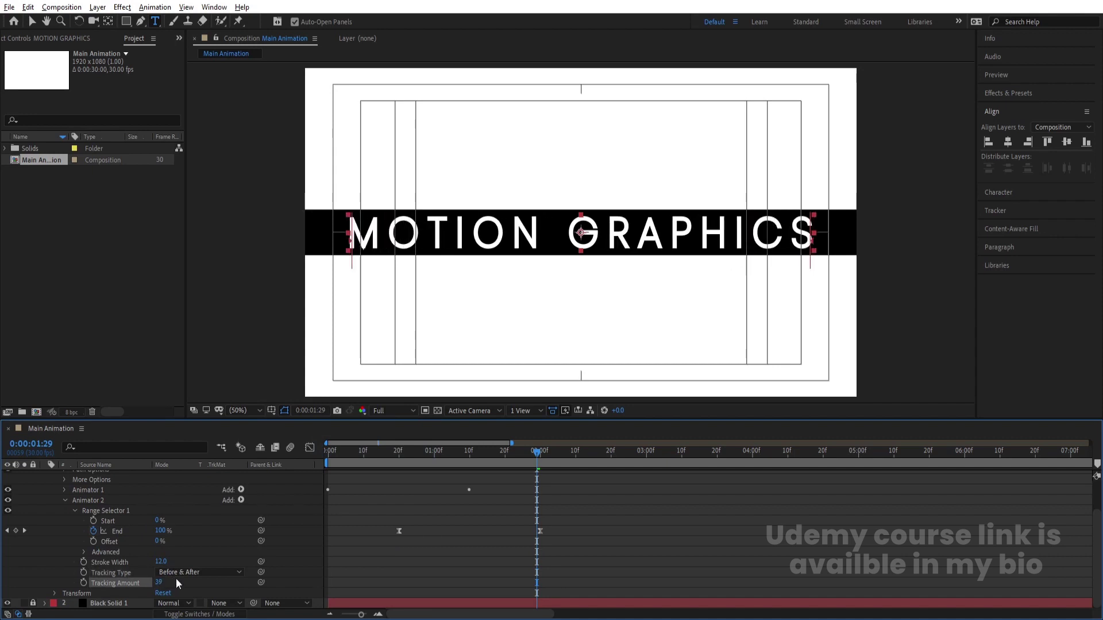
Preview the text animation from the start with the new tracking applied.
click(389, 497)
key(space)
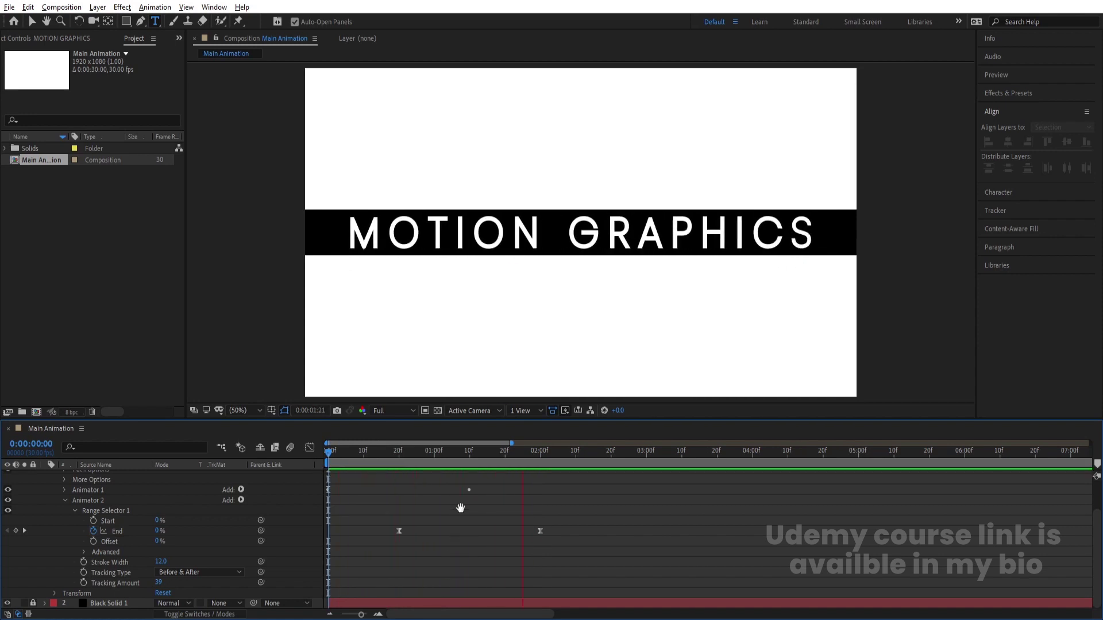
key(space)
With the text layer collapsed and Black Solid 1 unlocked, add a null object at 0:00:01:20.
drag(523, 453, 506, 454)
scroll(497, 487, up, 3)
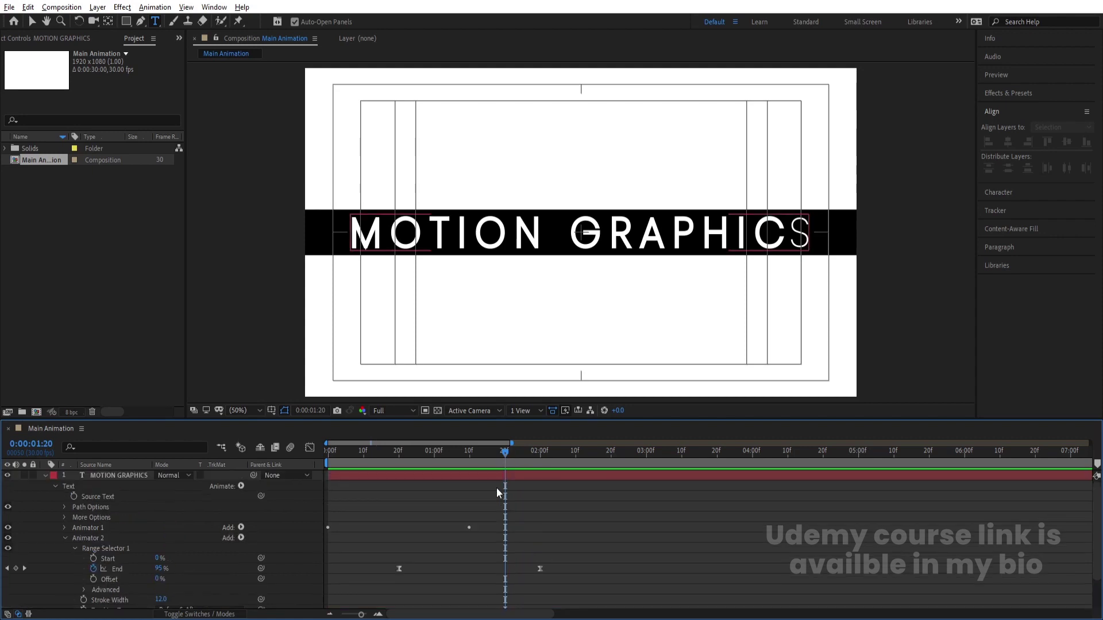
key(u)
key(u)
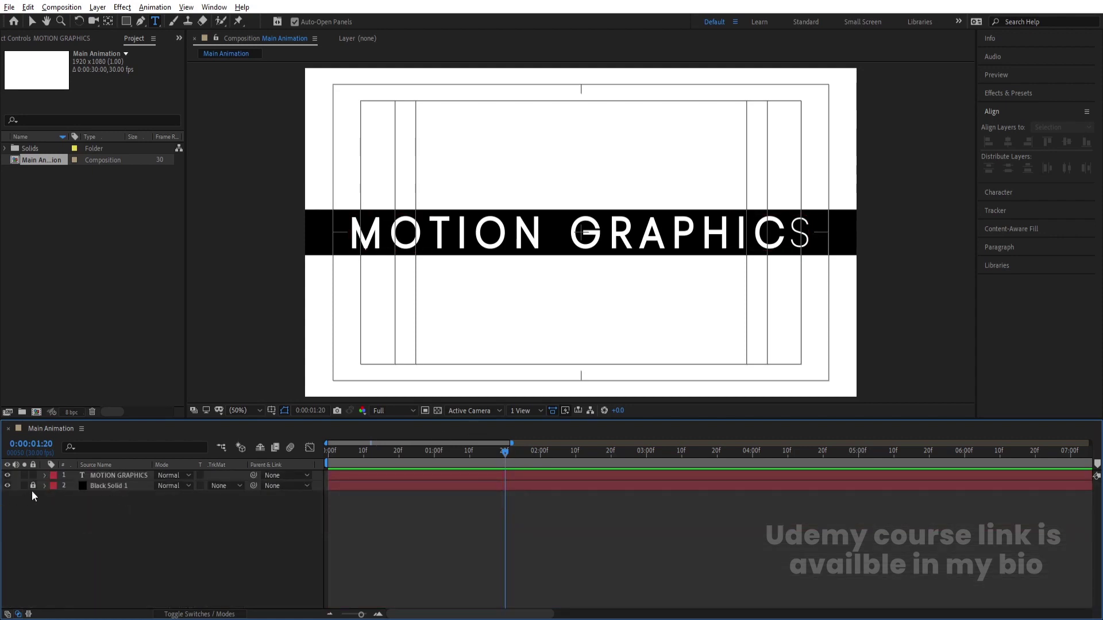
right_click(116, 515)
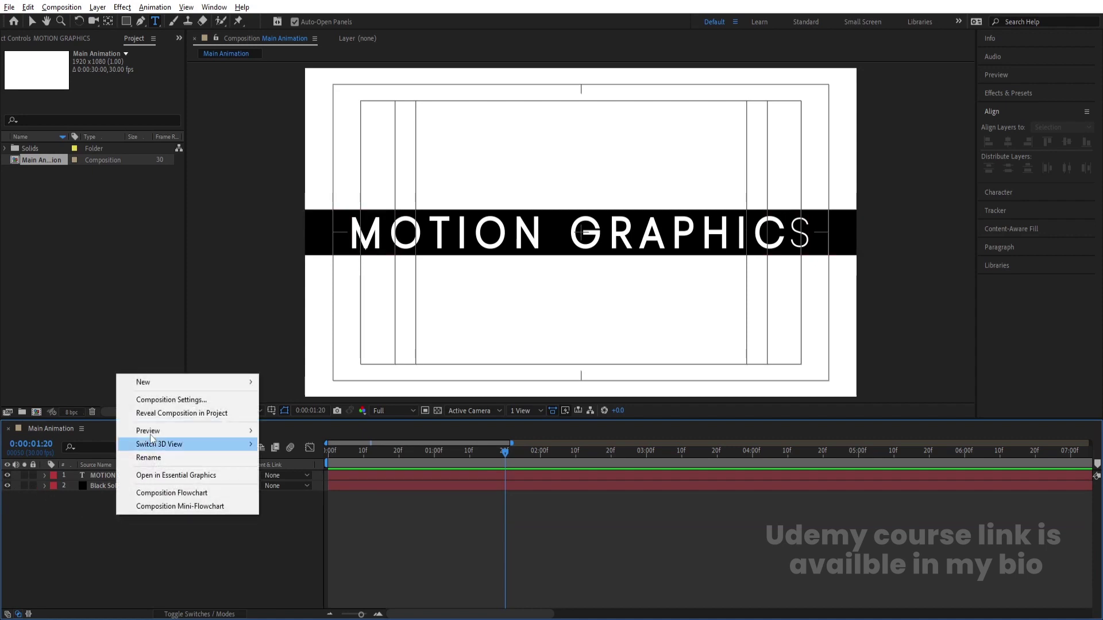
mouse_move(170, 382)
click(308, 451)
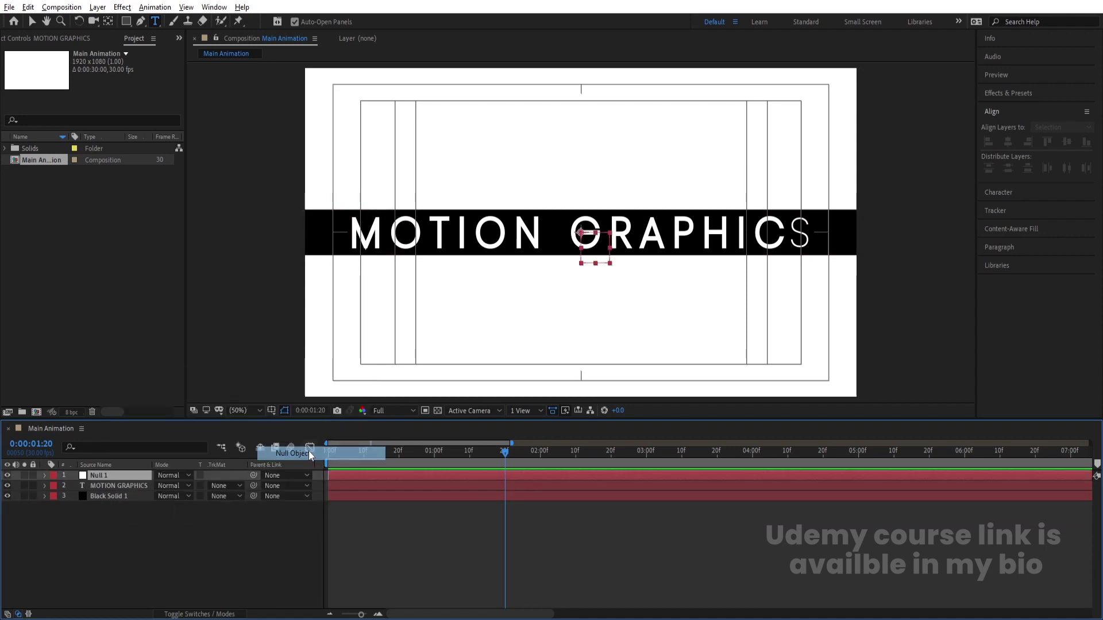
Parent the MOTION GRAPHICS text and Black Solid 1 layers to the null.
click(121, 486)
shift+click(109, 497)
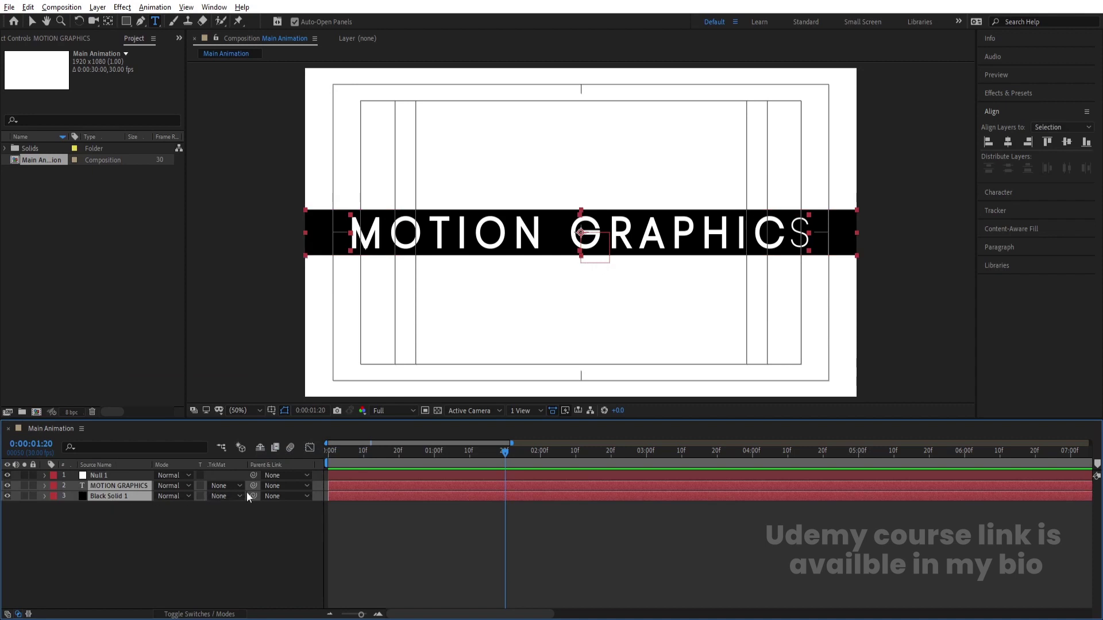
drag(253, 487, 102, 474)
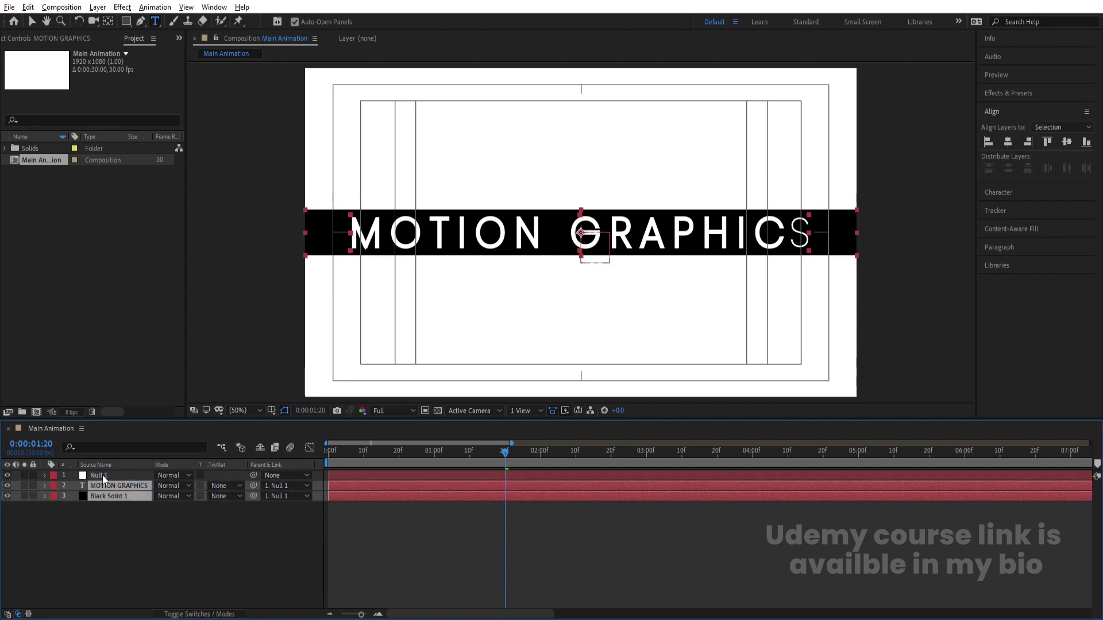
Keyframe the null's Scale from 100% at 0:00:01:20 to 782% at 0:00:02:29.
click(103, 475)
key(s)
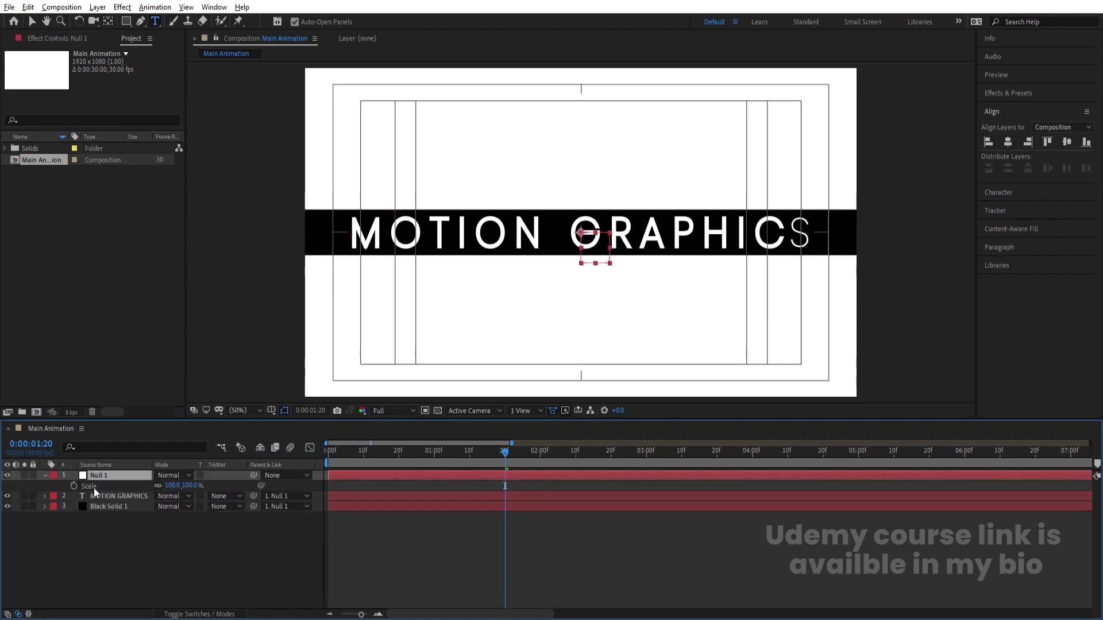
click(73, 487)
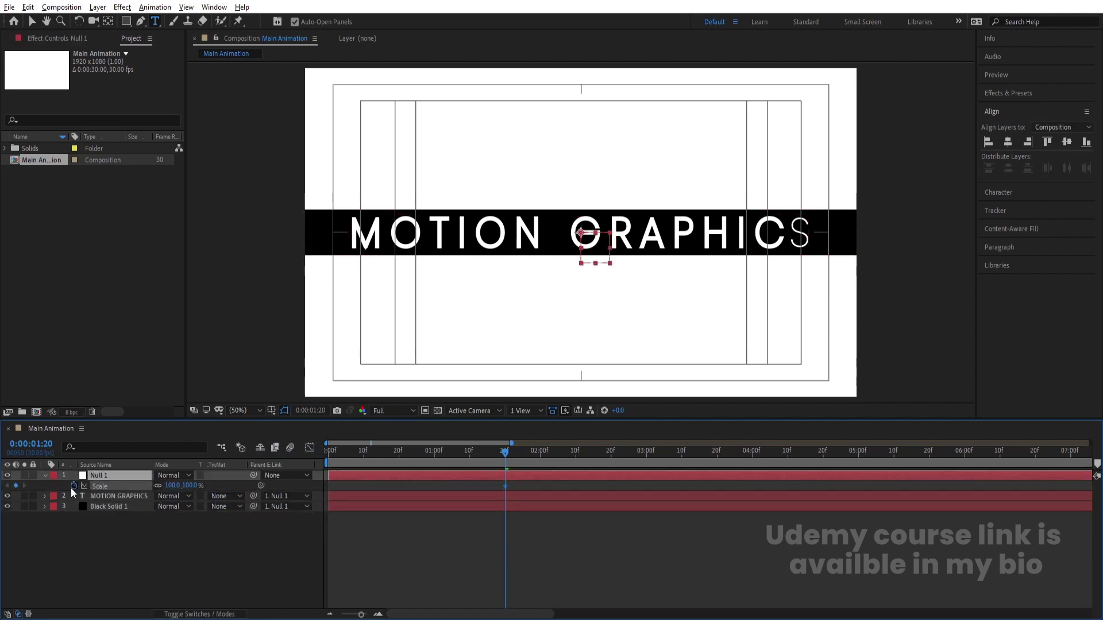
click(644, 453)
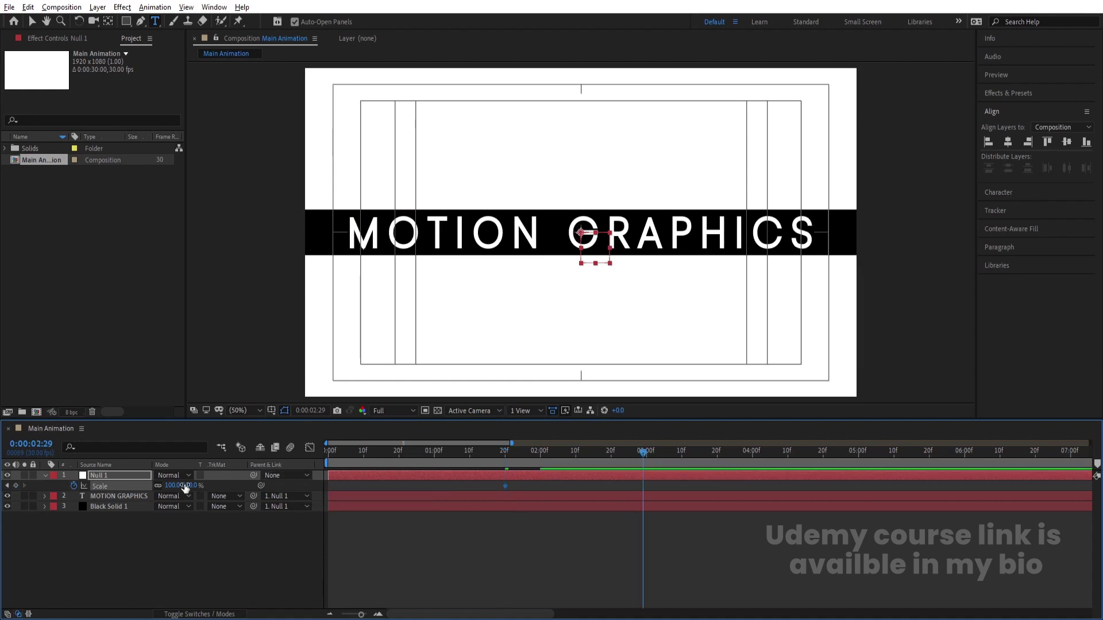
drag(175, 488, 452, 365)
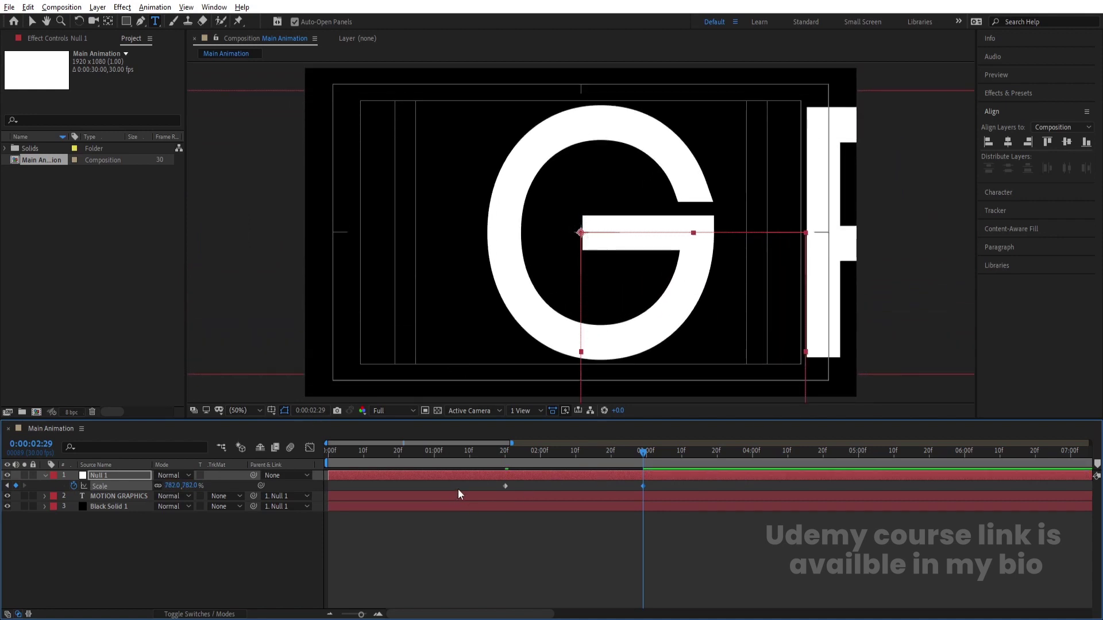
Easy-ease the null's two Scale keyframes, shape their speed graph into a steep central peak, and preview from the start.
drag(459, 490, 702, 476)
click(308, 448)
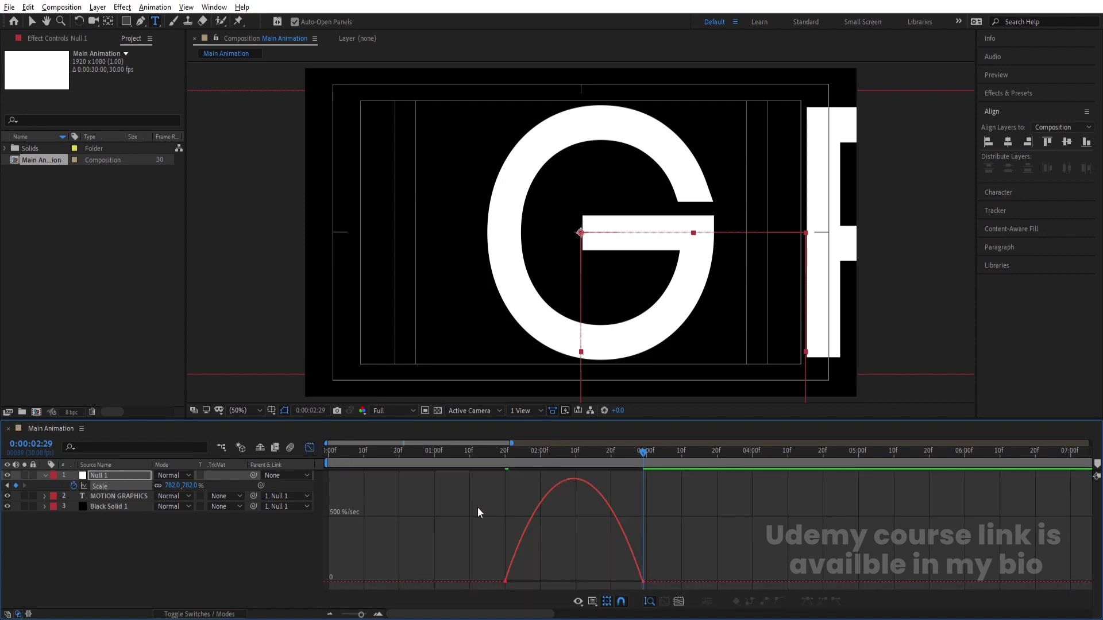
drag(474, 474, 747, 588)
drag(621, 579, 555, 579)
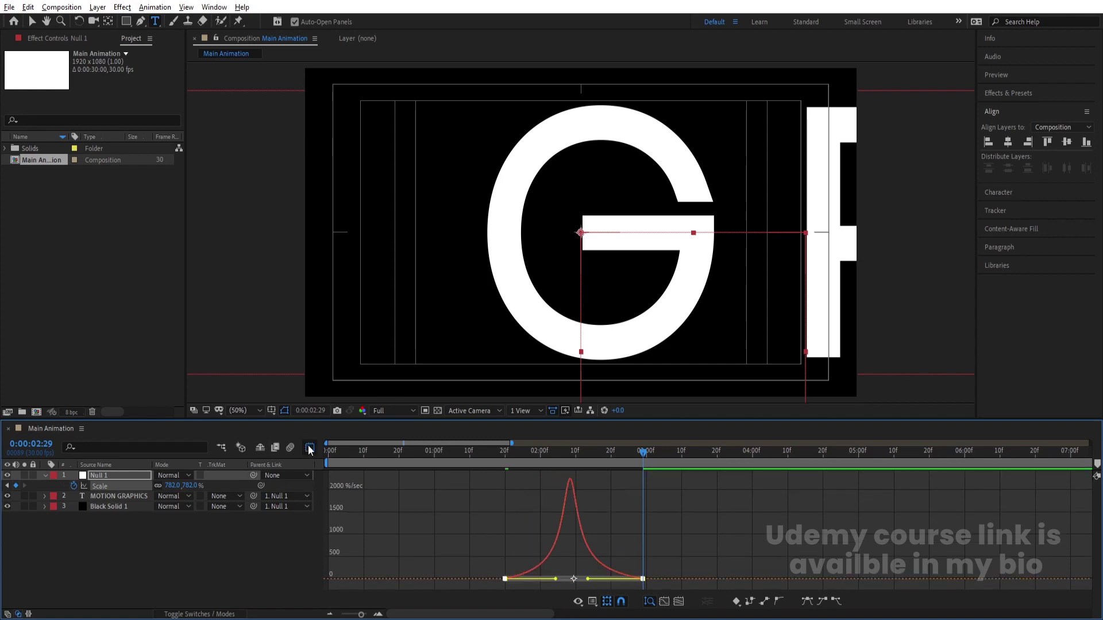
click(309, 449)
key(Home)
key(space)
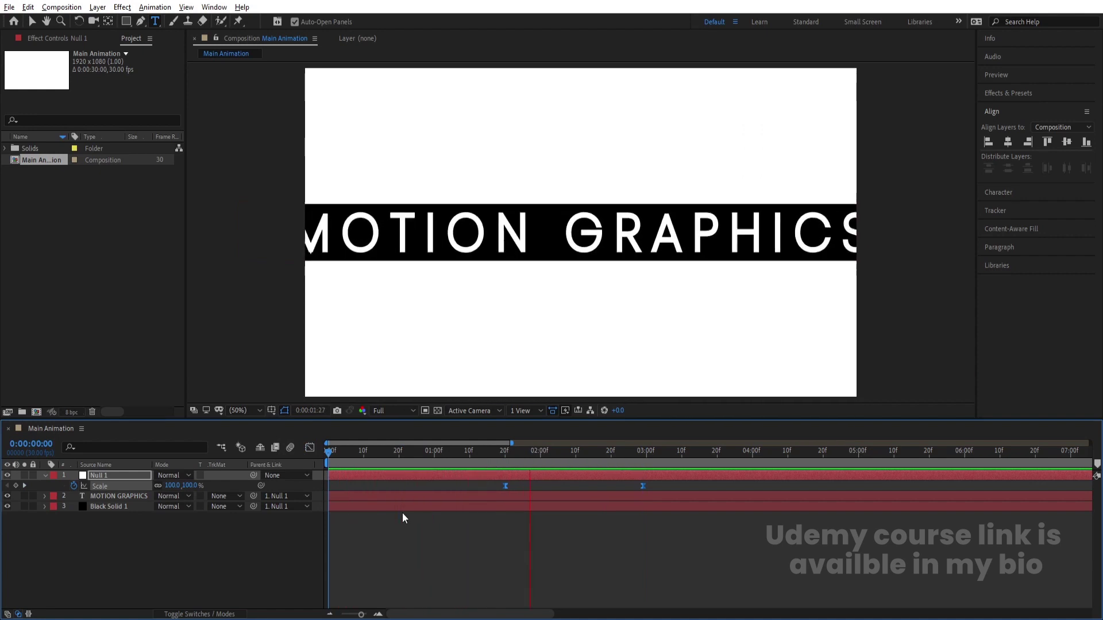
key(space)
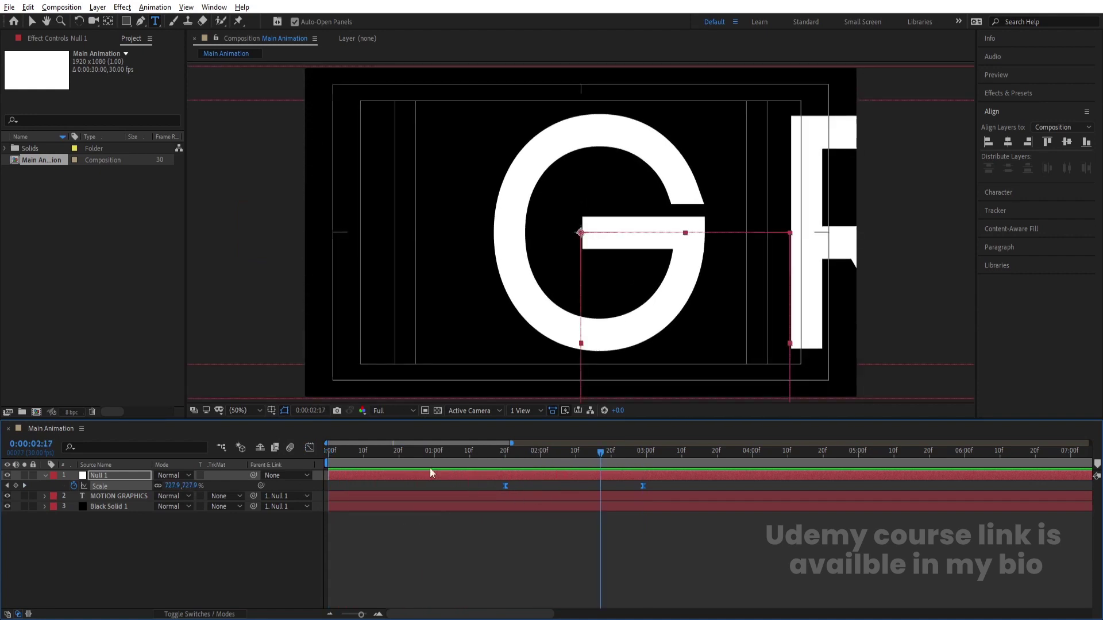
Reshape the null's Scale speed graph so it builds slowly and peaks just before the second keyframe, and preview the zoom.
click(467, 491)
click(657, 481)
click(310, 448)
drag(421, 525, 695, 593)
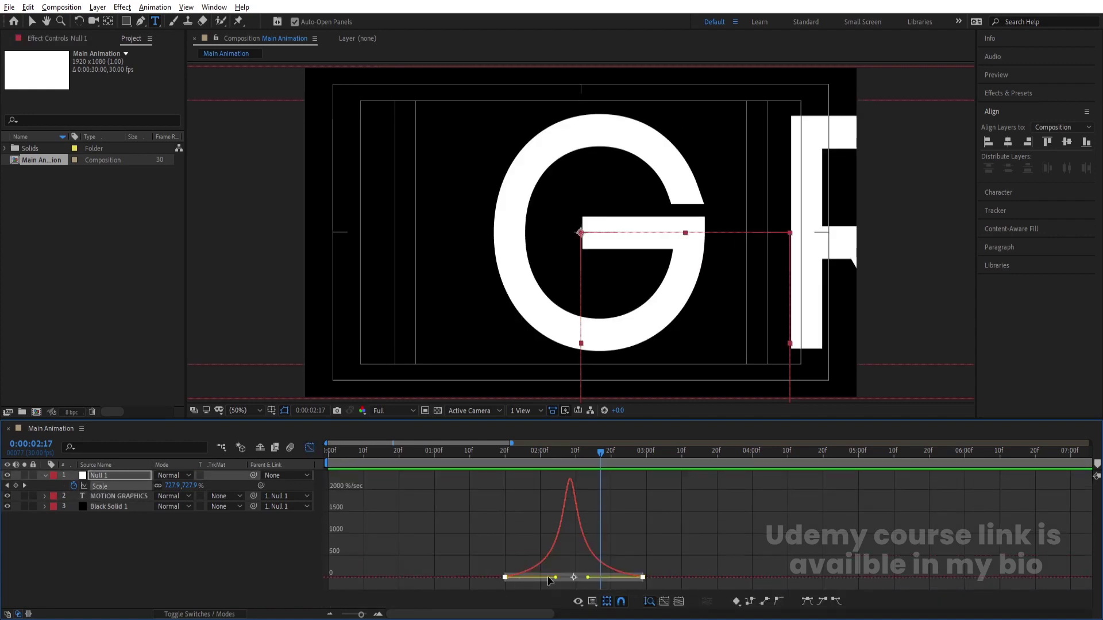
drag(556, 581, 626, 579)
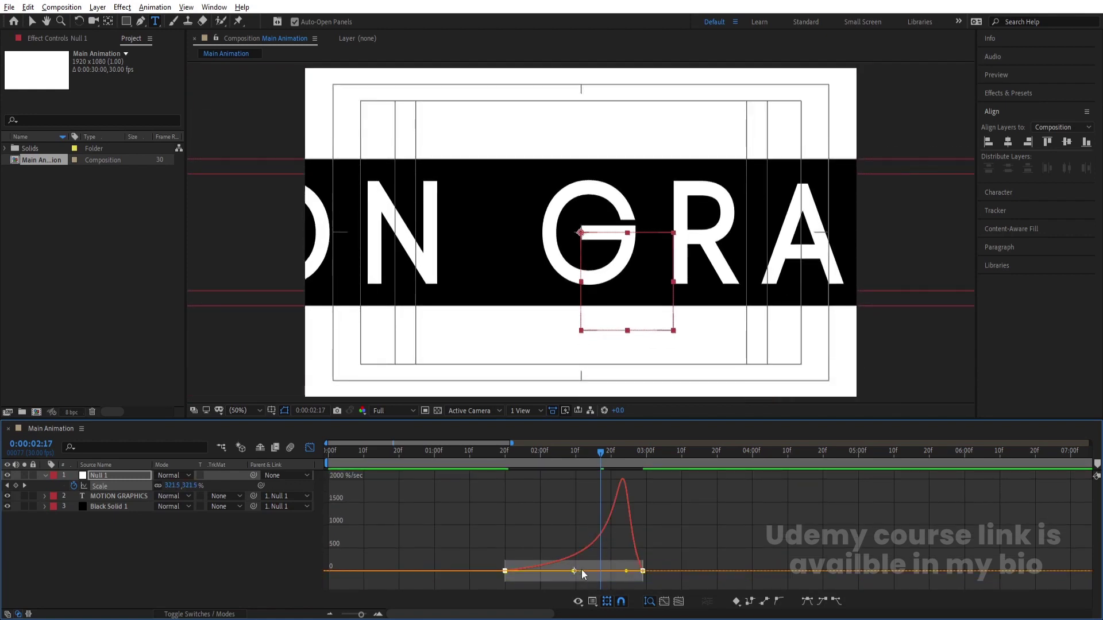
mouse_move(579, 572)
mouse_down()
mouse_move(592, 573)
mouse_move(573, 574)
mouse_up()
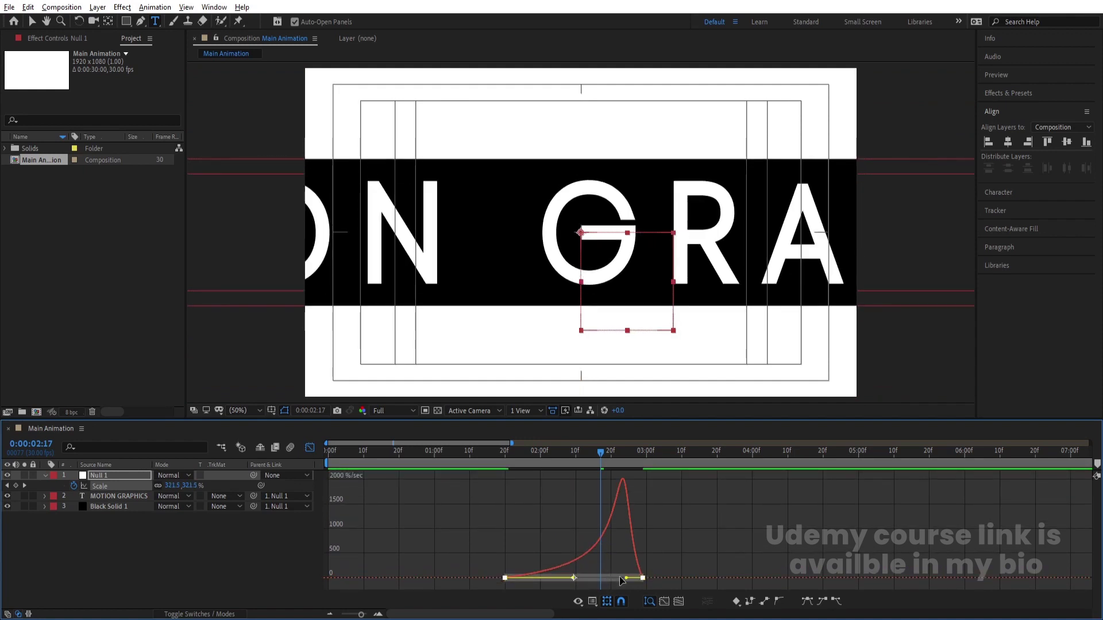
mouse_move(567, 580)
mouse_down()
mouse_move(594, 577)
mouse_move(574, 577)
mouse_up()
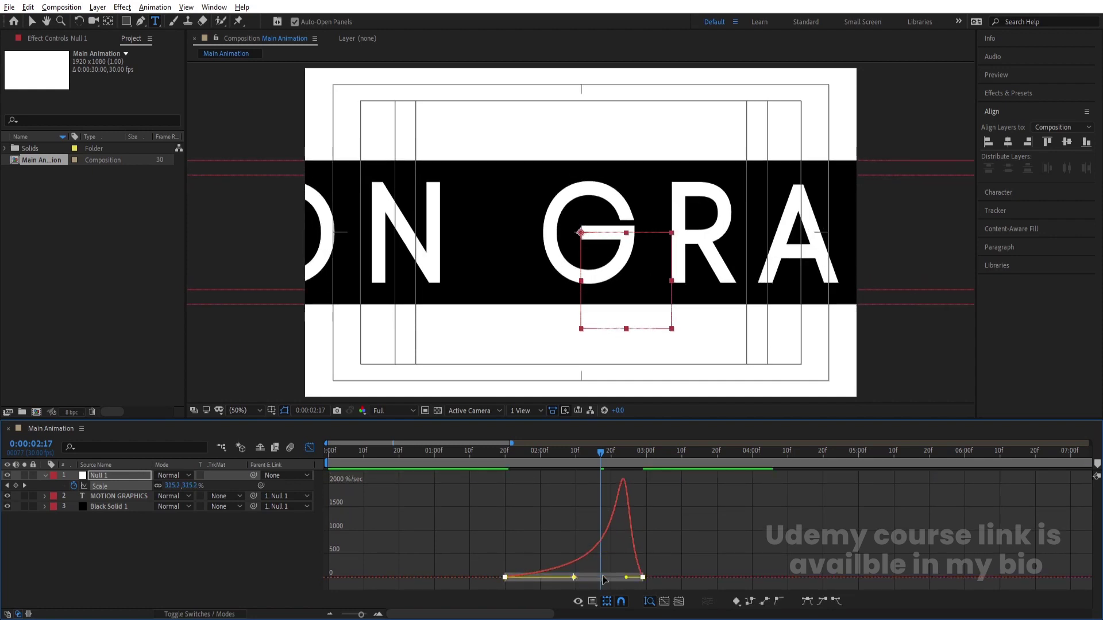
drag(497, 463, 478, 464)
key(space)
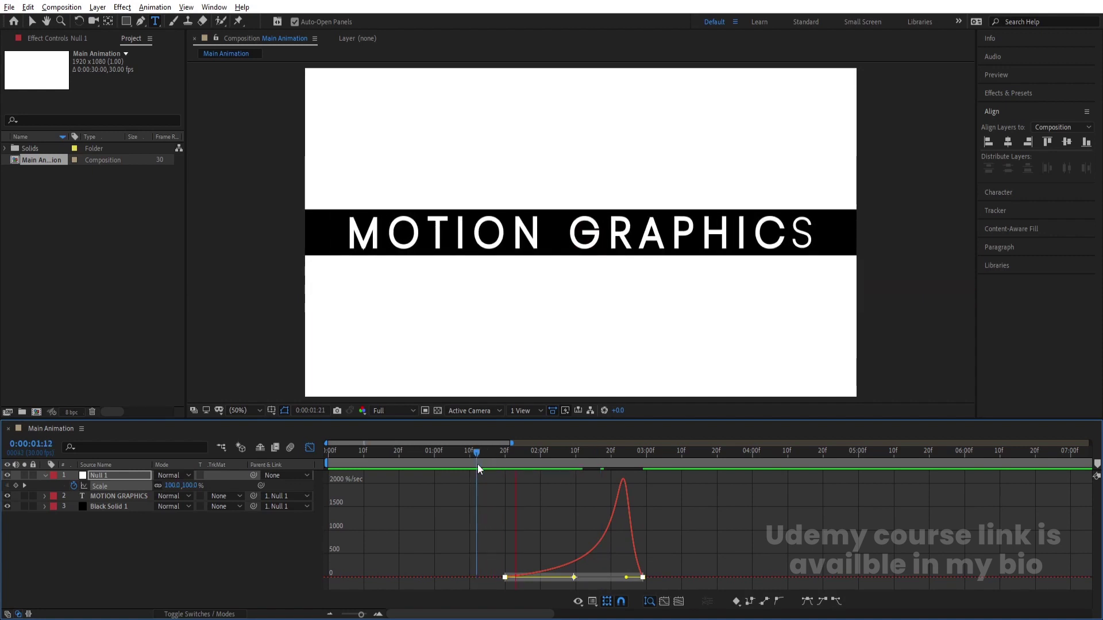
click(310, 447)
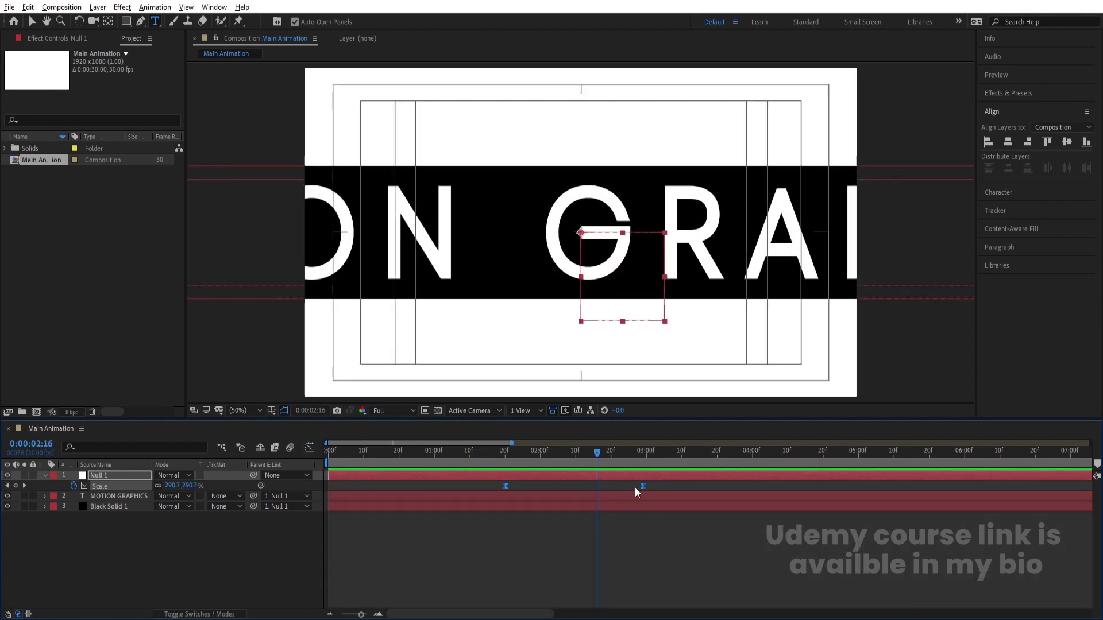
Move the null's second Scale keyframe earlier to 0:00:02:15 and preview the shortened zoom.
drag(644, 486, 595, 488)
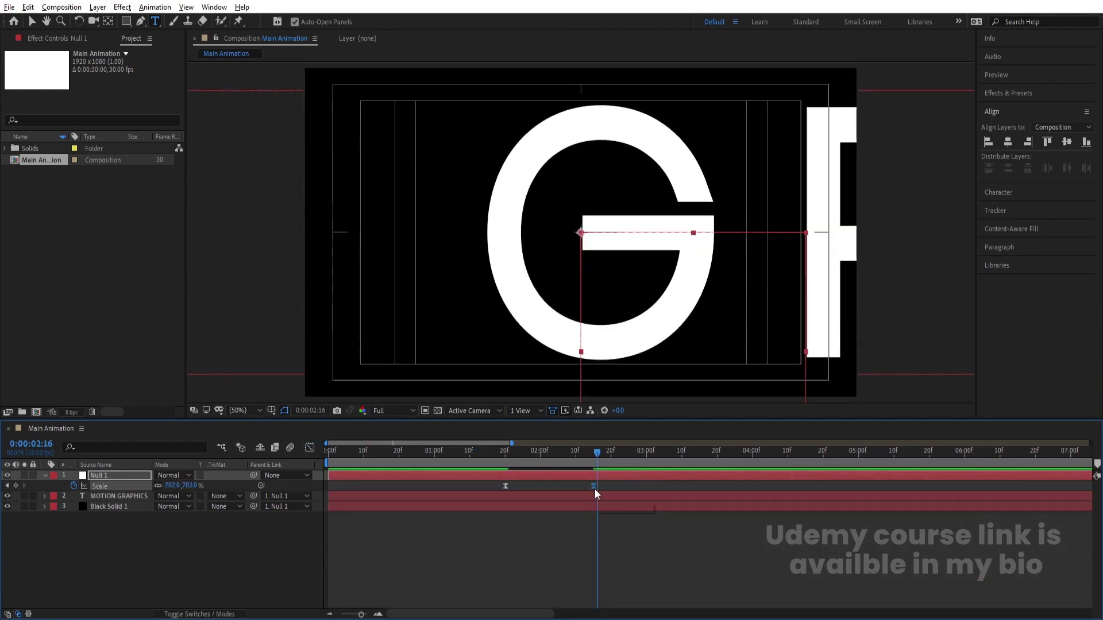
drag(497, 451, 309, 459)
key(space)
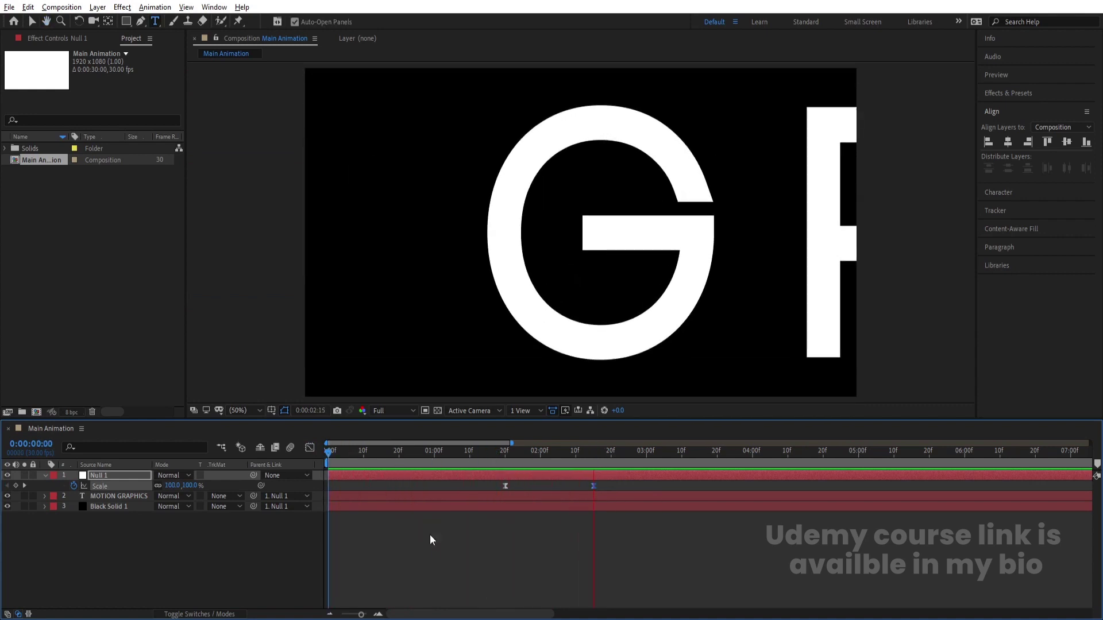
key(space)
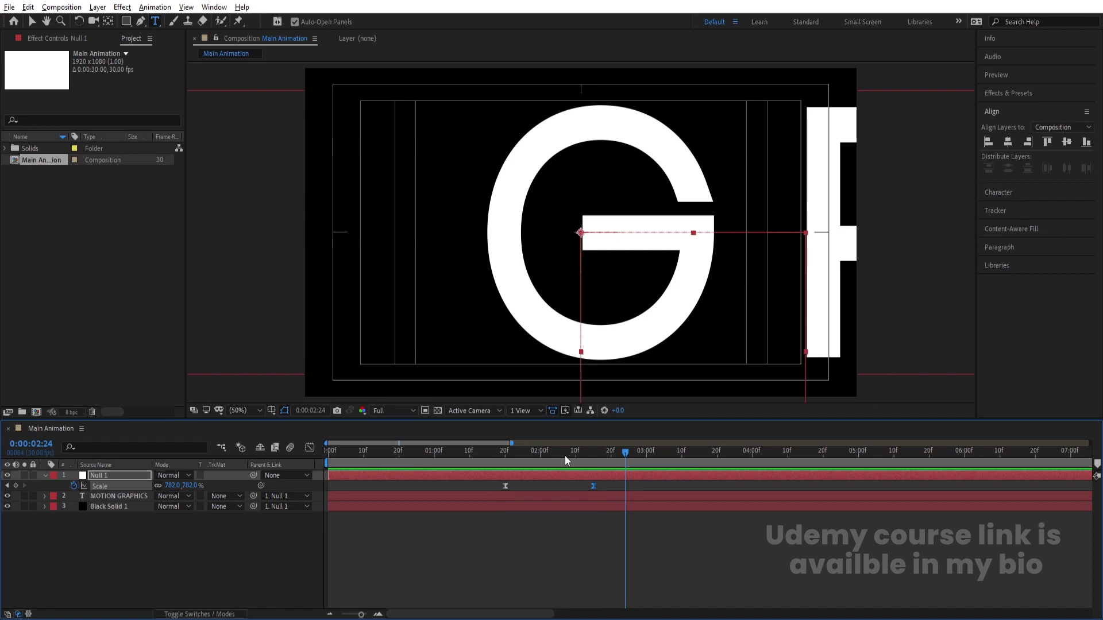
drag(564, 456, 471, 459)
key(space)
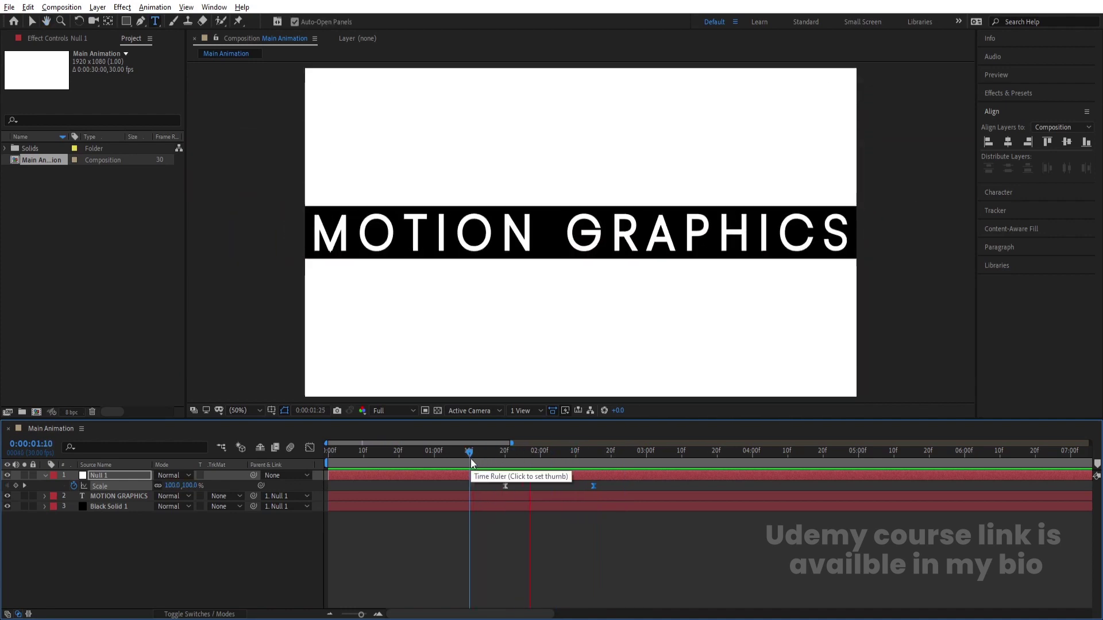
key(space)
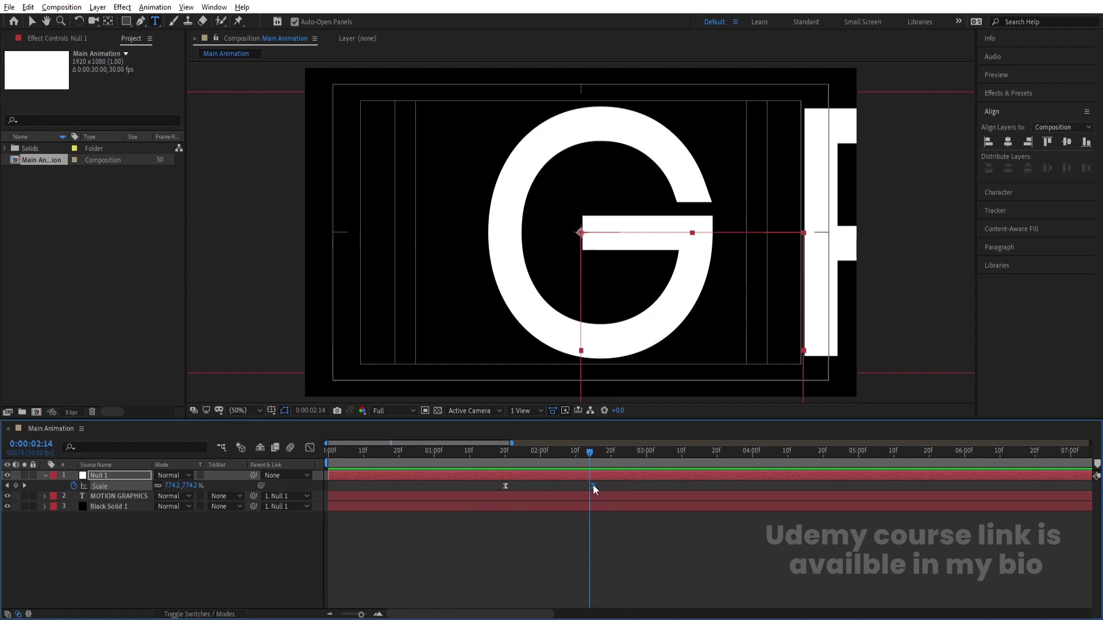
Try an even shorter zoom in preview and settle the null's second Scale keyframe at 0:00:02:13.
drag(593, 486, 571, 486)
drag(536, 453, 486, 455)
key(space)
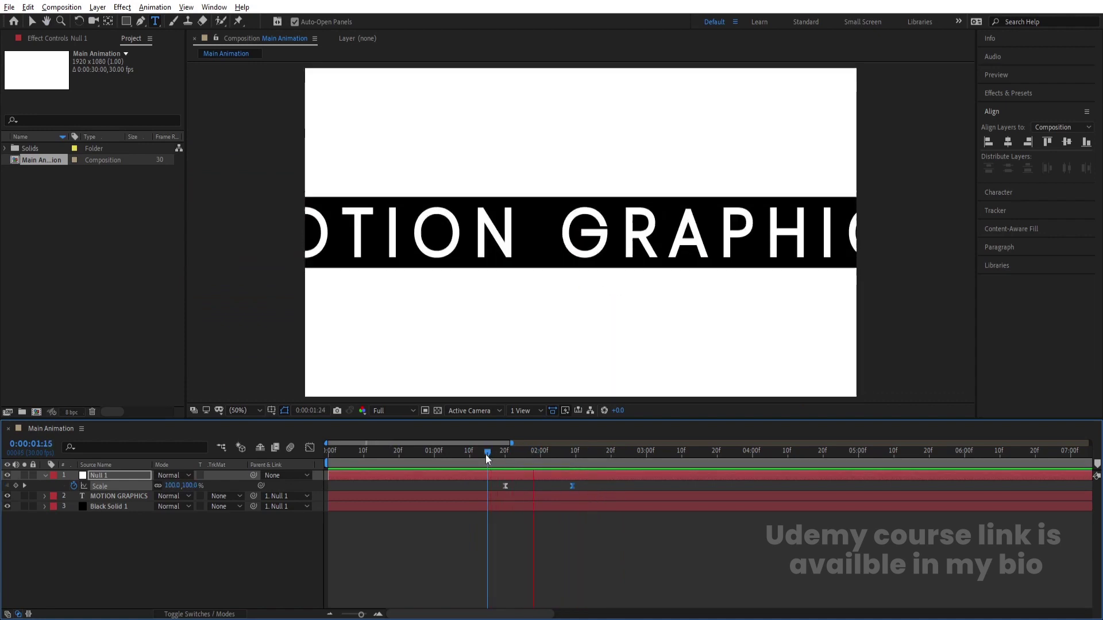
key(space)
drag(572, 485, 586, 486)
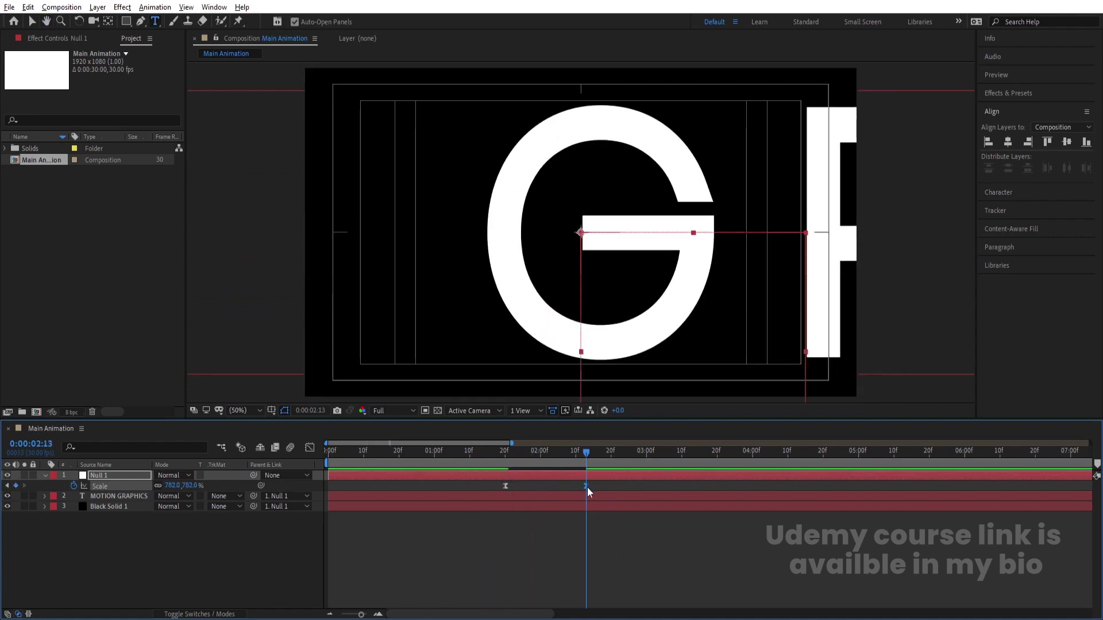
Pre-compose the null, the MOTION GRAPHICS text and Black Solid 1 into a new composition named 1.
key(Home)
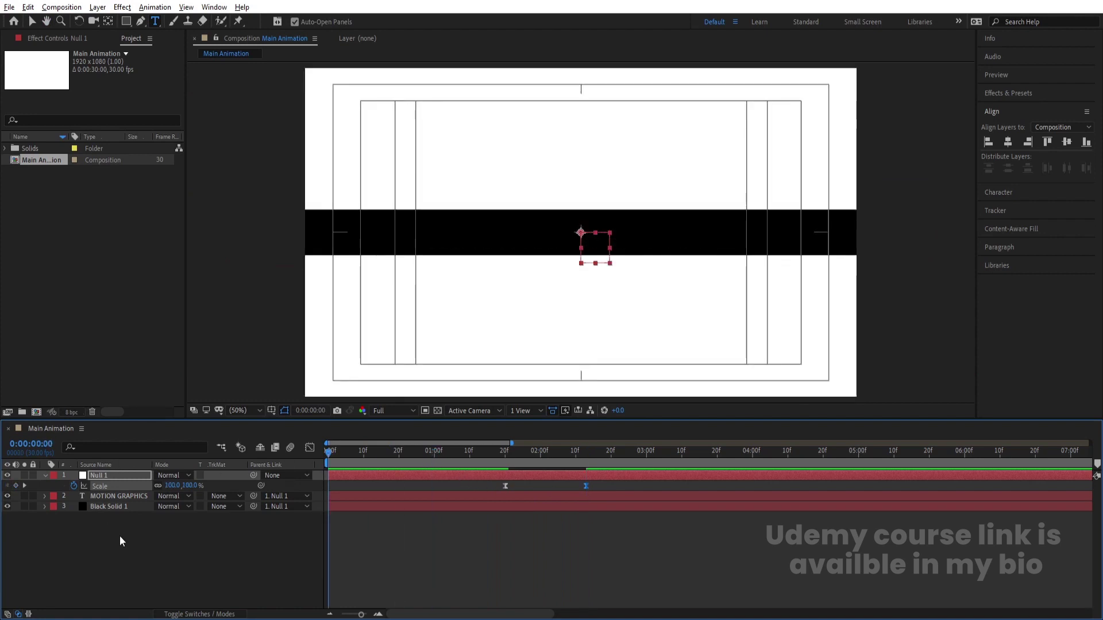
drag(119, 541, 91, 476)
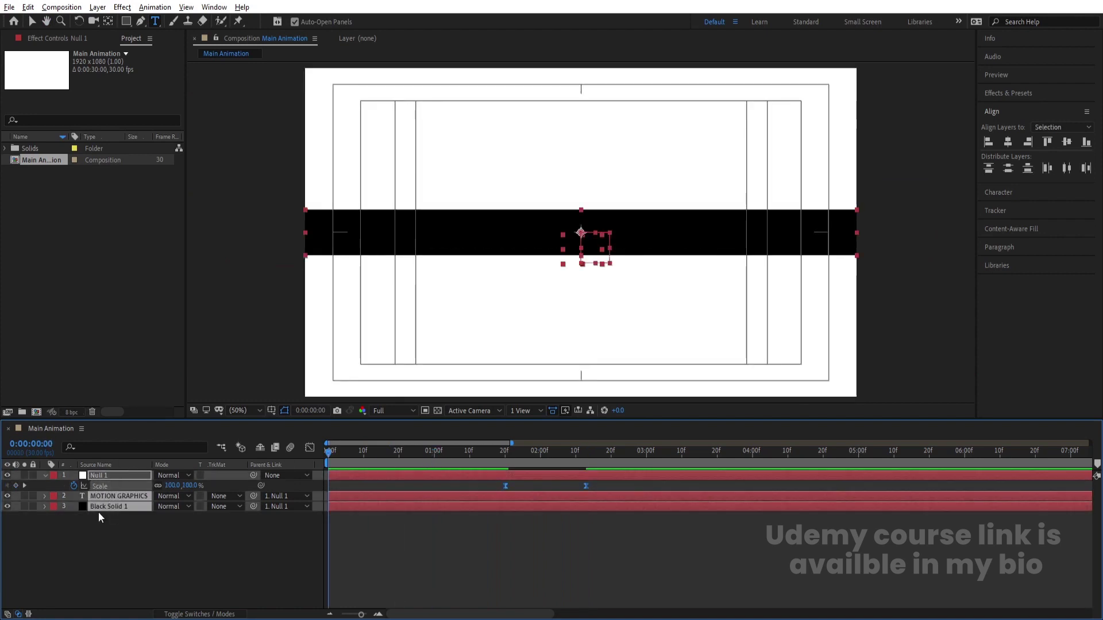
key(ctrl+shift+c)
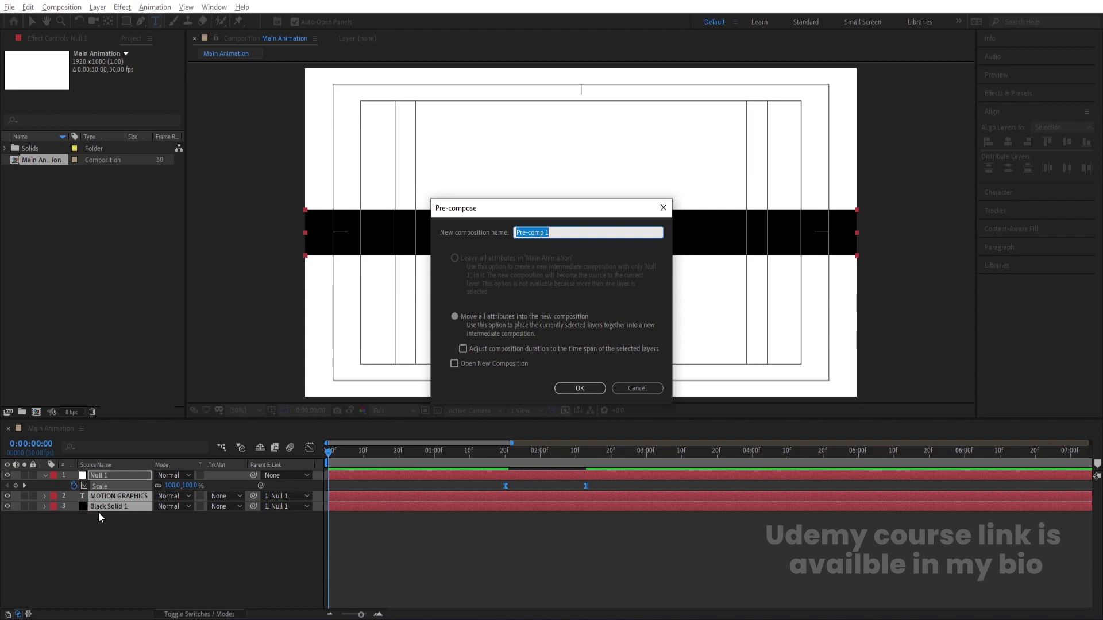
text(1)
key(Return)
click(136, 573)
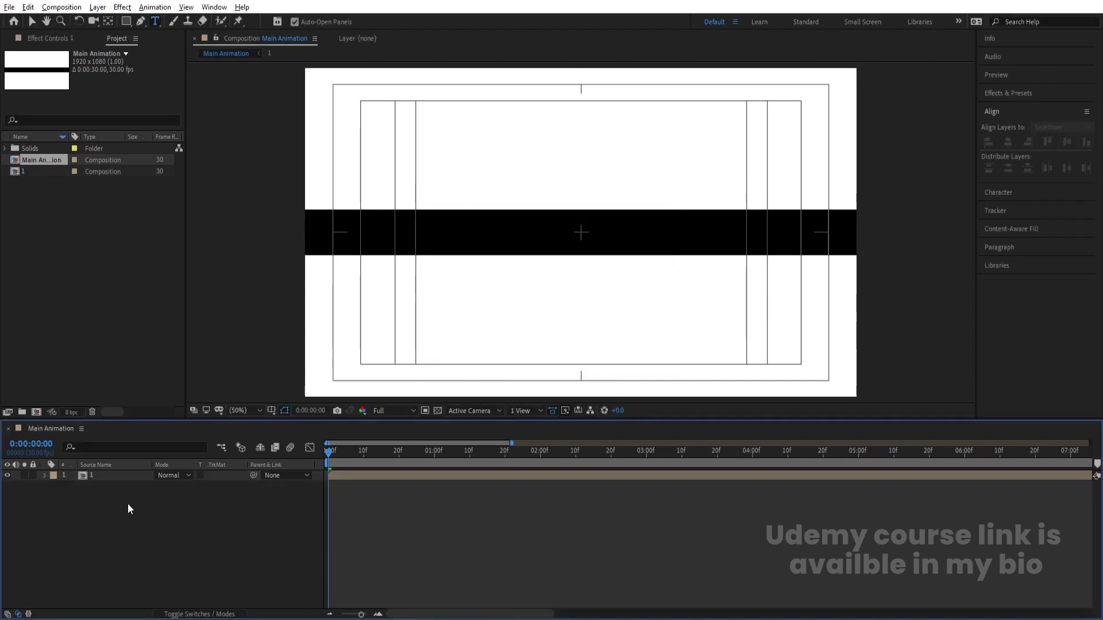
Inside composition 1, keyframe Black Solid 1's Scale at 100% on the first frame and at 0:00:00:20.
double_click(119, 477)
click(105, 496)
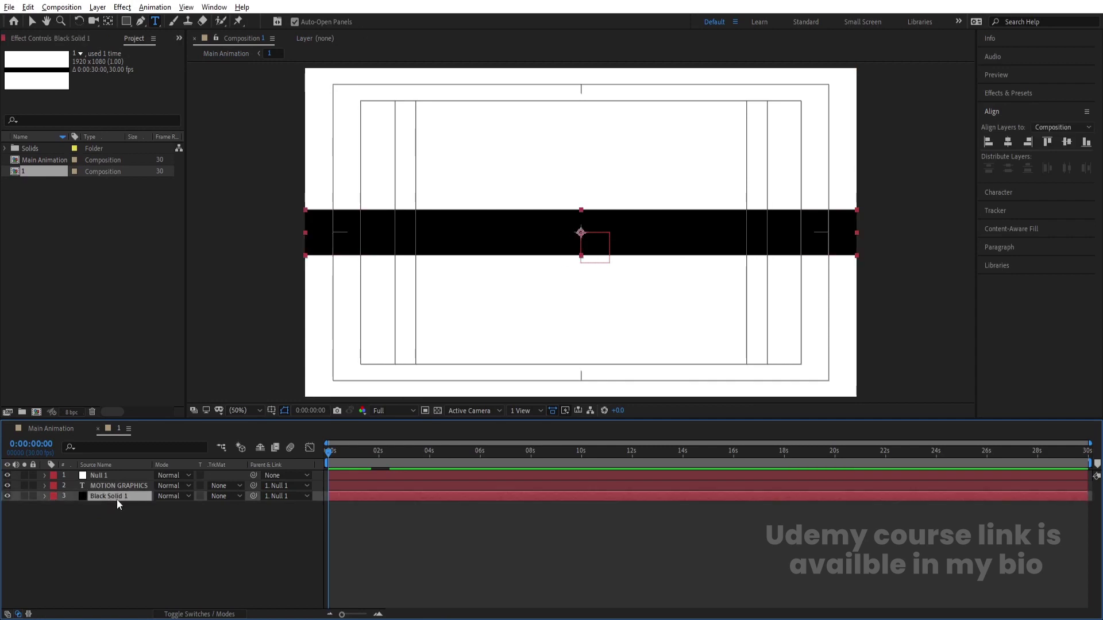
key(s)
click(73, 507)
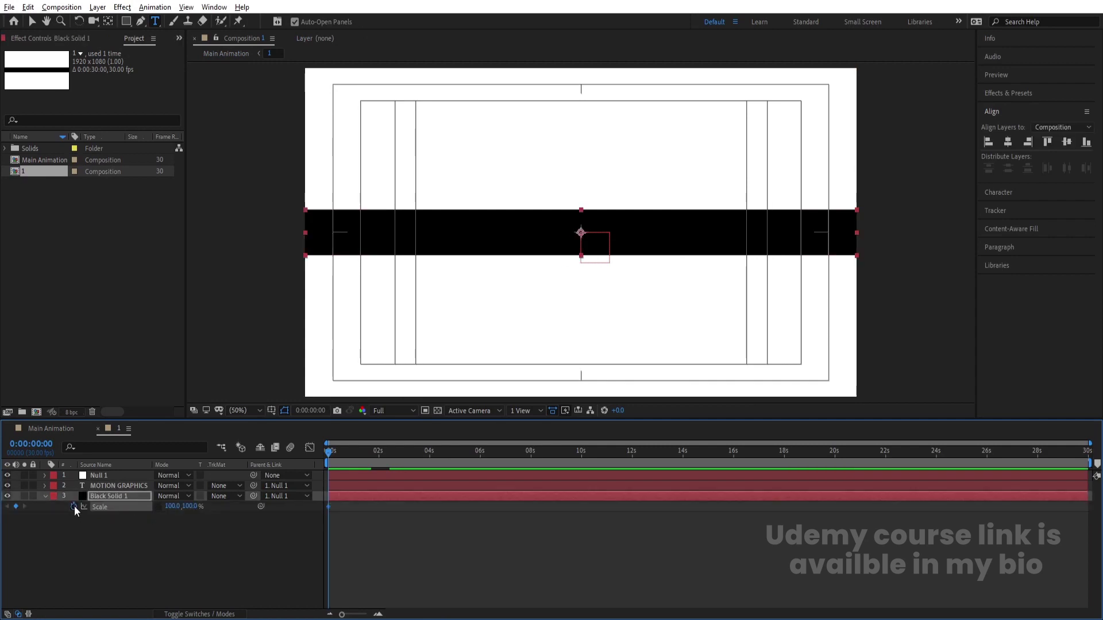
key(space)
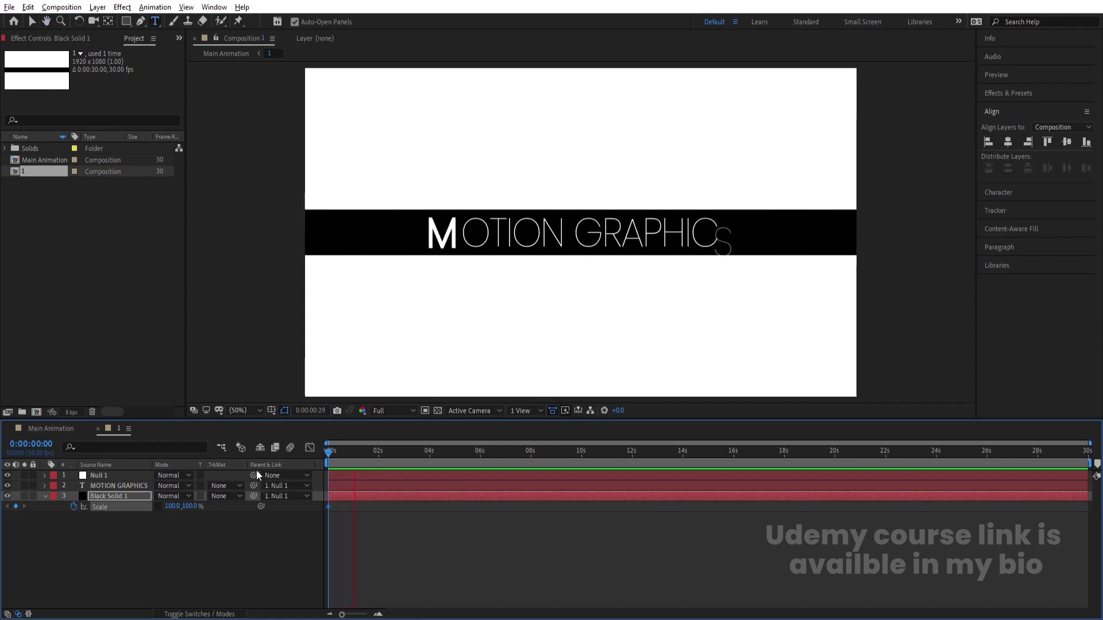
key(space)
key(equal)
drag(333, 451, 395, 453)
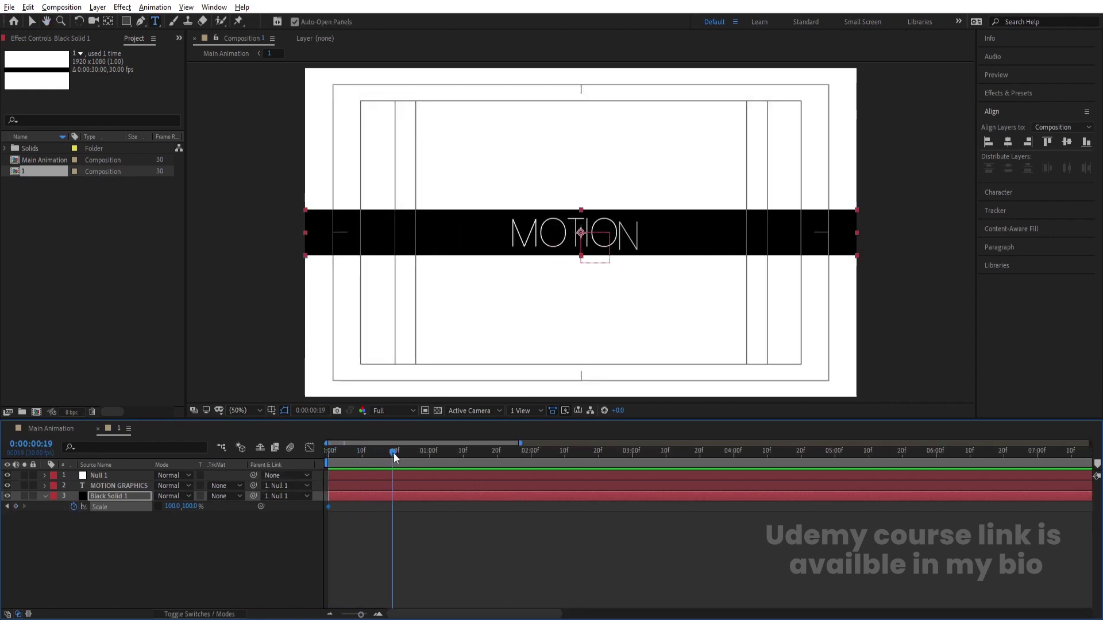
click(15, 506)
key(Home)
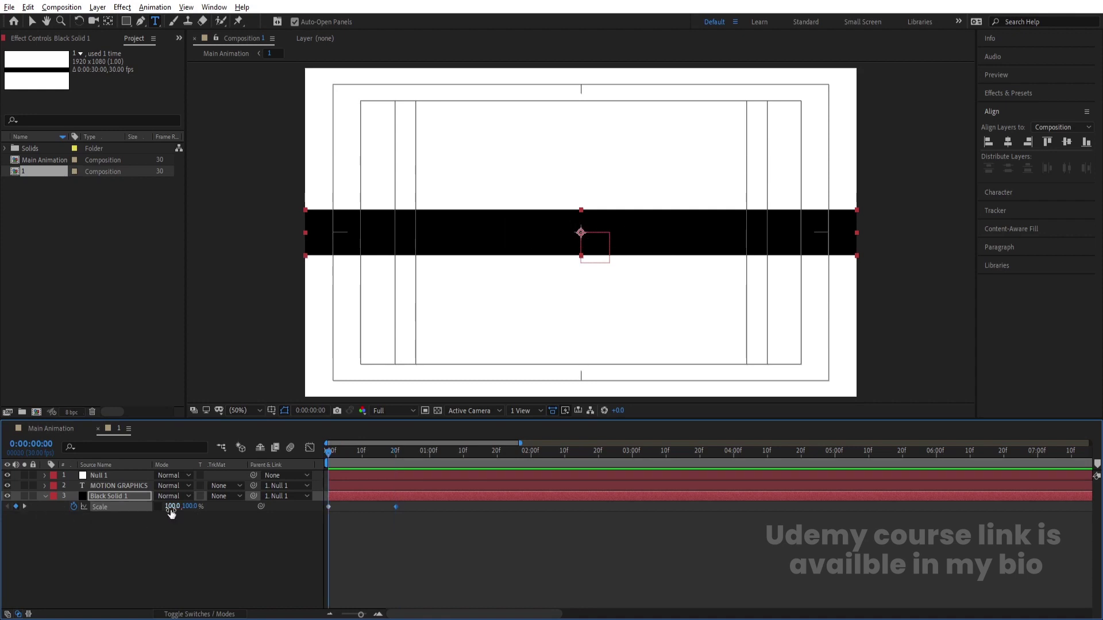
Set the bar's horizontal Scale to 0% at the first frame and apply Easy Ease to both Scale keyframes.
click(172, 508)
key(Return)
drag(466, 536, 311, 475)
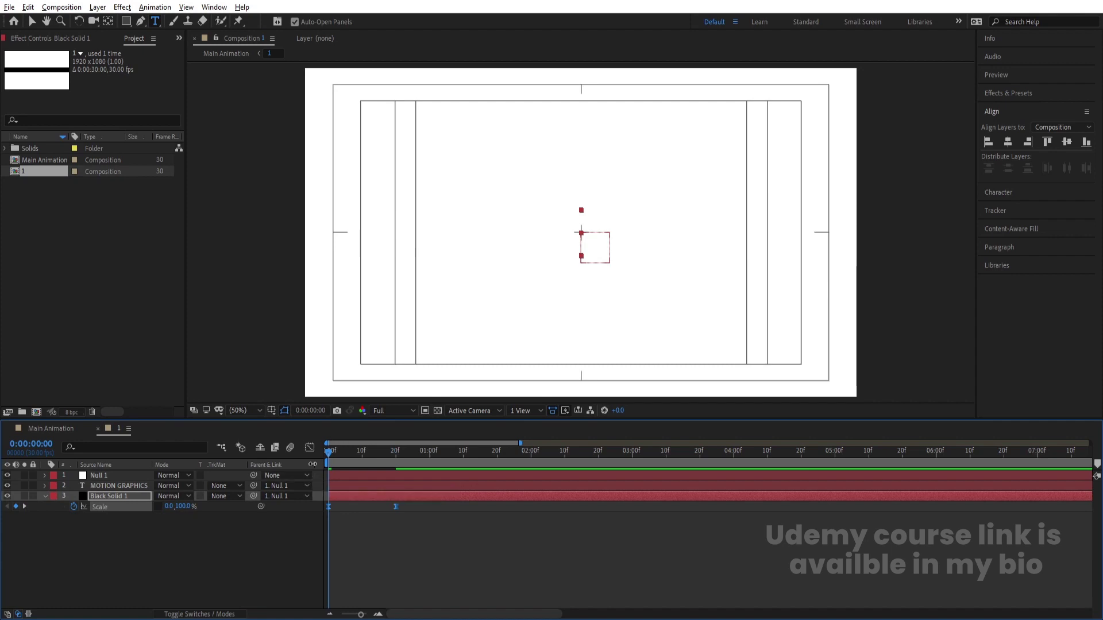
Reshape Black Solid 1's Scale speed graph so the speed peaks sharply before the midpoint, and preview the bar opening.
click(311, 447)
drag(385, 585, 356, 582)
key(space)
drag(345, 453, 316, 456)
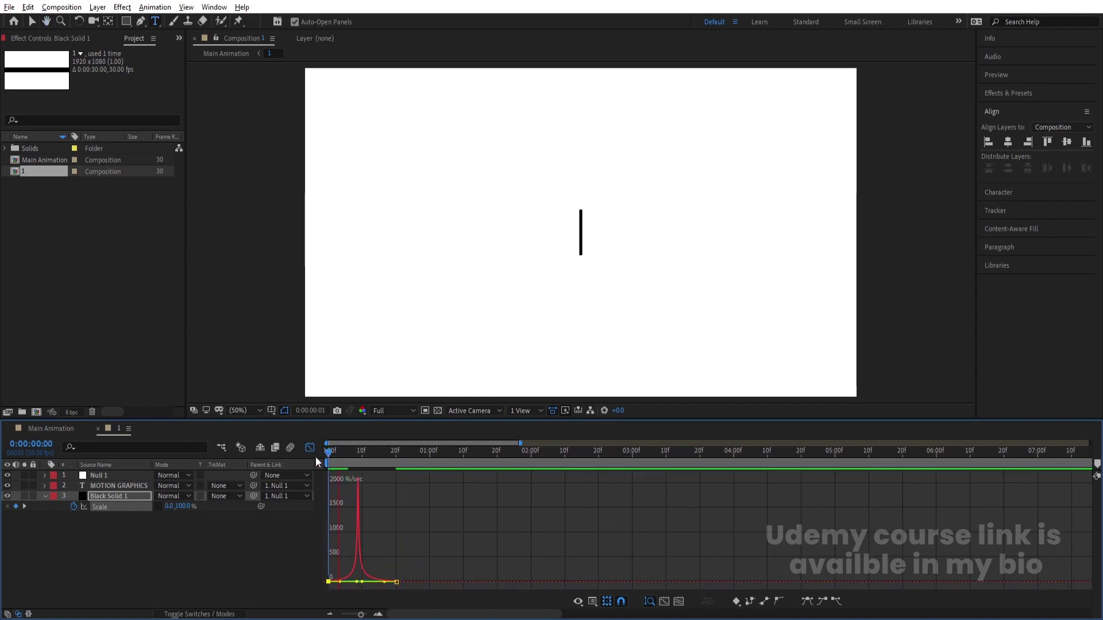
key(space)
Move Black Solid 1's second Scale keyframe out to about 0:00:01:01 and preview the slower opening.
click(310, 448)
click(397, 513)
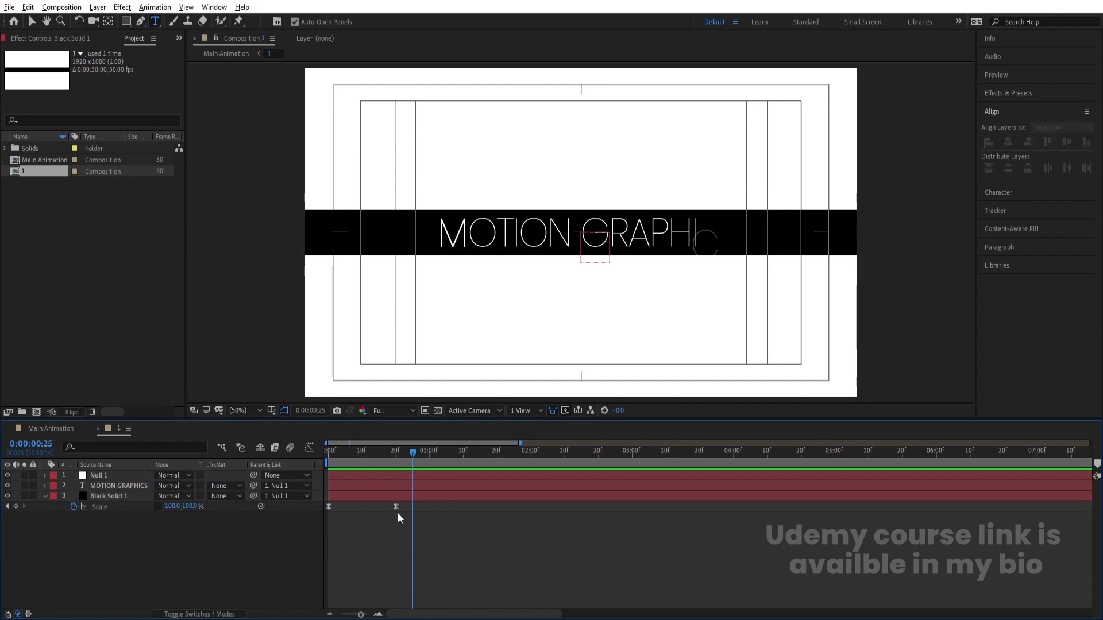
drag(396, 507, 433, 508)
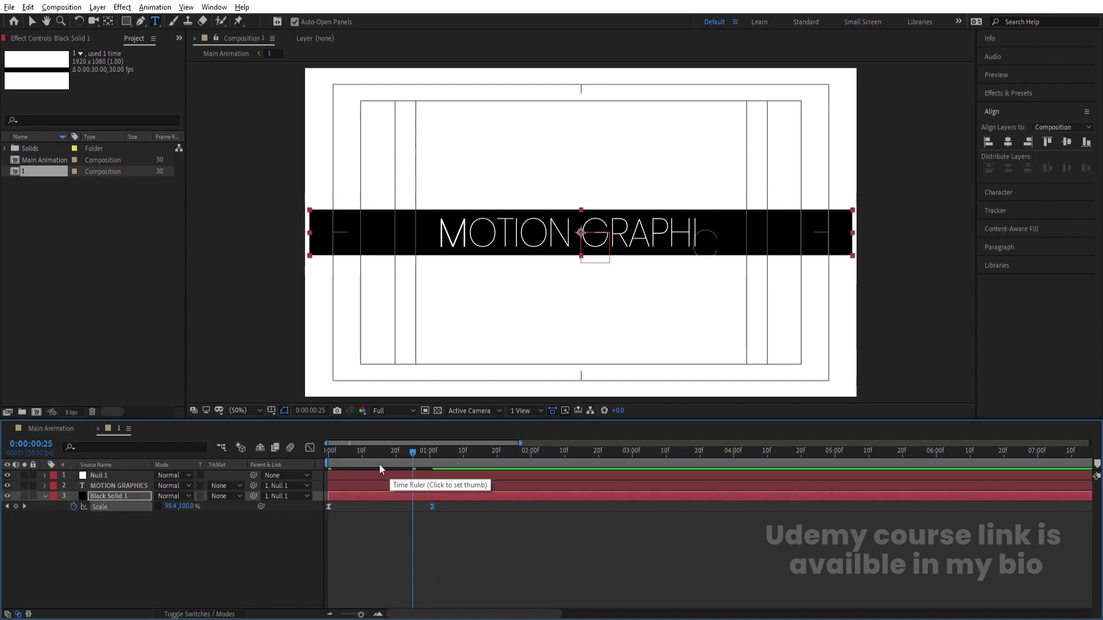
drag(379, 464, 320, 460)
key(space)
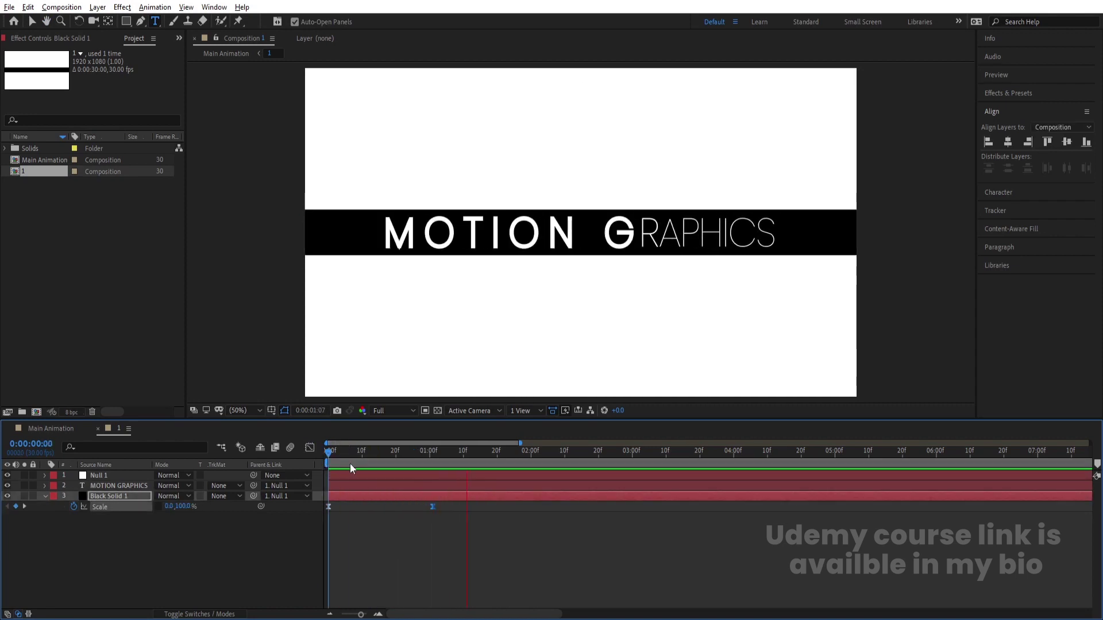
key(space)
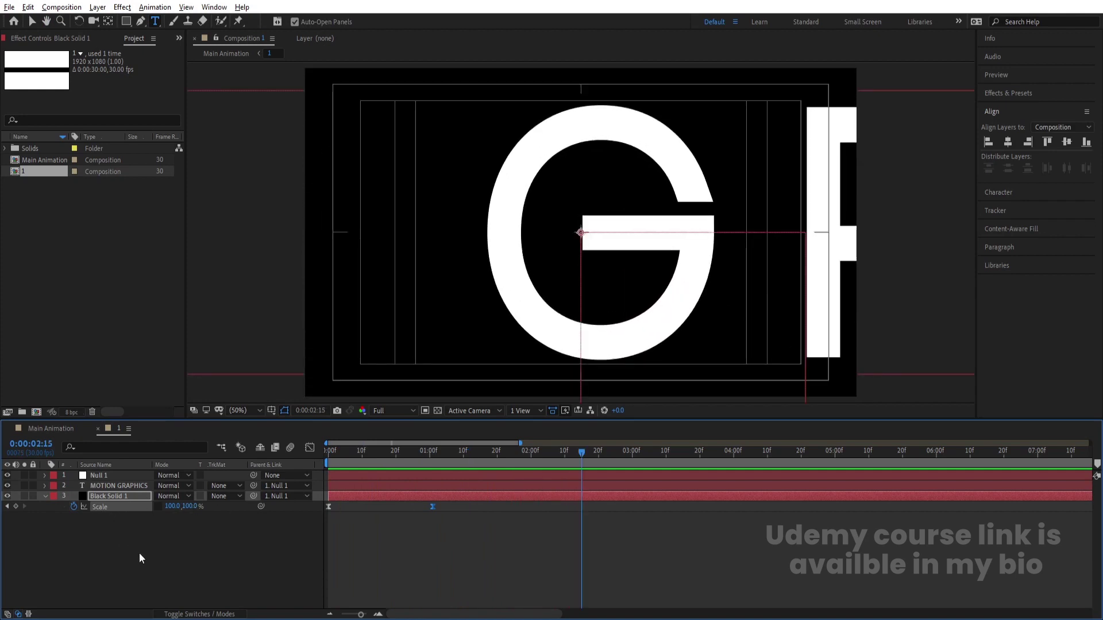
Return to the Main Animation composition and preview the nested animation from the start.
click(139, 558)
click(69, 430)
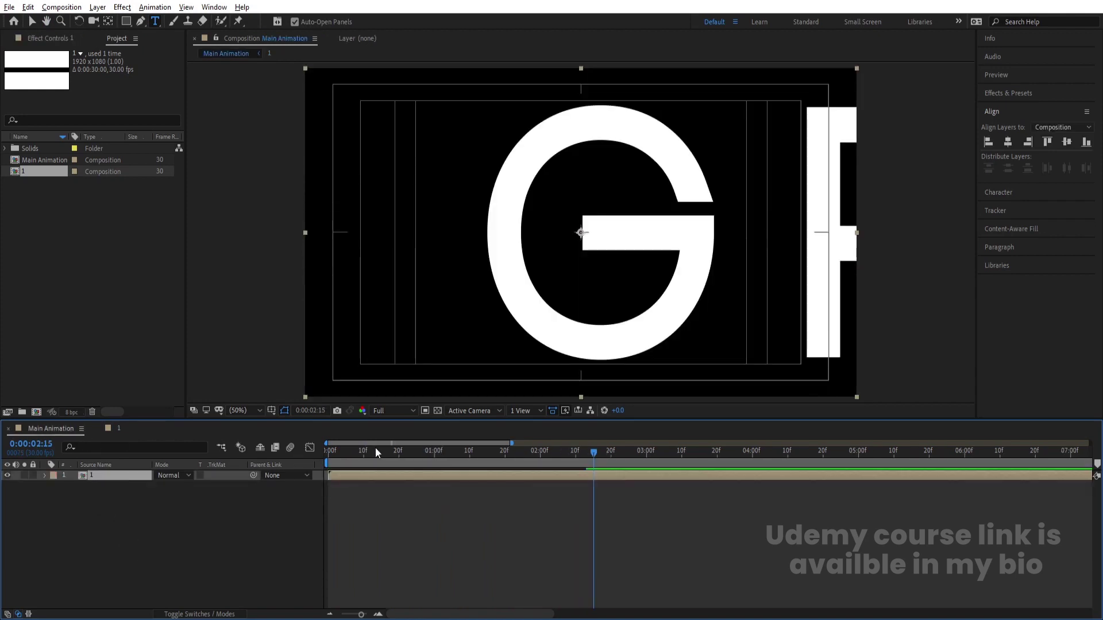
drag(376, 453, 270, 463)
key(space)
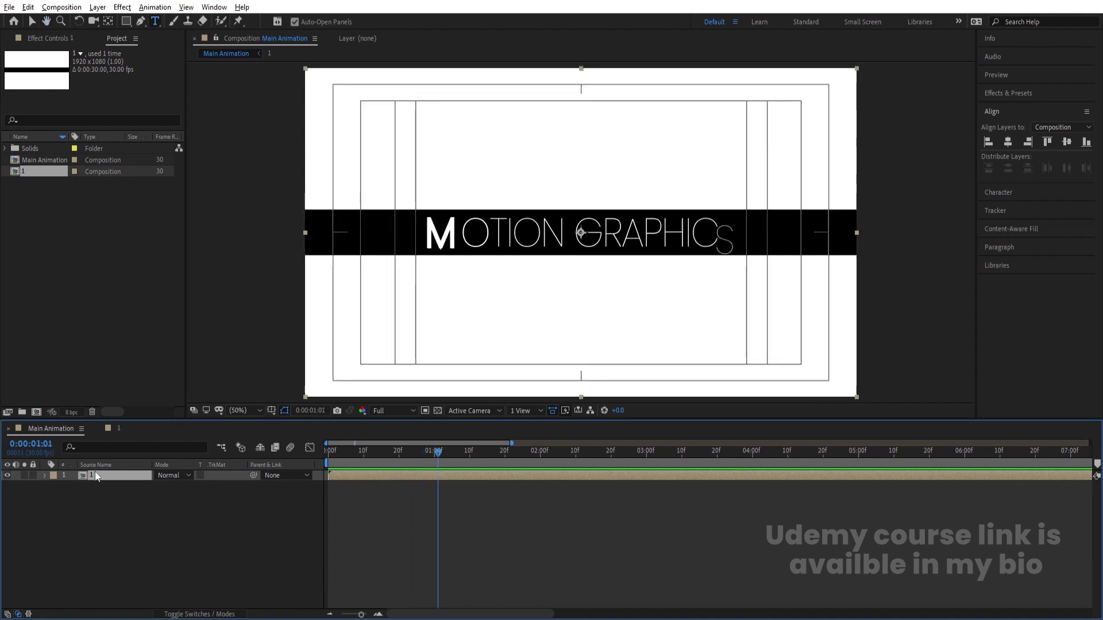
Duplicate layer 1 in Main Animation, label the copy Yellow, and place its bar flush above the original bar.
key(ctrl+d)
click(54, 475)
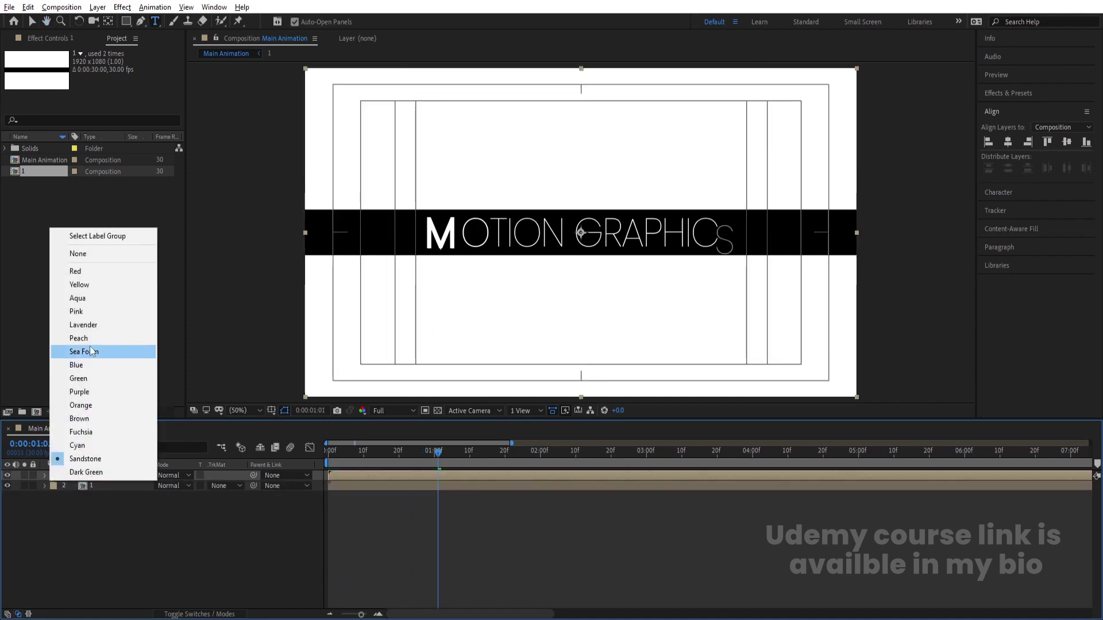
click(84, 285)
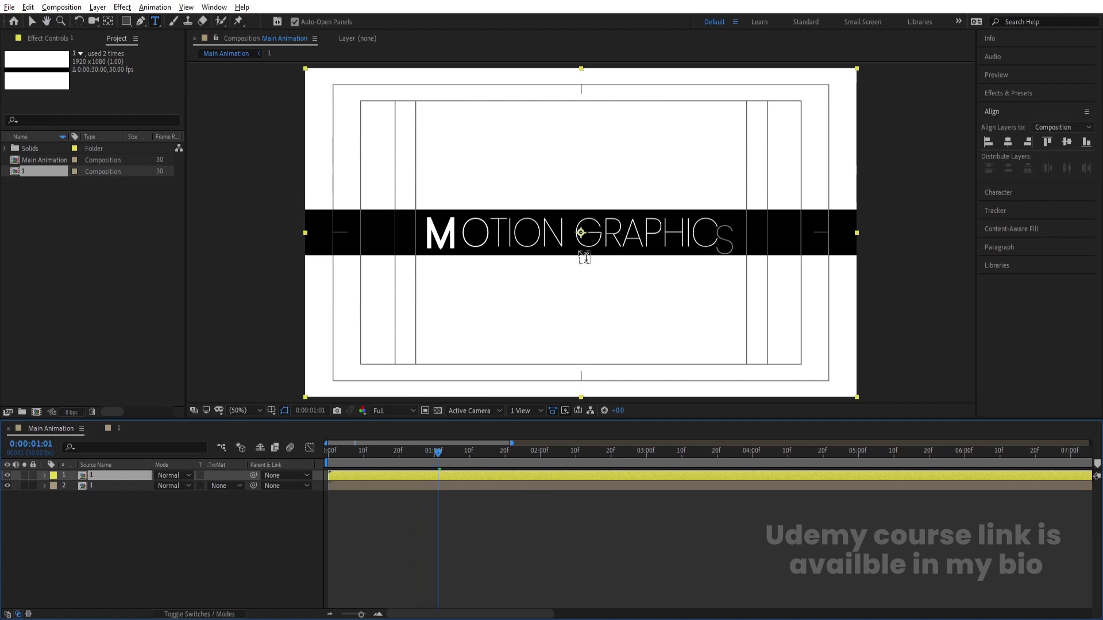
key(v)
drag(587, 250, 589, 198)
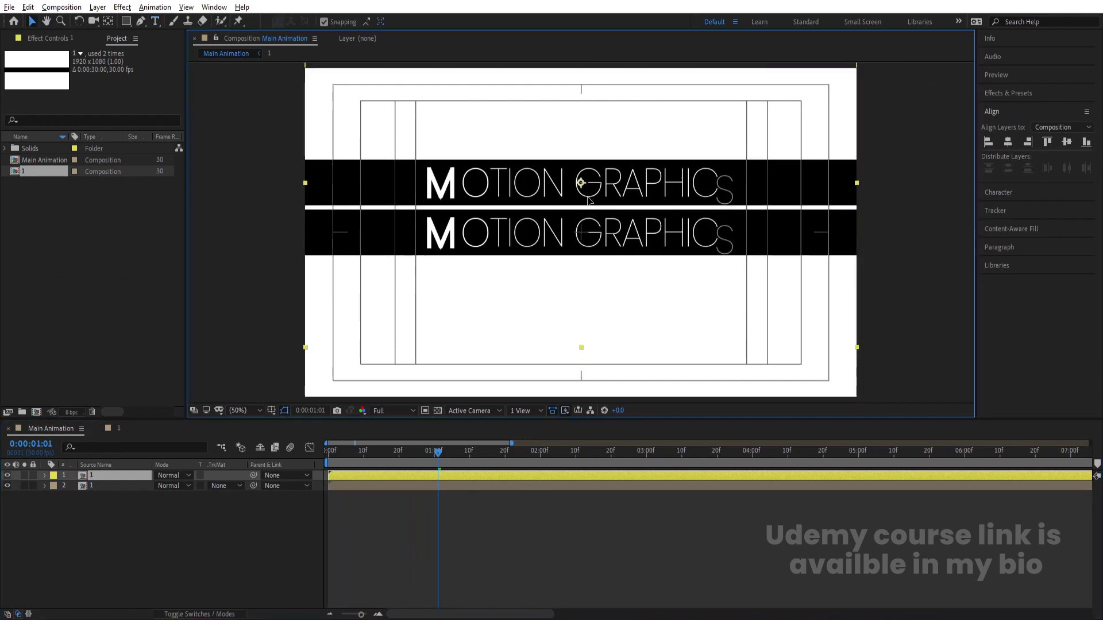
scroll(588, 197, up, 4)
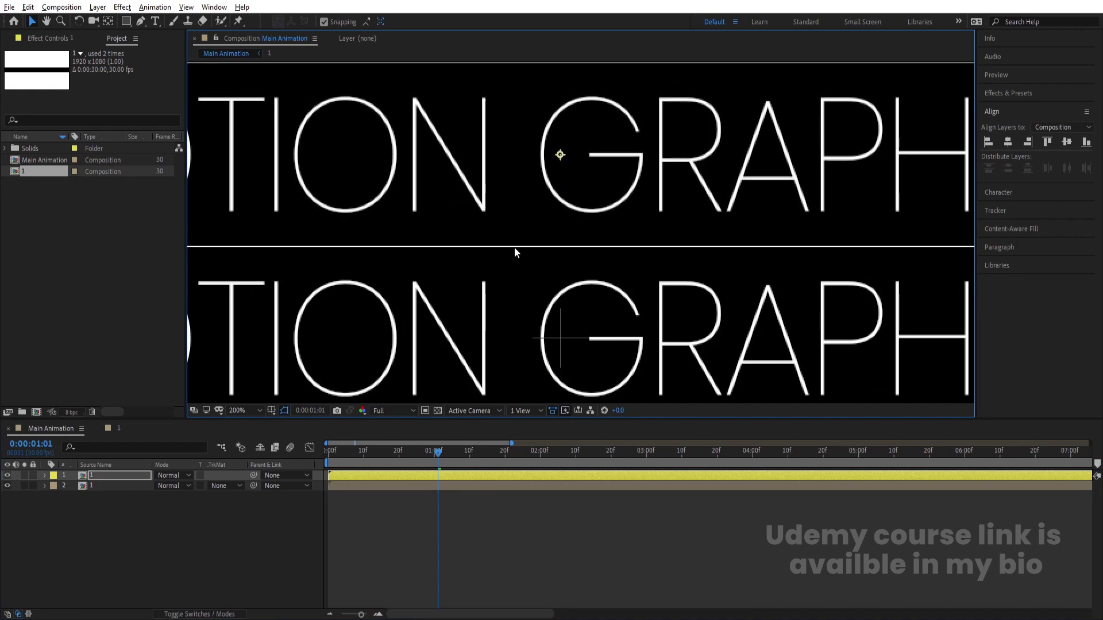
click(116, 466)
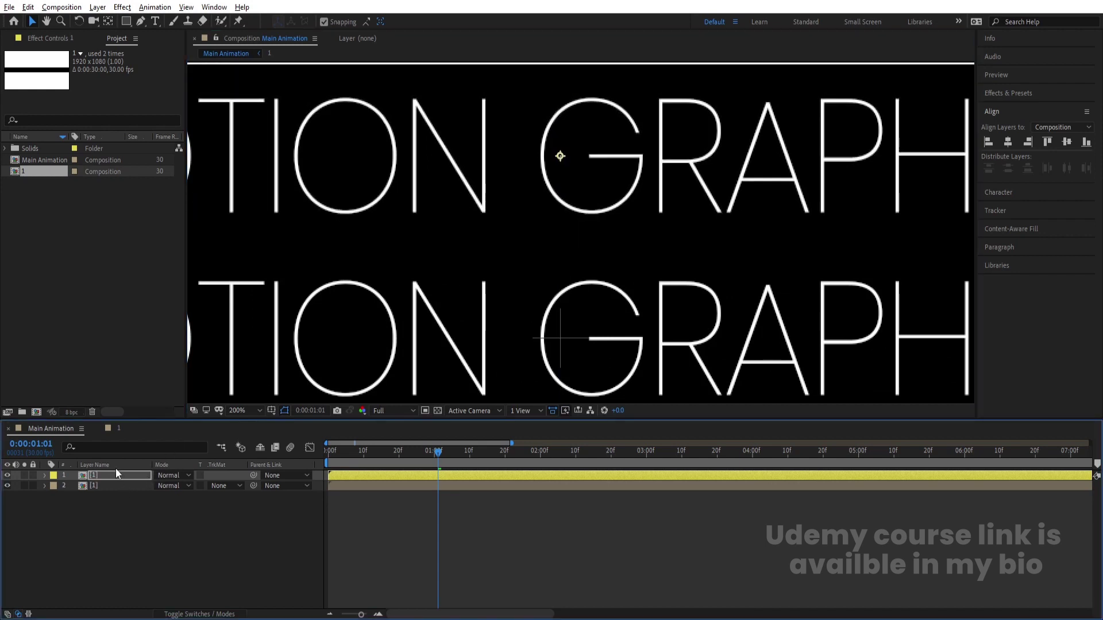
Duplicate the yellow layer two more times, stacking each new bar flush above the previous one.
key(ctrl+d)
scroll(494, 212, down, 3)
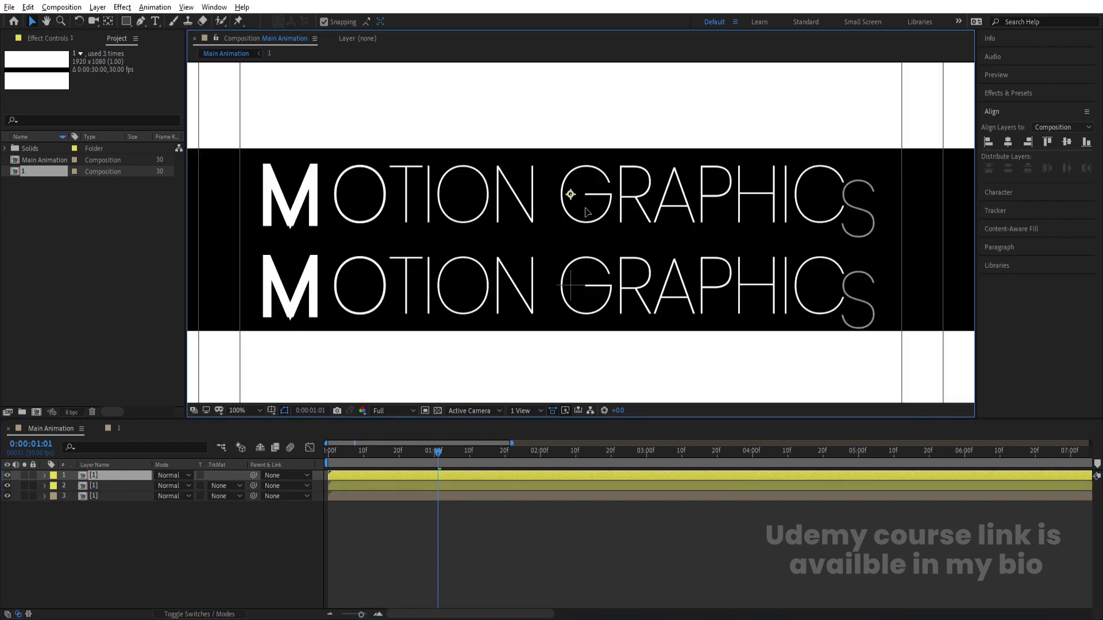
drag(590, 212, 593, 122)
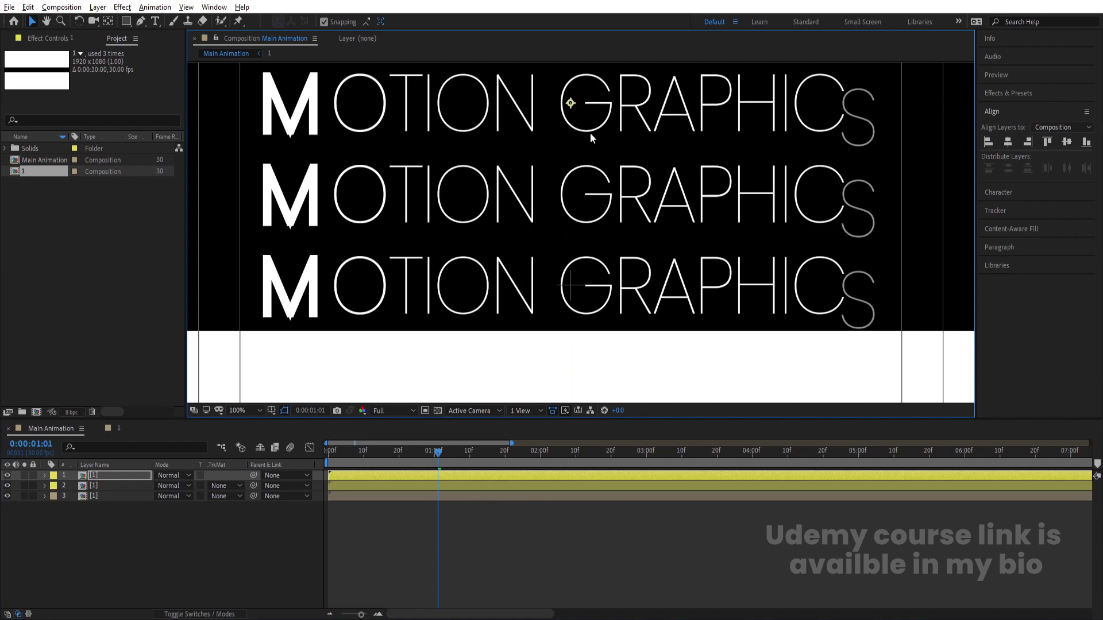
drag(596, 163, 540, 191)
key(v)
key(ctrl+d)
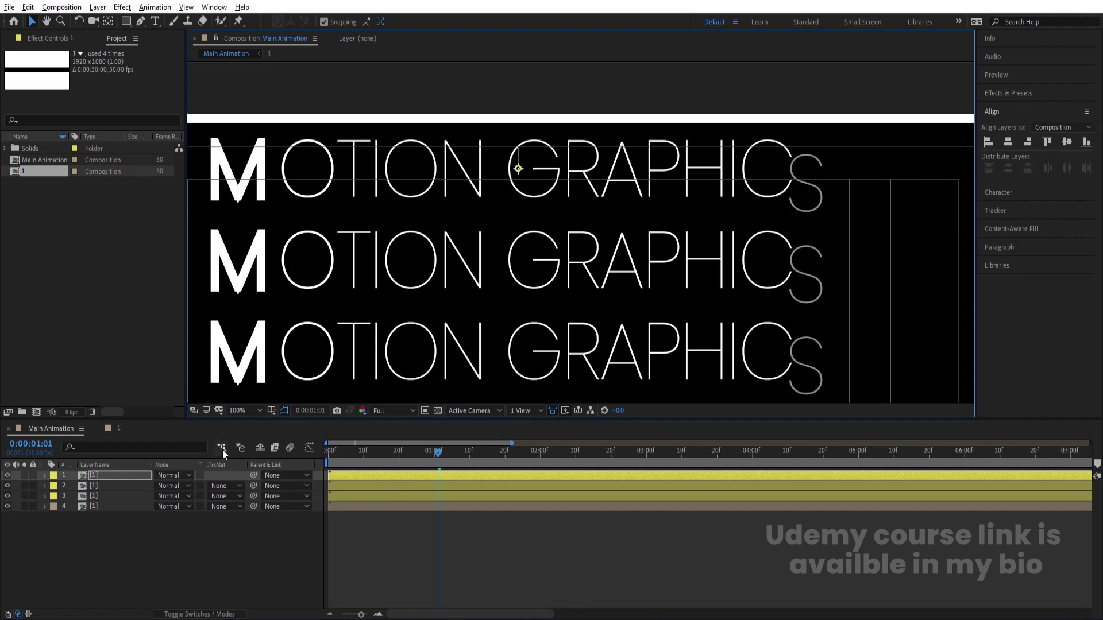
click(249, 409)
click(242, 196)
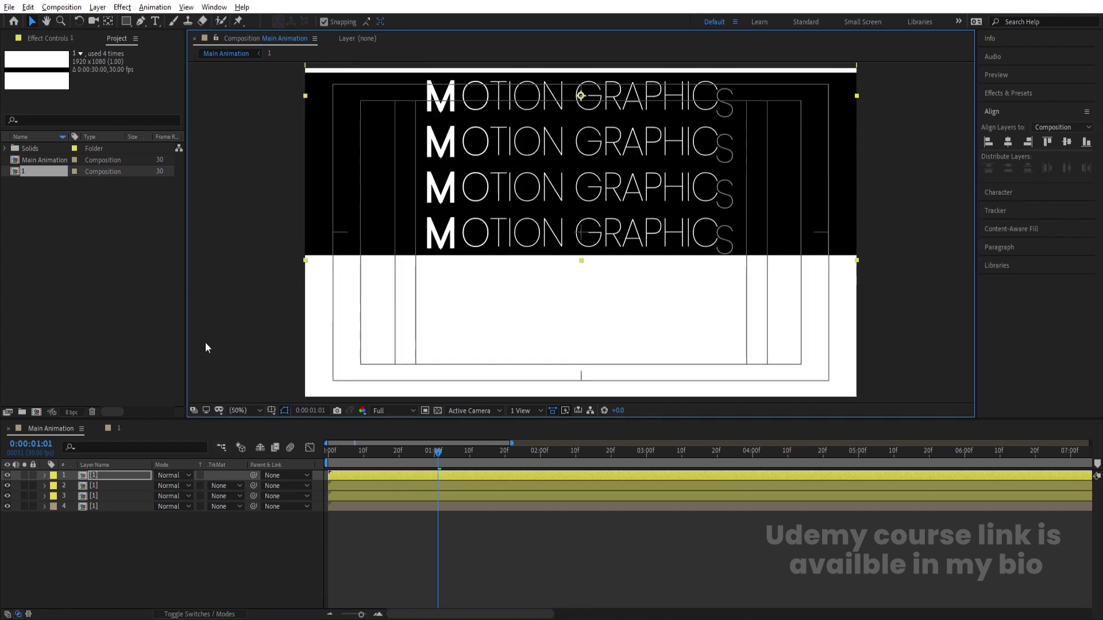
Duplicate the three yellow layers and move the copies below the original layer in the layer stack.
click(101, 496)
shift+click(98, 475)
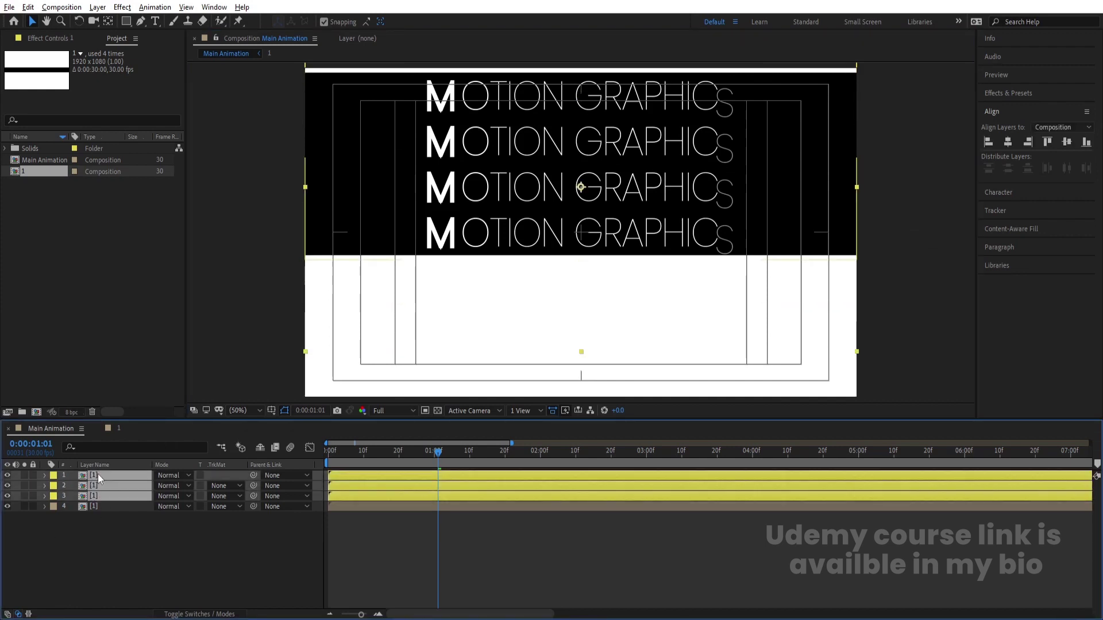
key(ctrl+d)
drag(97, 516, 99, 557)
Label the three bottom layers Red and place their bars flush beneath the center bar.
click(53, 517)
click(101, 313)
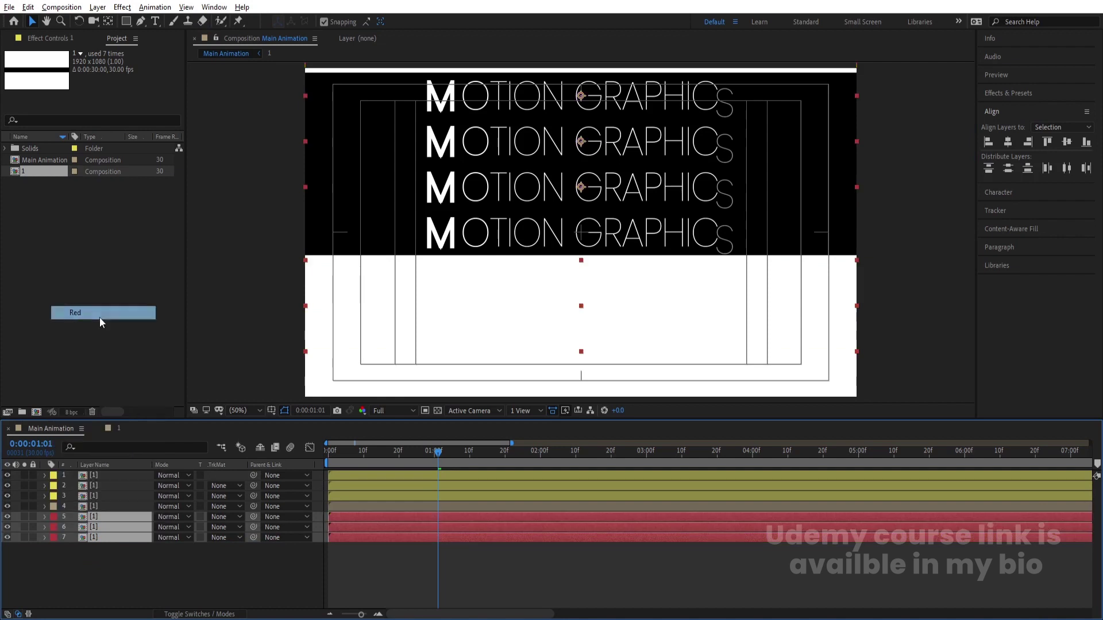
drag(602, 98, 597, 280)
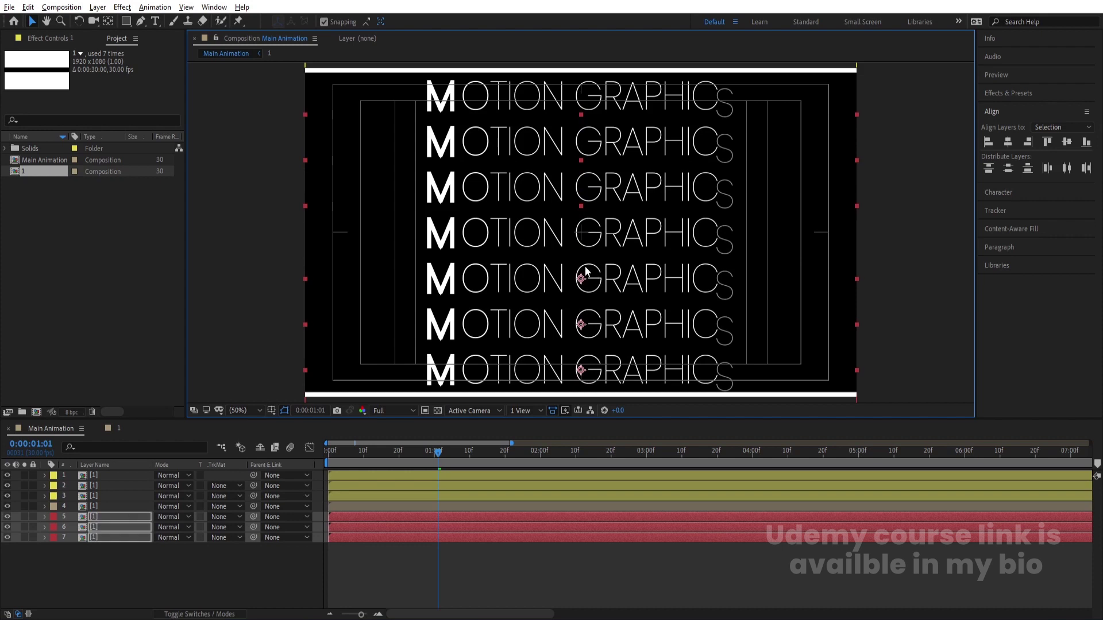
click(168, 561)
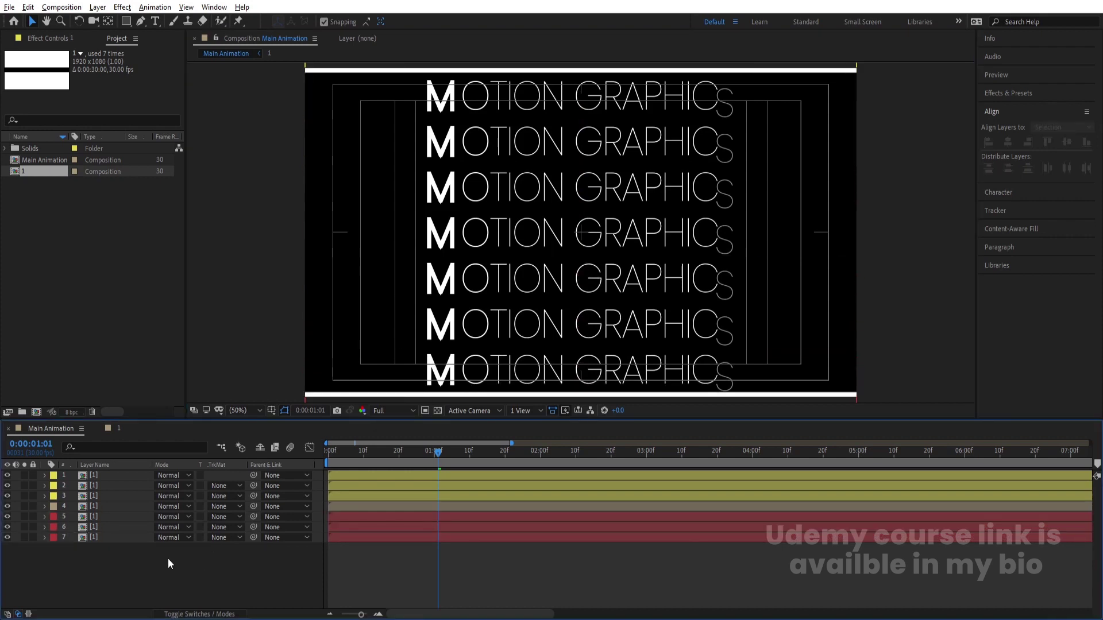
Check which layer is the center bar by toggling its visibility, and move it to the top of the layer stack.
click(97, 508)
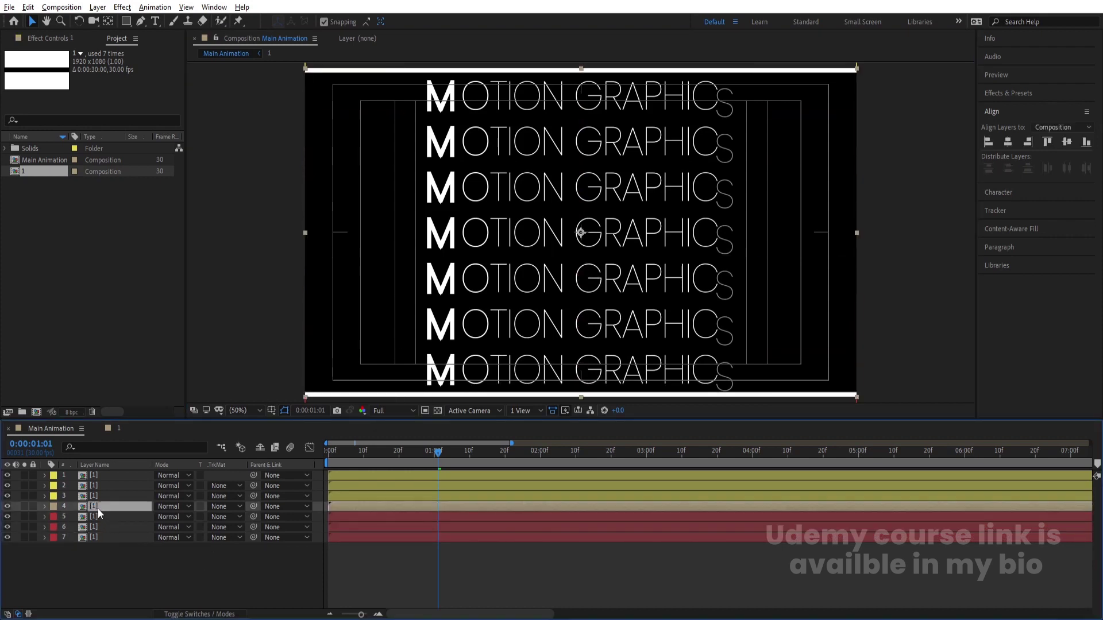
click(7, 507)
click(8, 507)
drag(89, 508, 93, 473)
Preview the seven stacked bars and stop on a frame where all bars are fully open.
key(space)
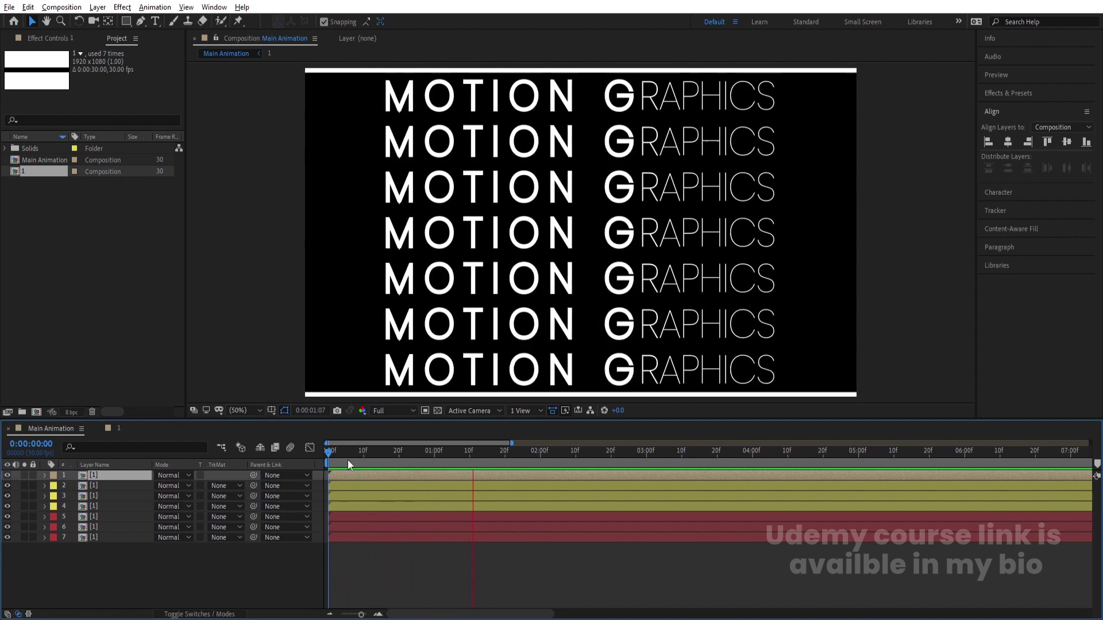
key(space)
key(=)
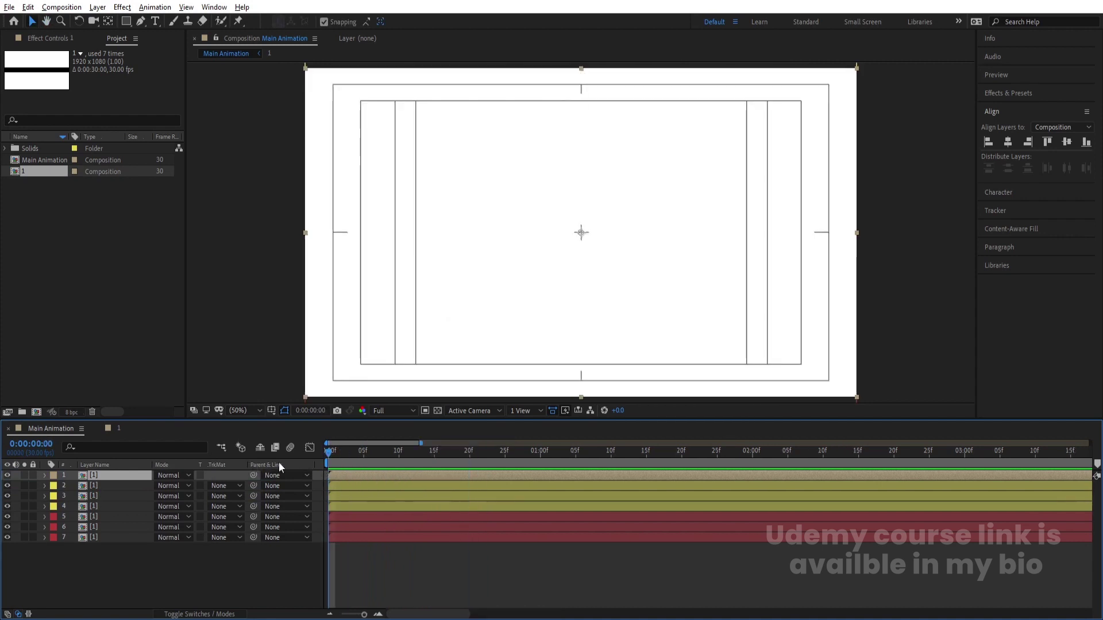
key(space)
click(357, 487)
key(space)
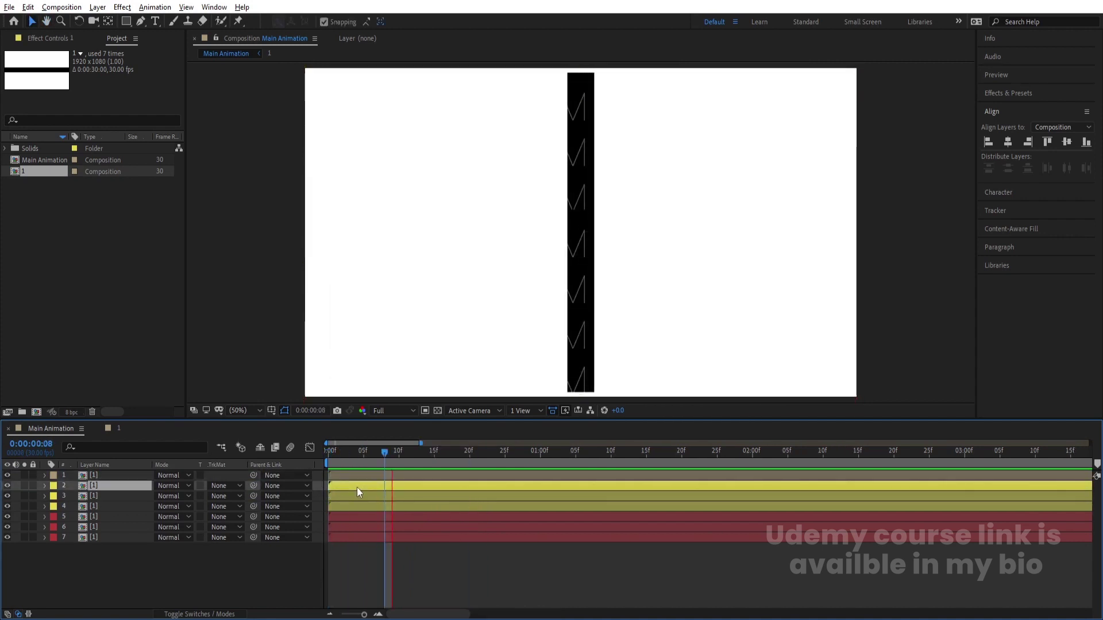
key(space)
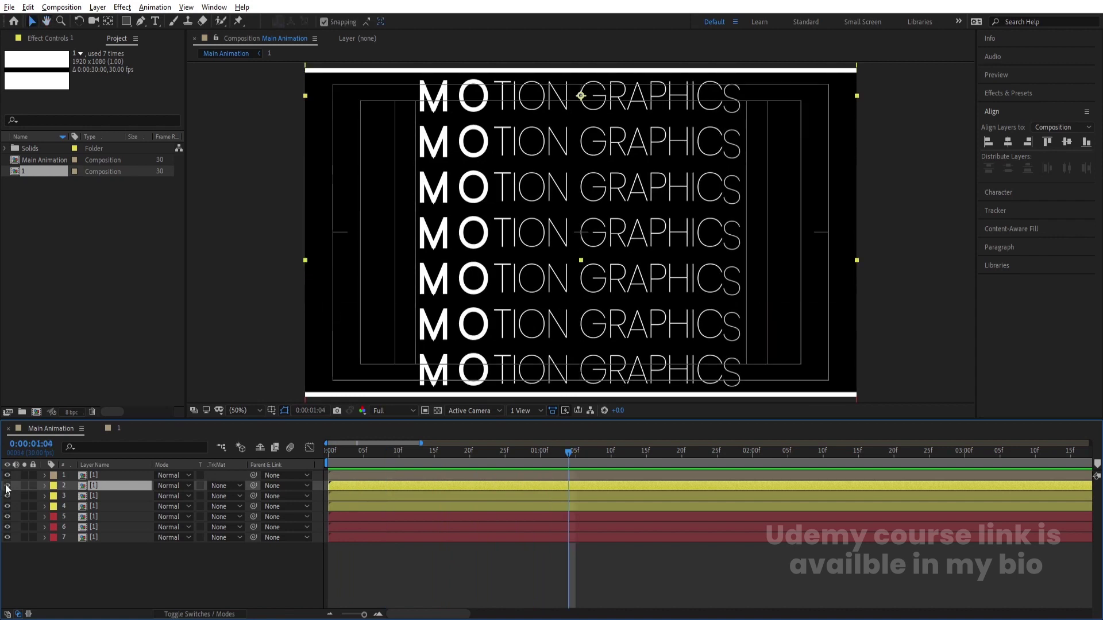
Toggle the visibility of the three yellow layers to identify their bars, and hide the three red layers.
click(7, 486)
click(7, 486)
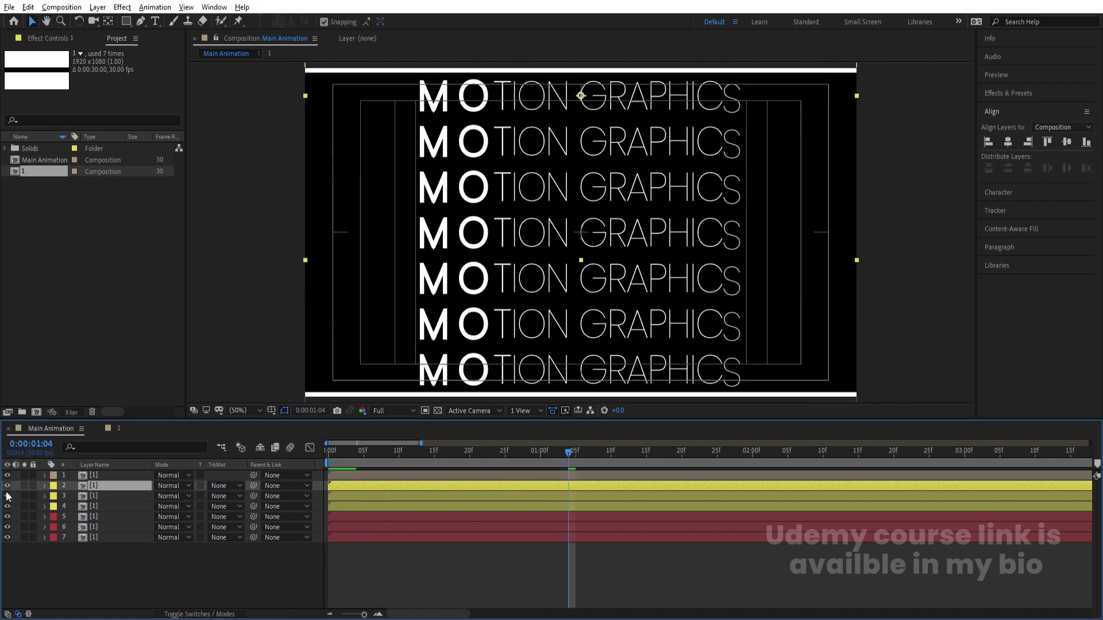
click(7, 496)
click(7, 496)
click(7, 507)
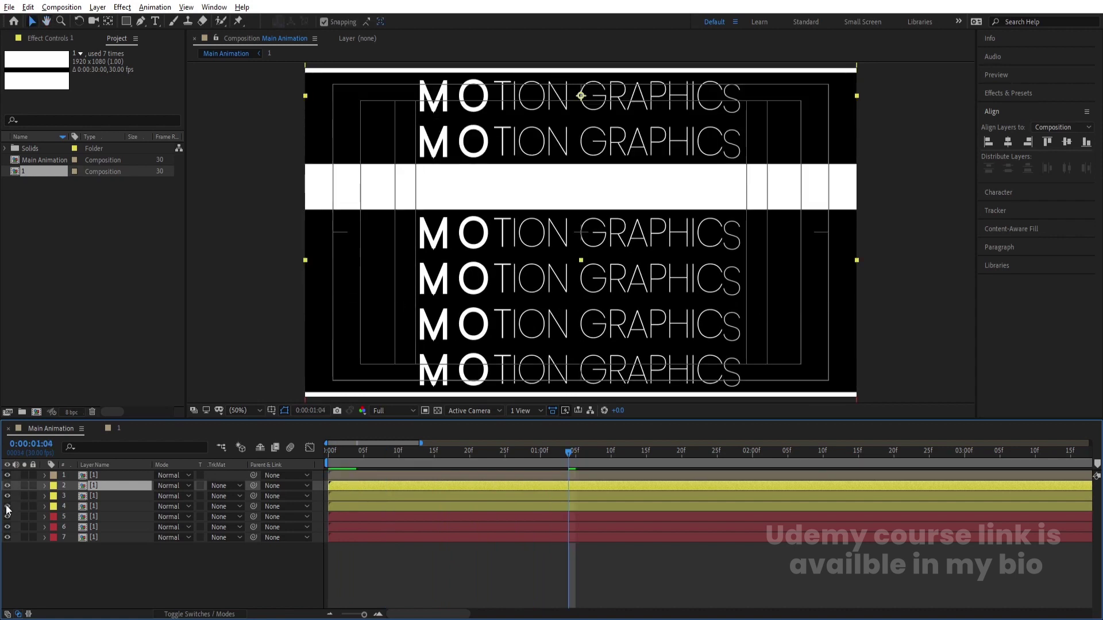
click(7, 507)
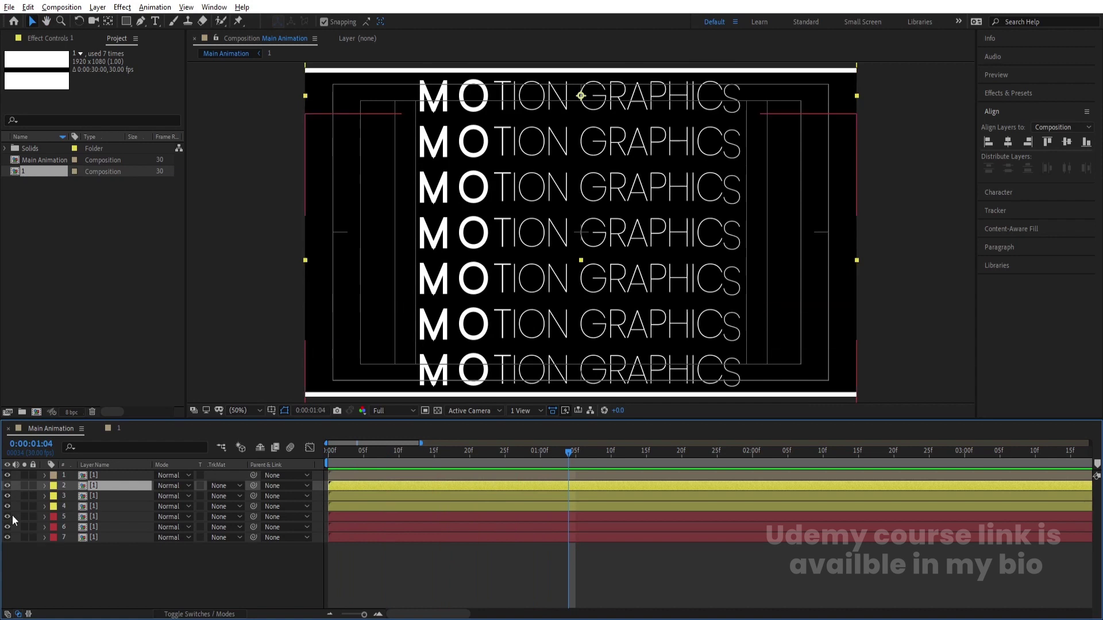
drag(9, 531, 8, 535)
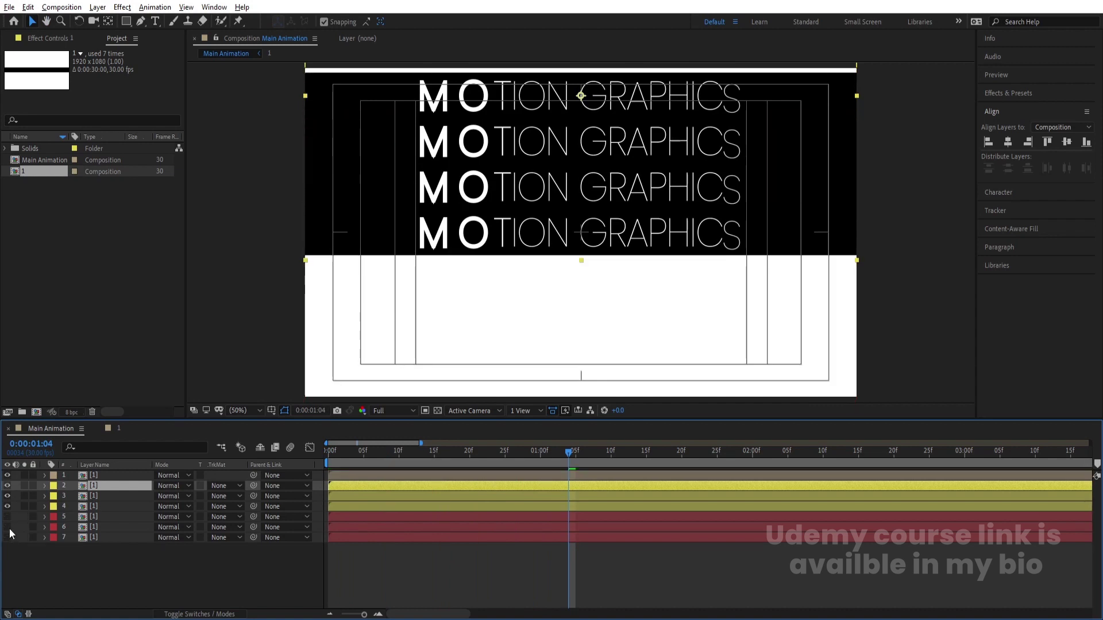
Reorder the yellow layers so the bar nearest the center is layer 2 and the uppermost bar is layer 4.
click(92, 506)
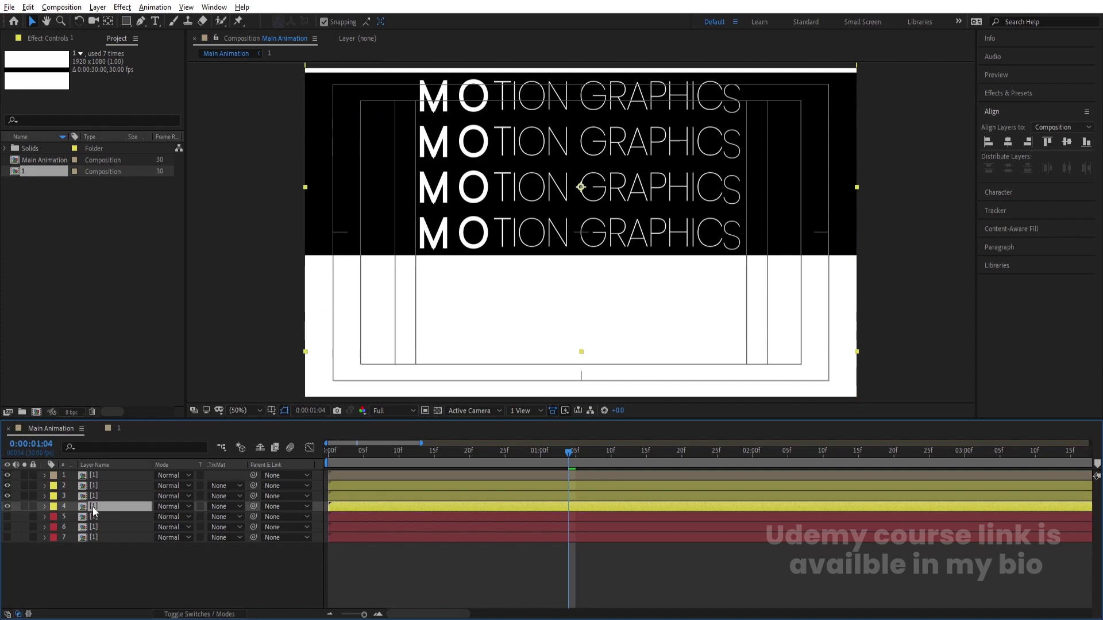
click(7, 506)
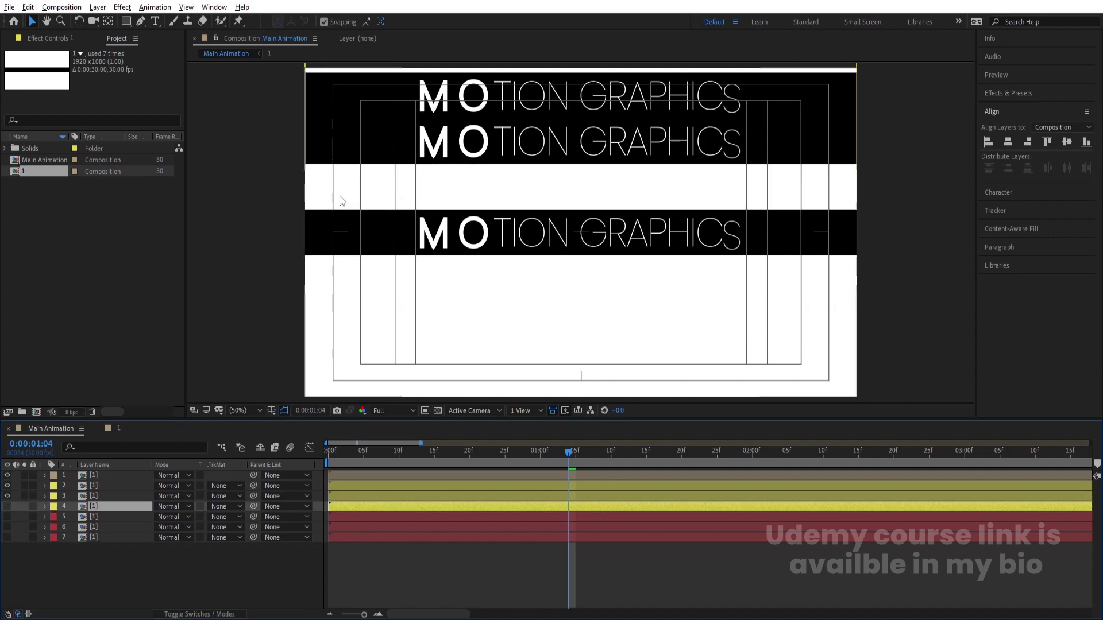
mouse_move(96, 504)
mouse_down()
mouse_move(91, 476)
mouse_move(108, 514)
mouse_move(92, 508)
mouse_up()
click(95, 496)
Check the new order of the yellow layers by toggling layers 2 and 4 off and on.
click(8, 486)
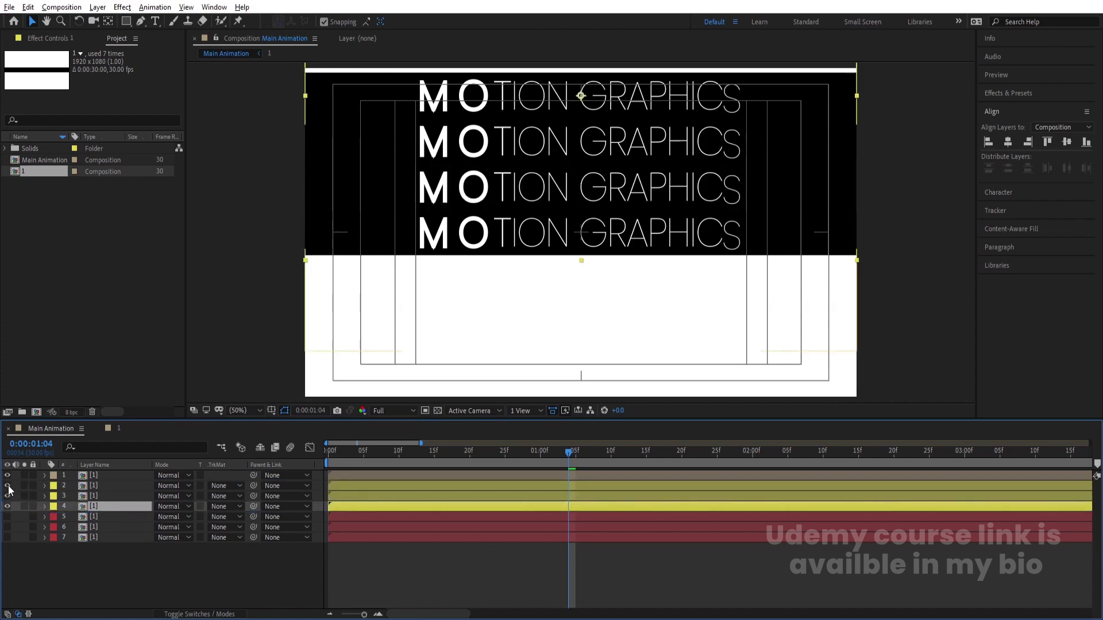
click(101, 487)
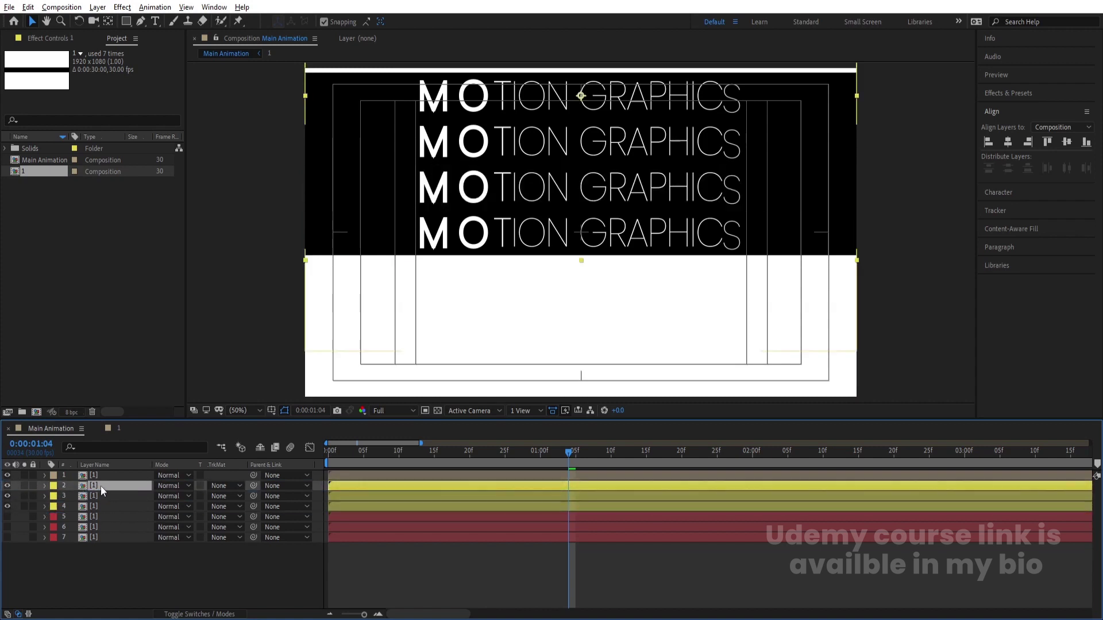
click(8, 481)
click(8, 482)
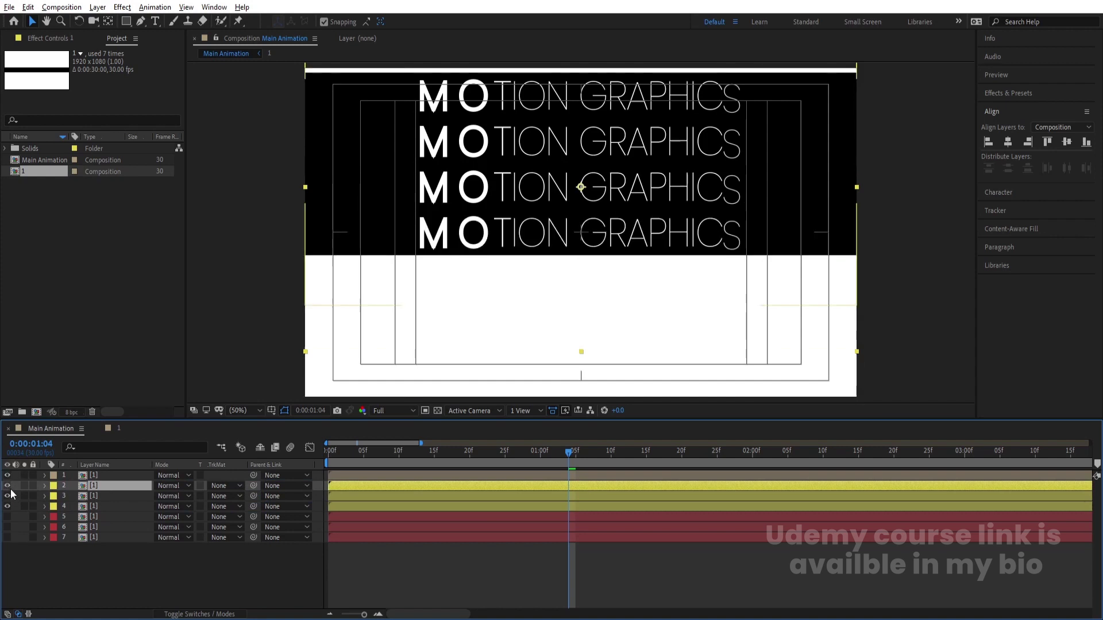
click(9, 487)
click(8, 486)
click(7, 506)
click(8, 507)
click(7, 507)
click(8, 507)
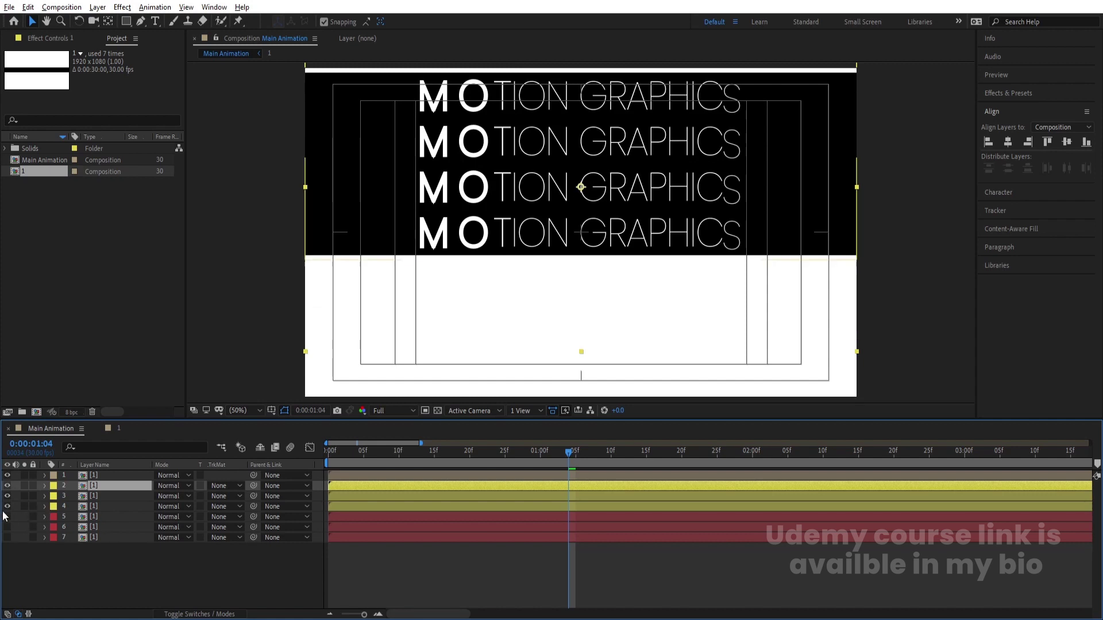
Hide the yellow layers, reveal the red layers one by one to check their order, and show all layers again.
drag(11, 489, 11, 513)
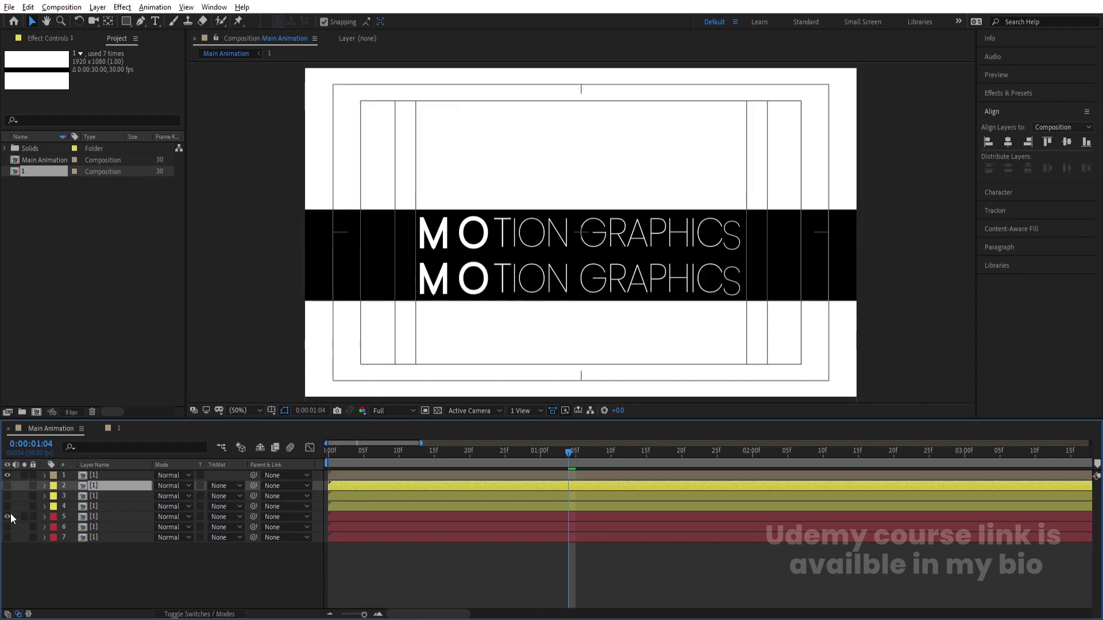
click(6, 527)
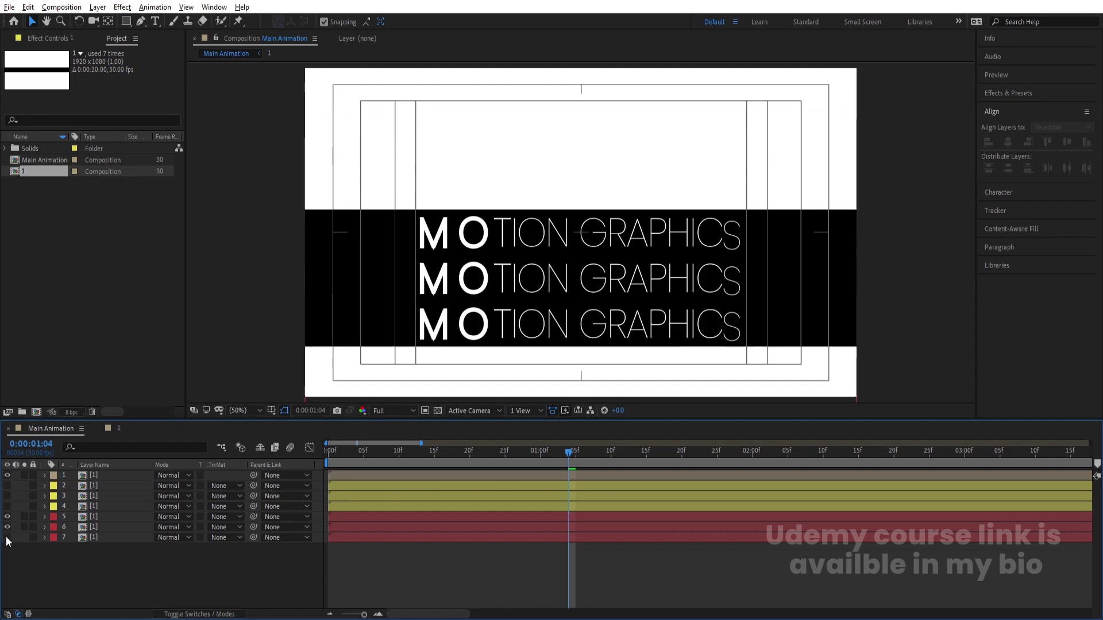
click(7, 537)
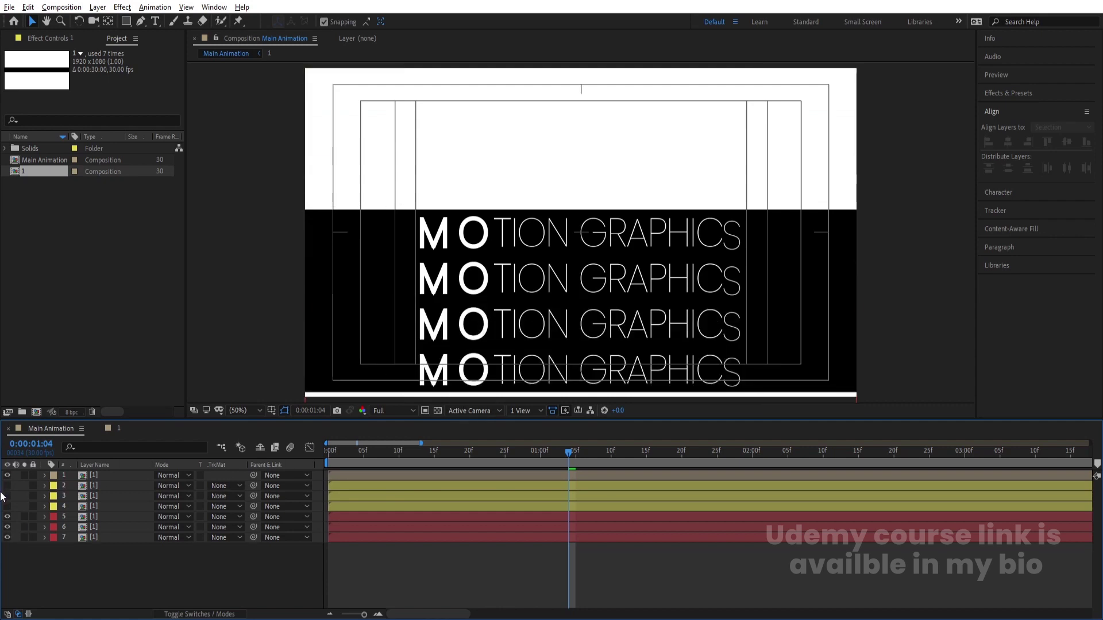
drag(7, 496, 7, 475)
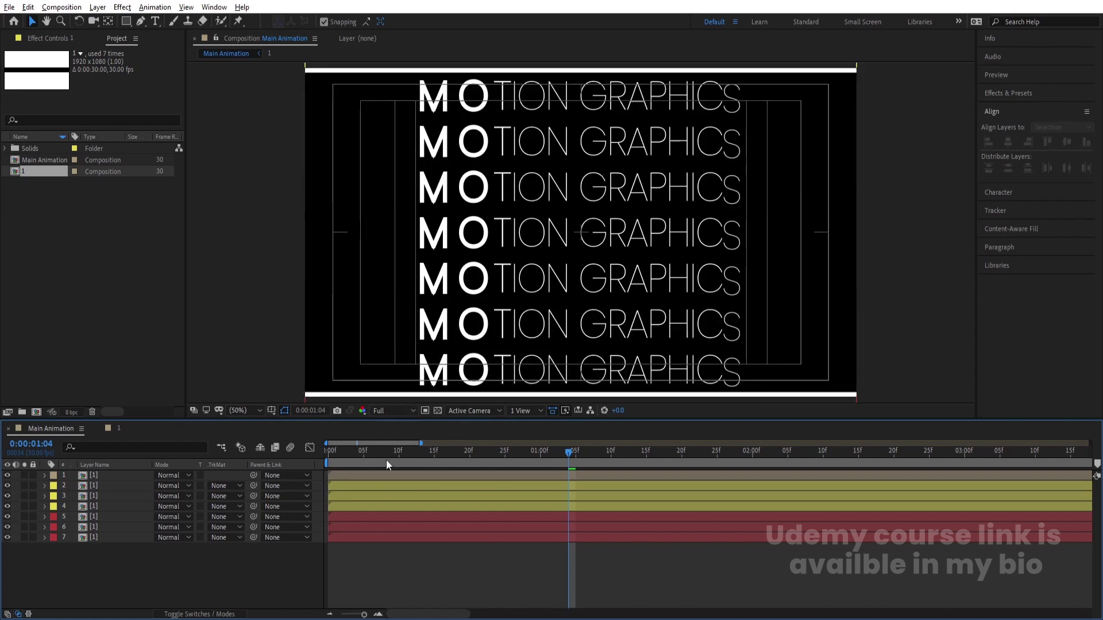
Make the innermost yellow and red bars, layers 2 and 5, start at 0:00:00:05.
key(Home)
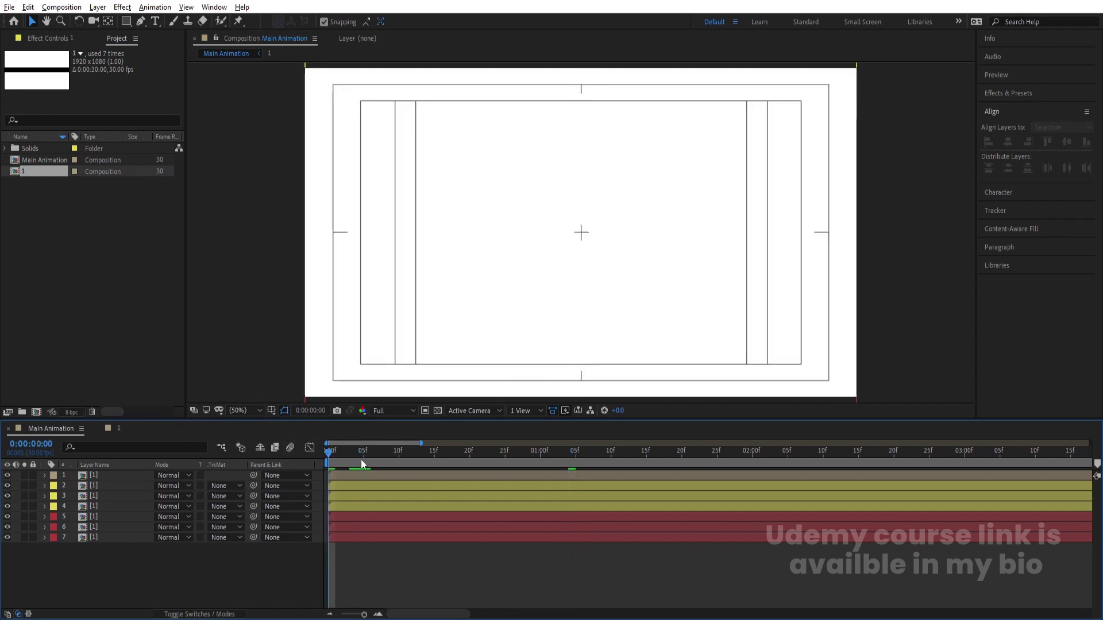
key(=)
key(=)
key(=)
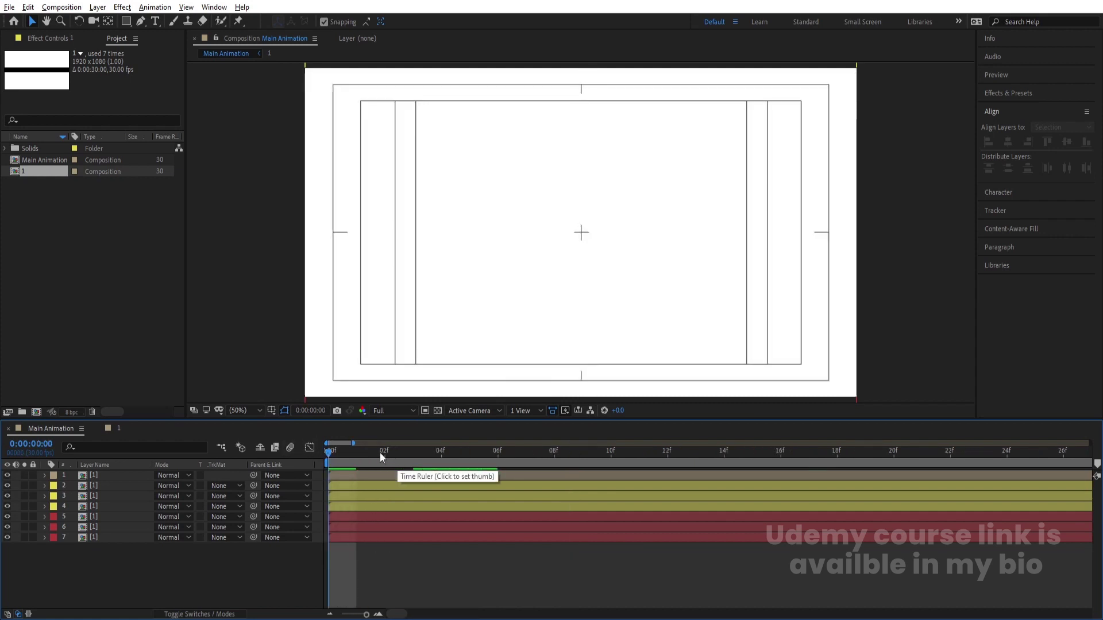
key(-)
key(-)
key(-)
click(397, 455)
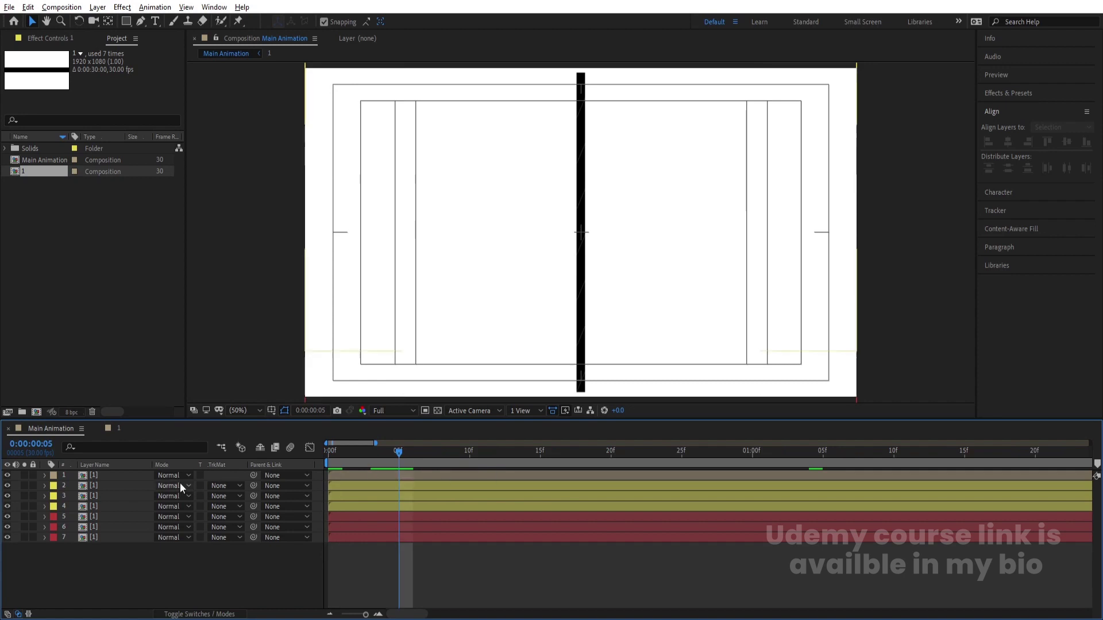
click(125, 484)
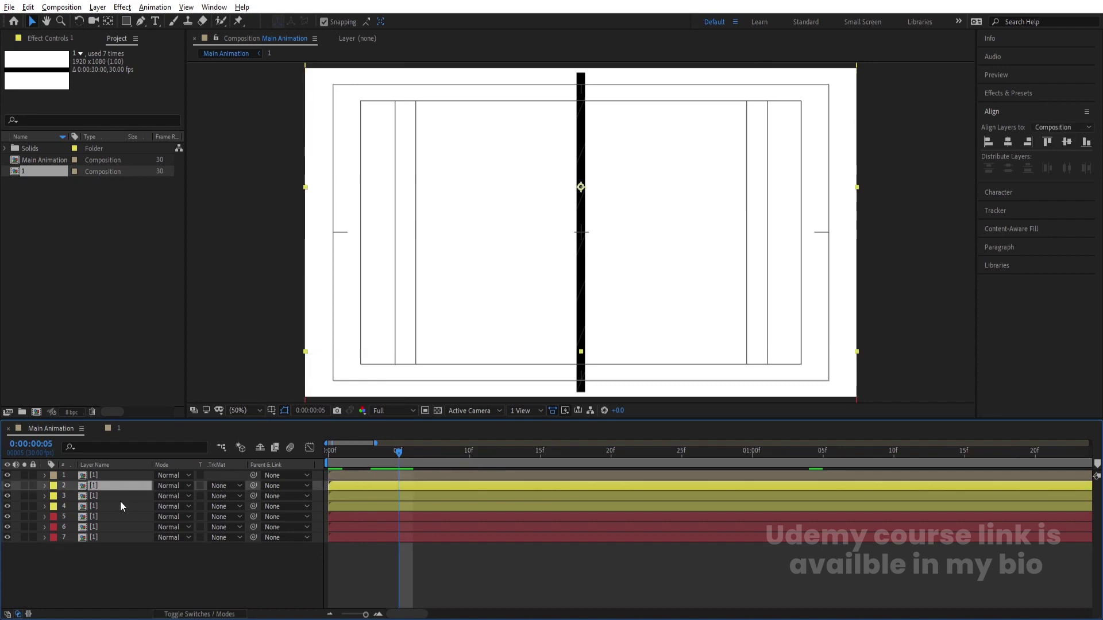
ctrl+click(108, 517)
key(alt+bracketleft)
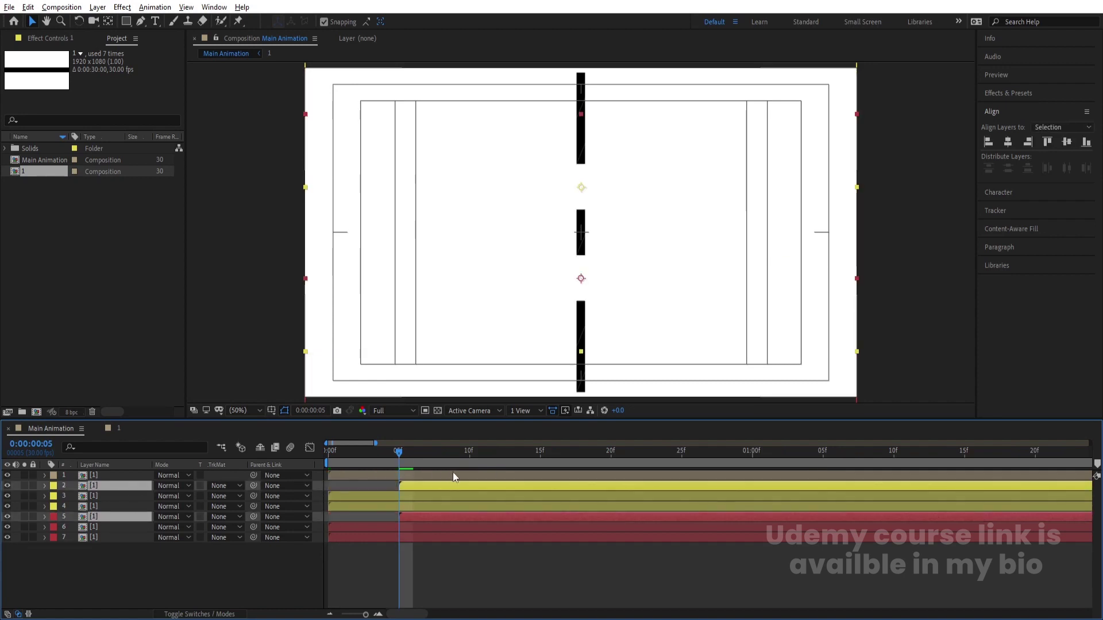
Make the middle yellow and red bars, layers 3 and 6, start at 0:00:00:10.
click(468, 454)
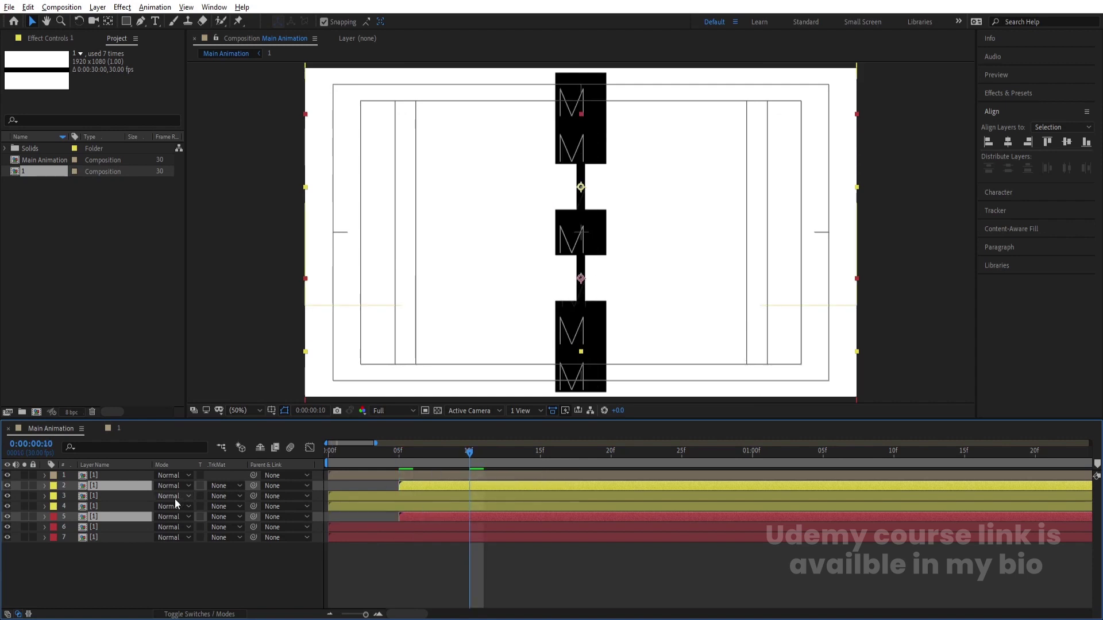
click(125, 496)
ctrl+click(103, 527)
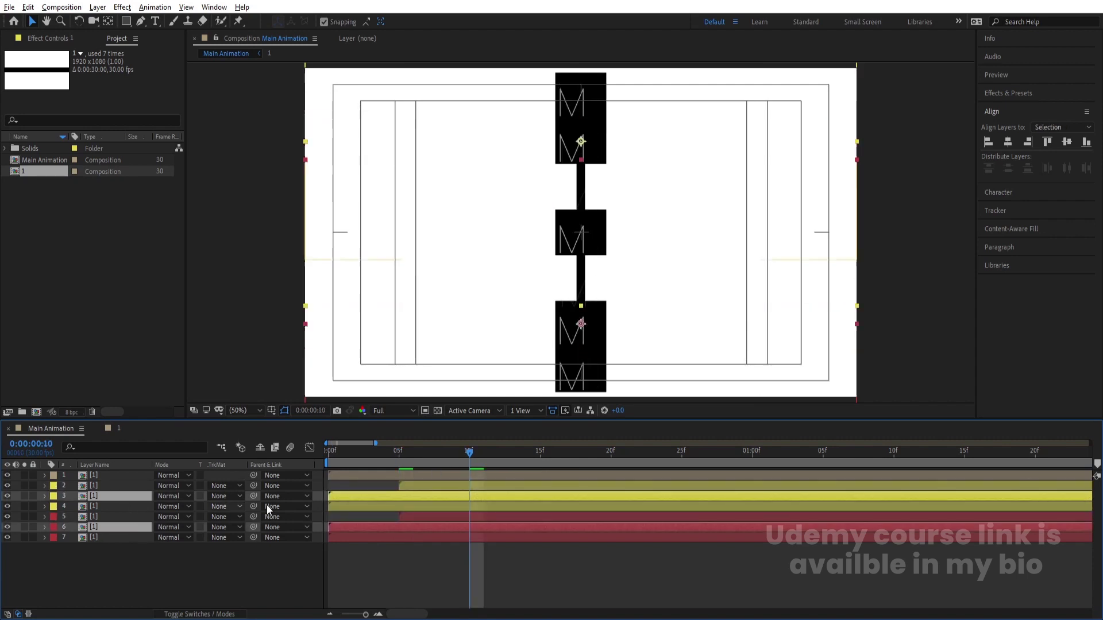
key(alt+bracketleft)
Make the outermost bars, layers 4 and 7, start at 0:00:00:15 and preview the staggered opening.
click(539, 456)
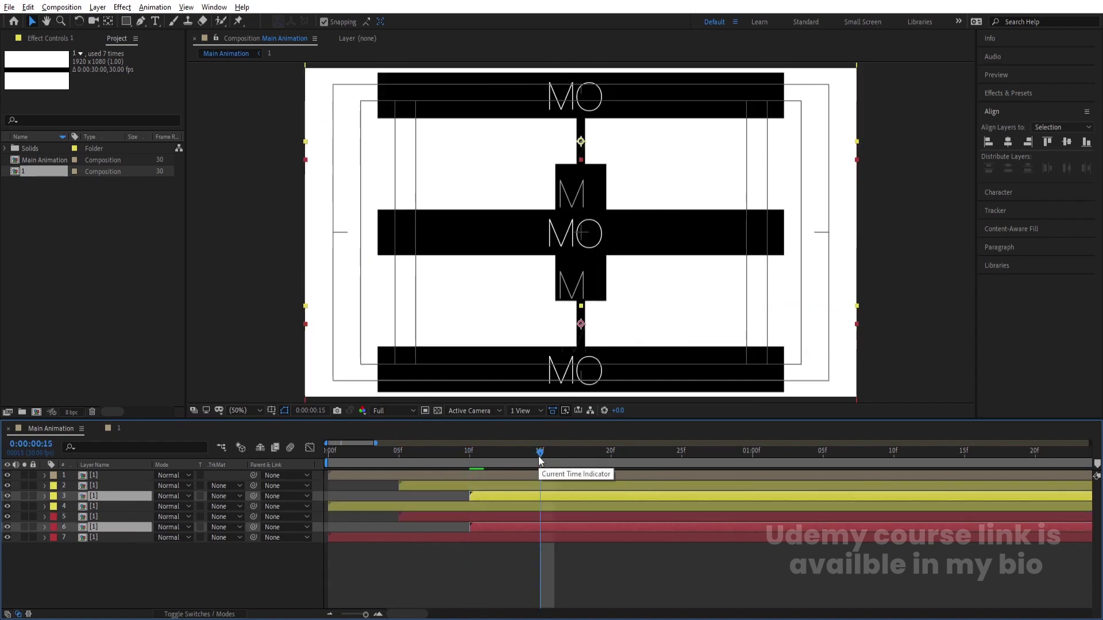
click(106, 506)
ctrl+click(104, 537)
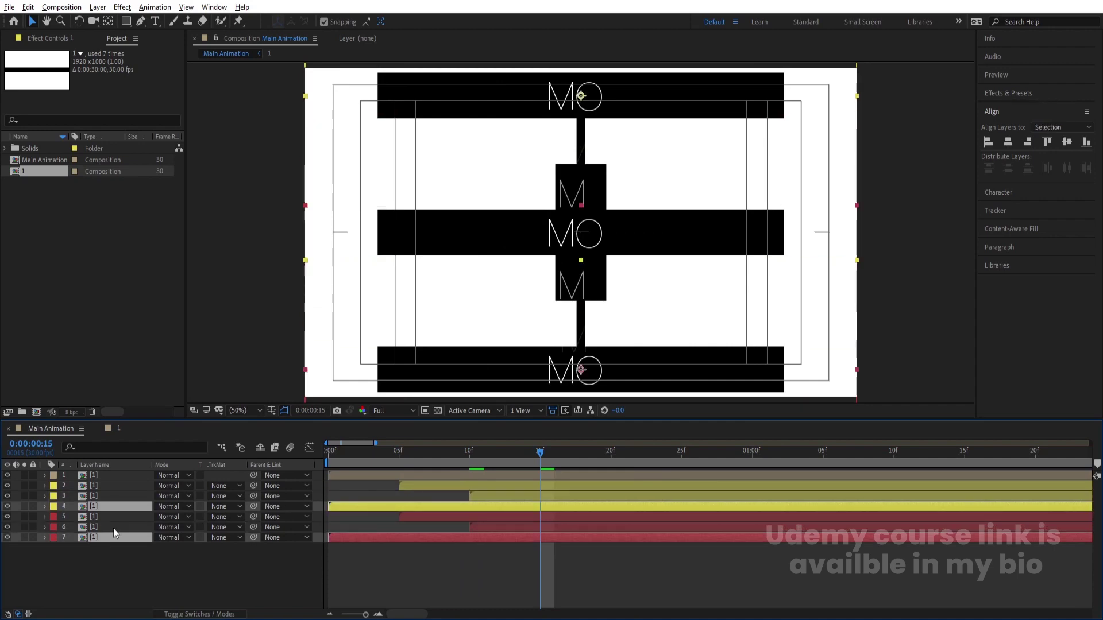
key(alt+bracketleft)
key(space)
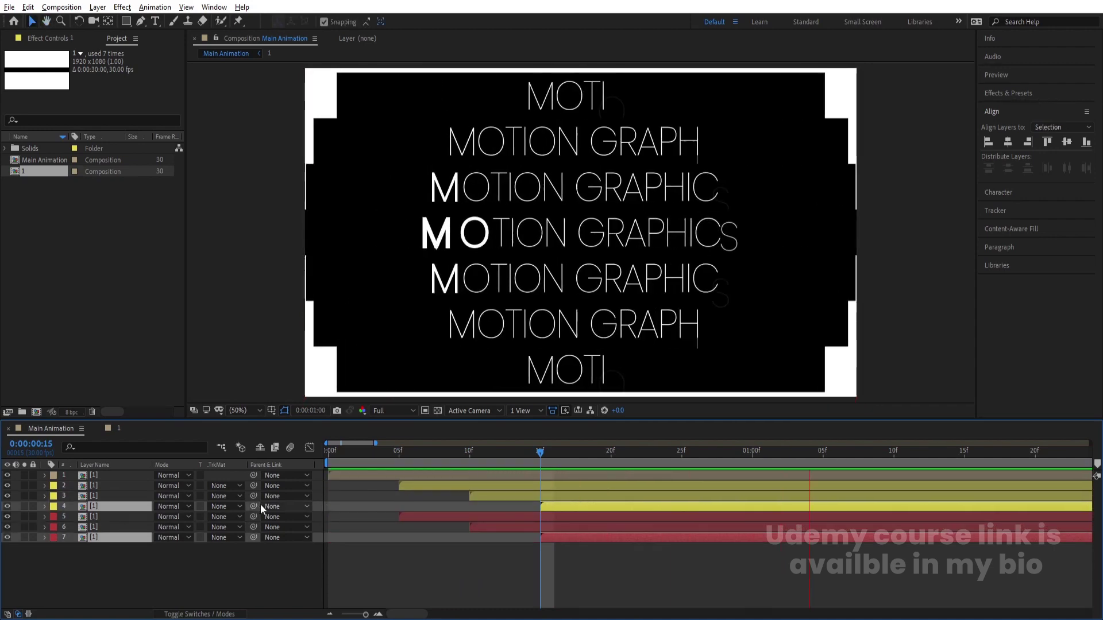
key(space)
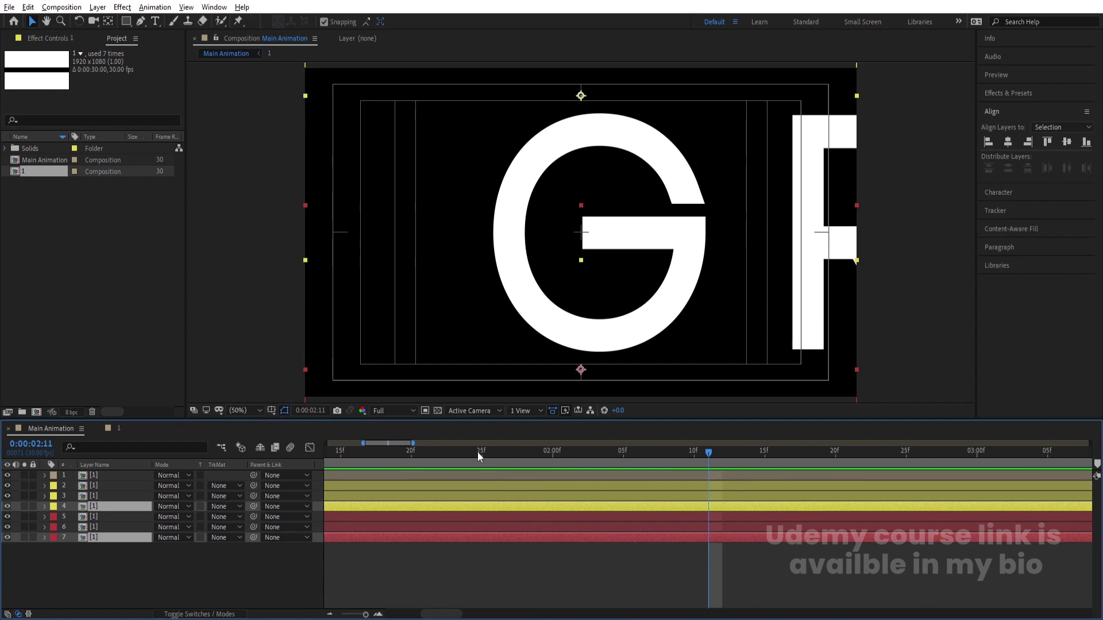
Trim the start of all seven layers to 0:00:00:15.
key(minus)
key(minus)
key(minus)
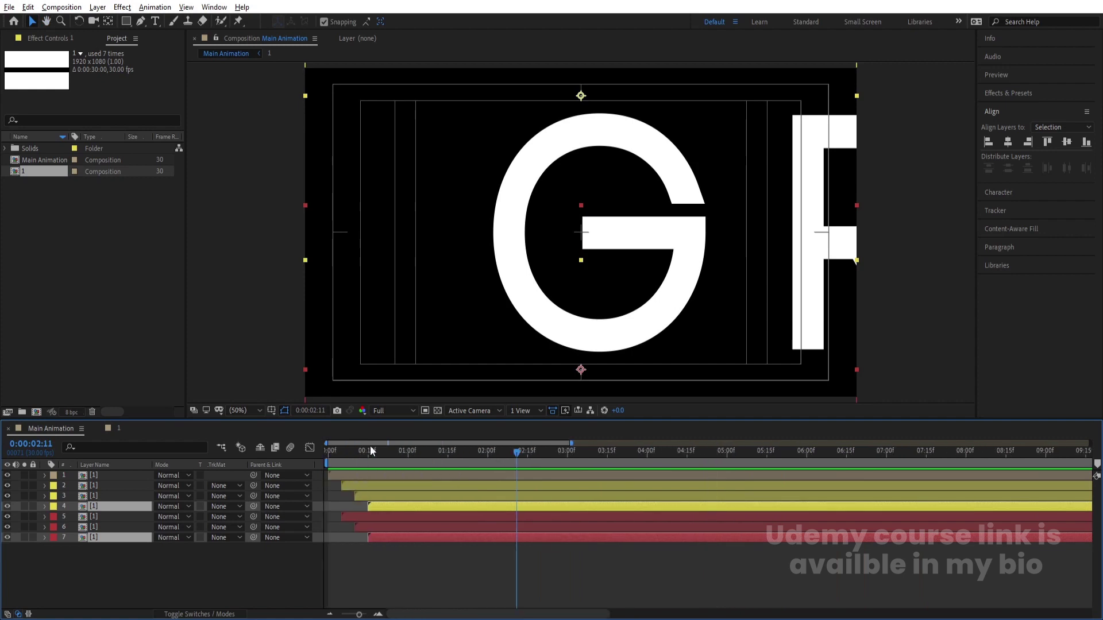
click(369, 446)
click(371, 552)
key(ctrl+a)
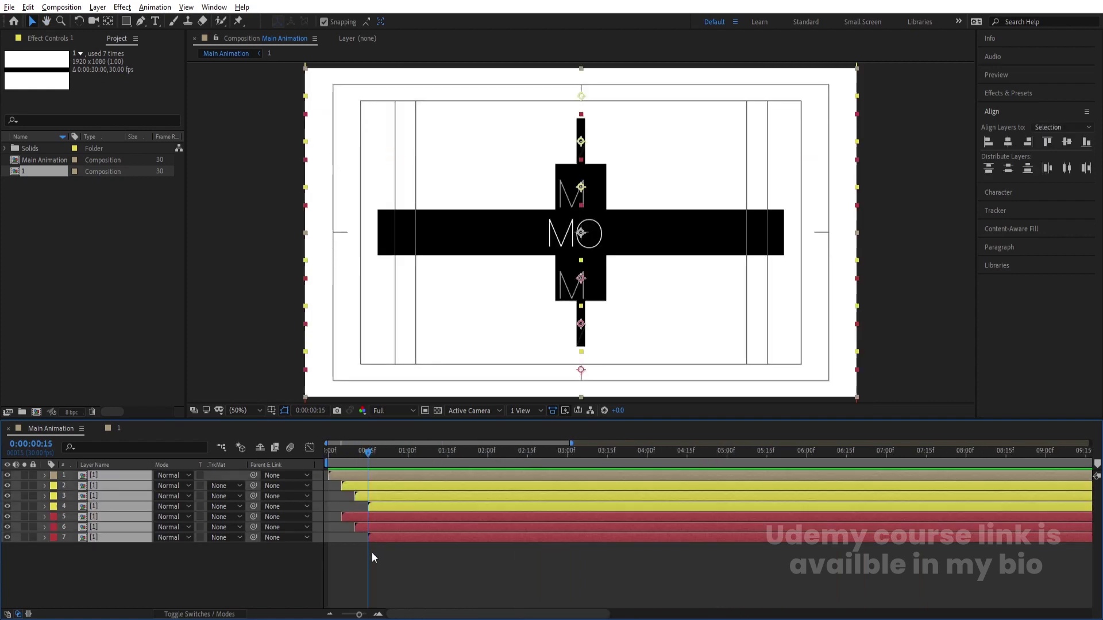
key(alt+bracketleft)
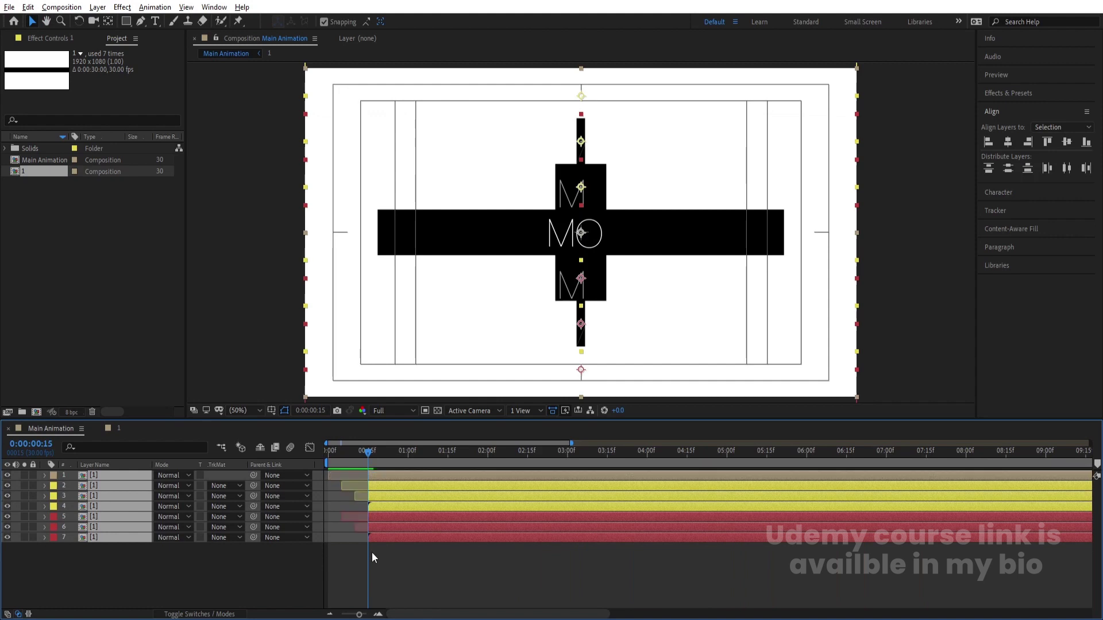
Shift all seven trimmed layers so they begin at 0:00:00:00.
key(Home)
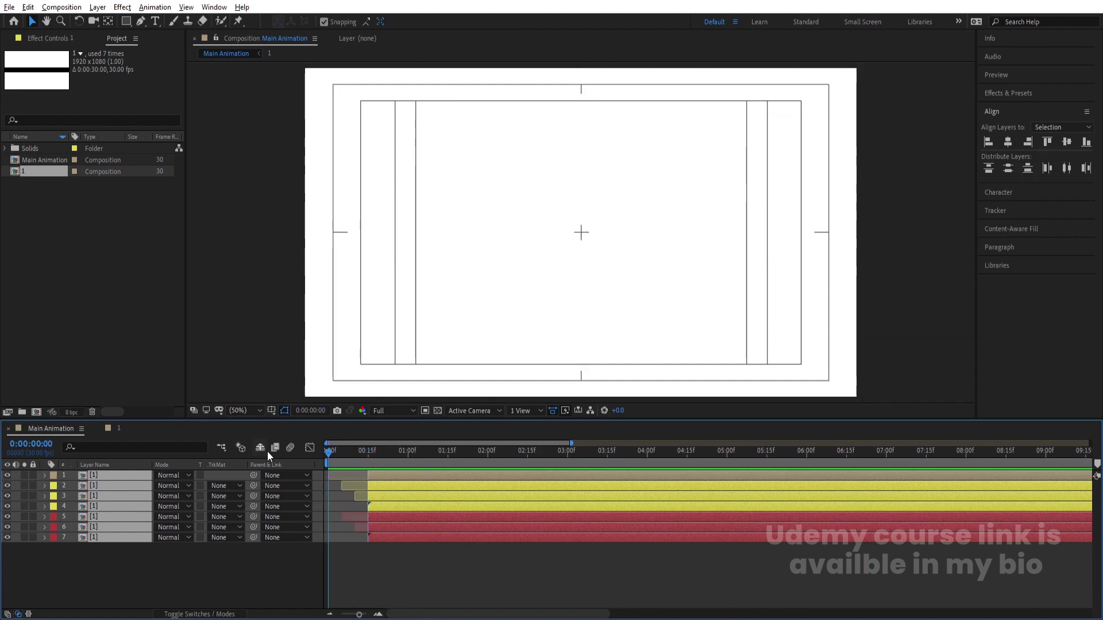
key(bracketleft)
key(minus)
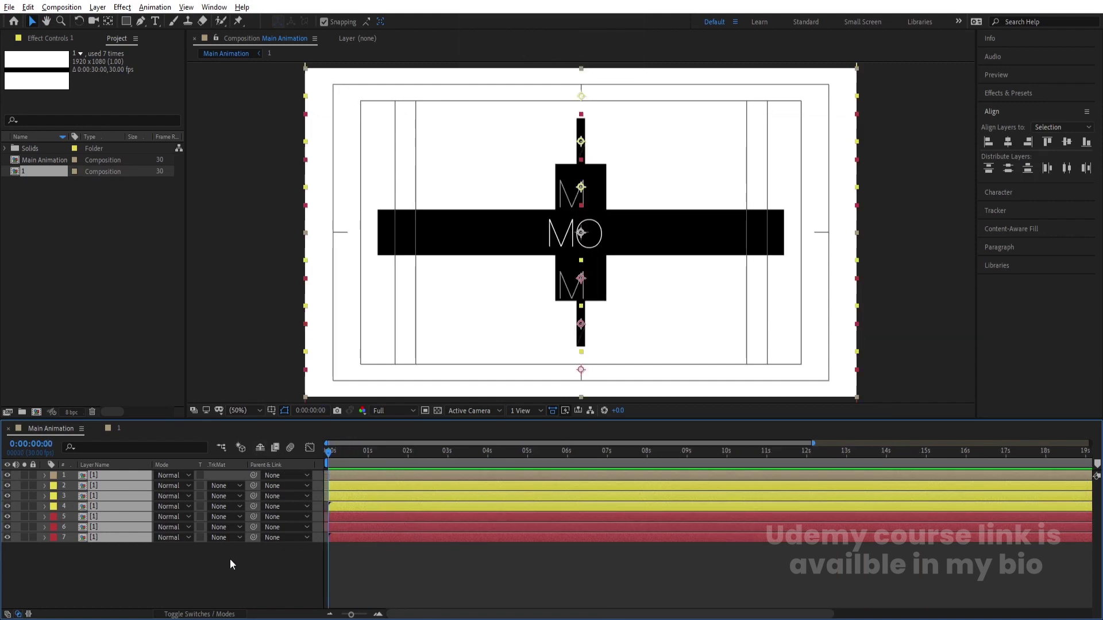
Pre-compose all seven layers into a new composition named Text Animation.
drag(172, 575, 85, 481)
key(ctrl+shift+c)
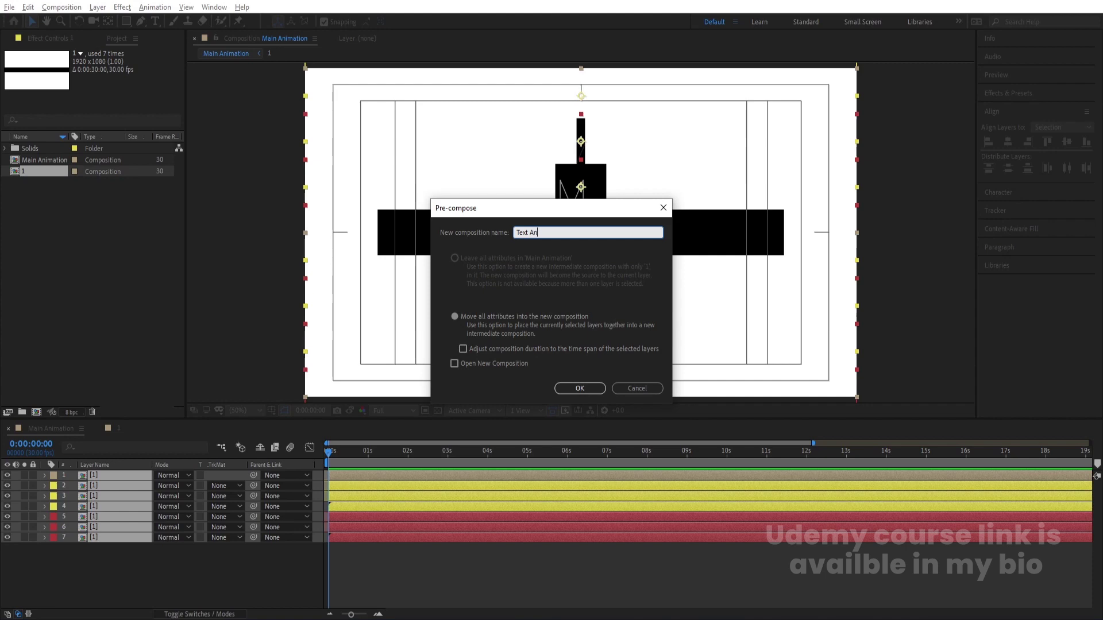
key(Return)
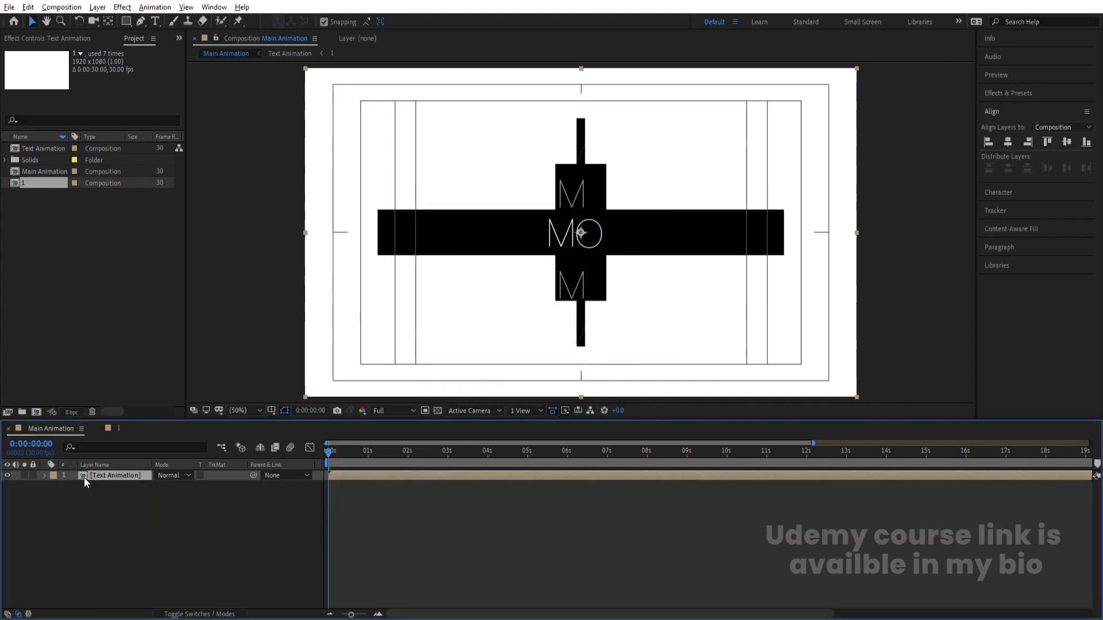
Preview the Text Animation layer from the beginning of the composition.
key(space)
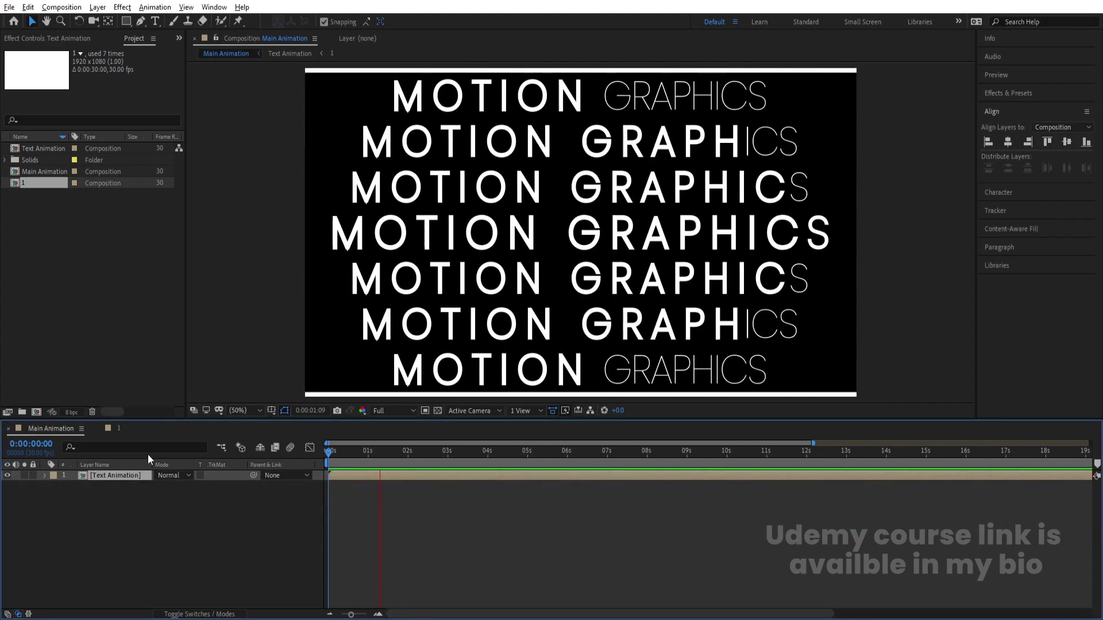
key(space)
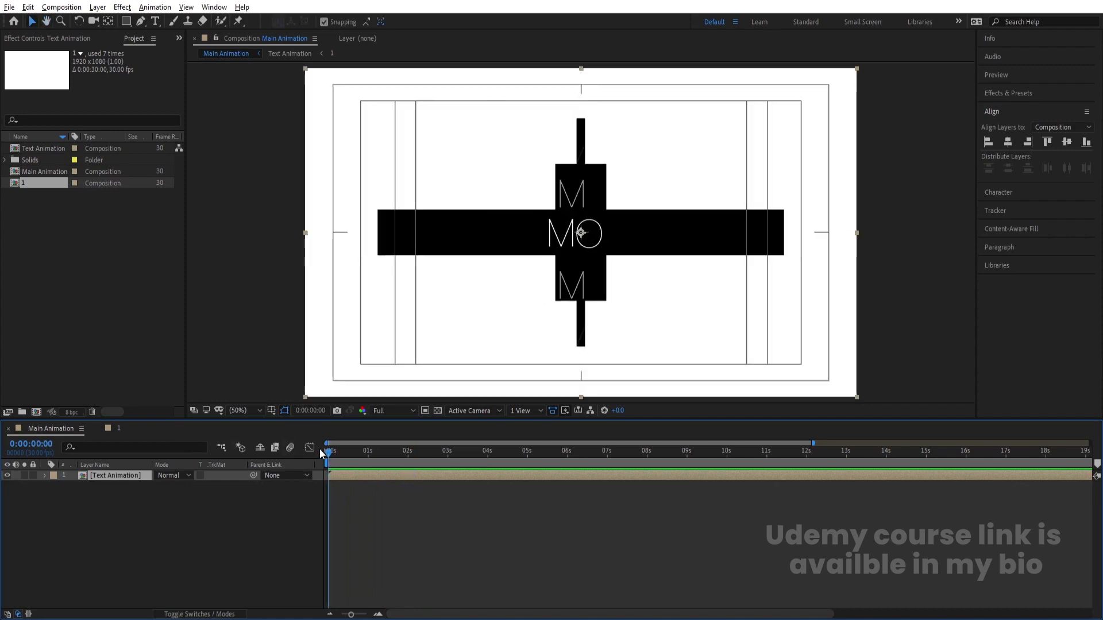
key(equal)
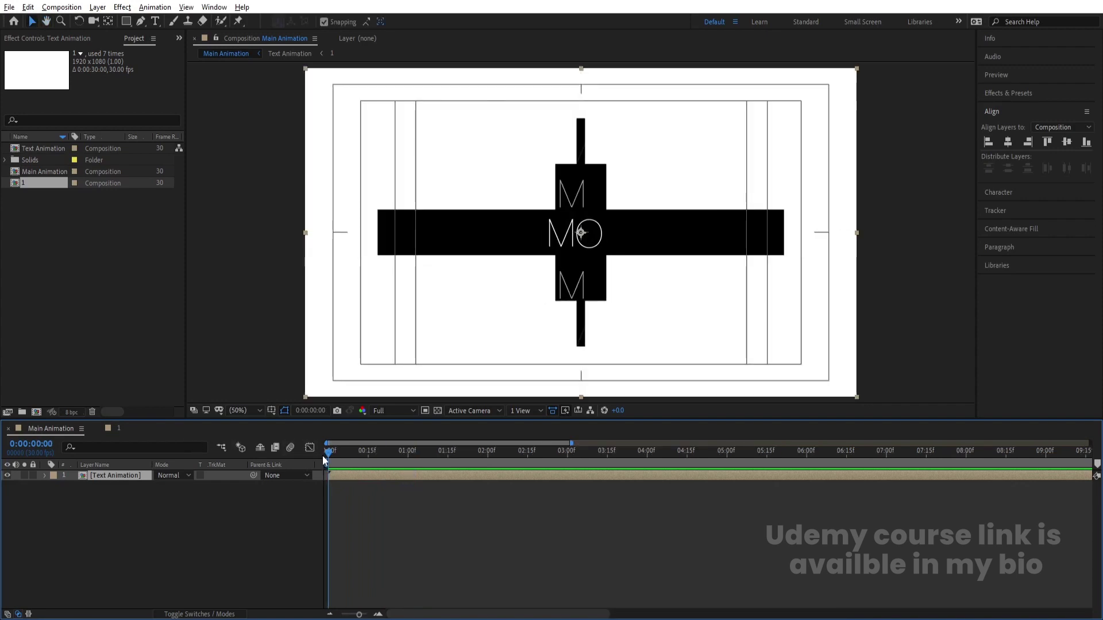
Duplicate the Text Animation layer, start the copy at 0:00:01:00, and preview the overlap.
click(409, 457)
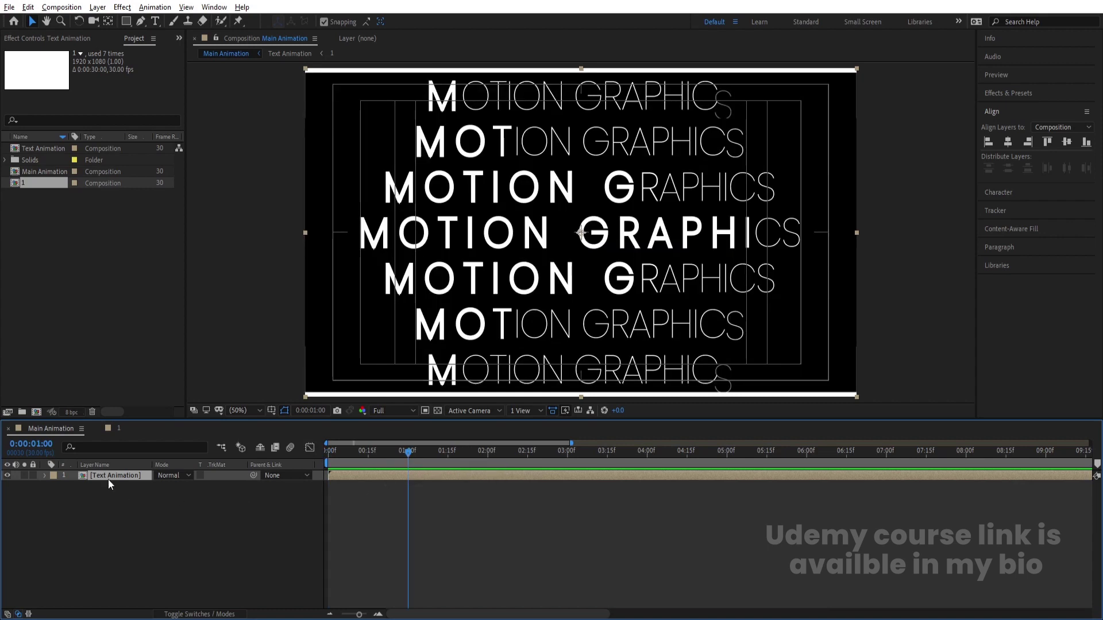
key(ctrl+d)
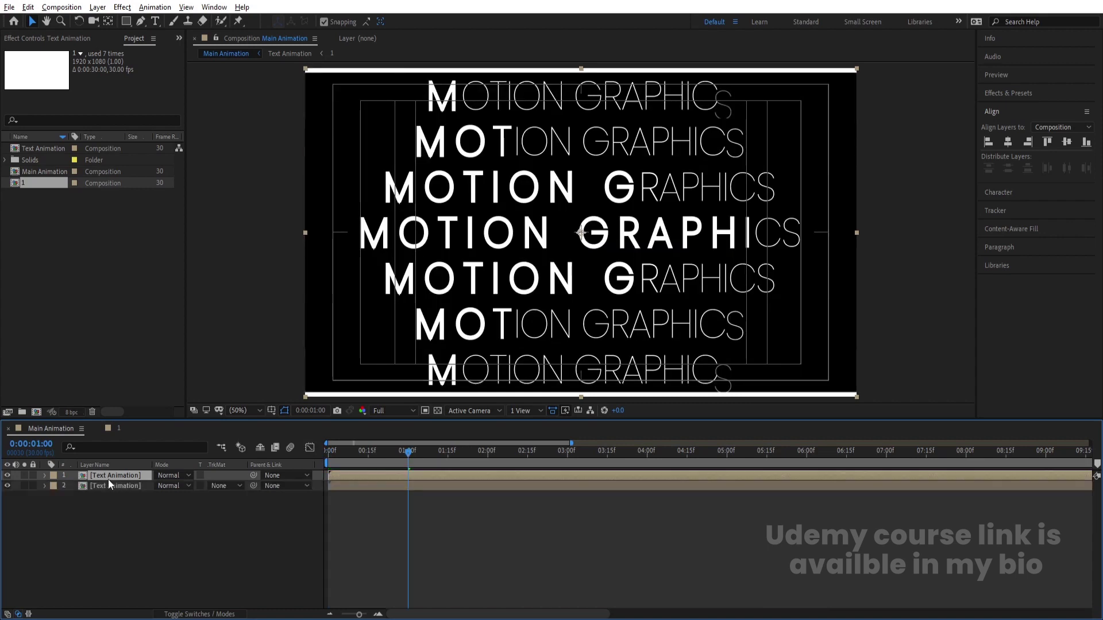
key(bracketleft)
key(space)
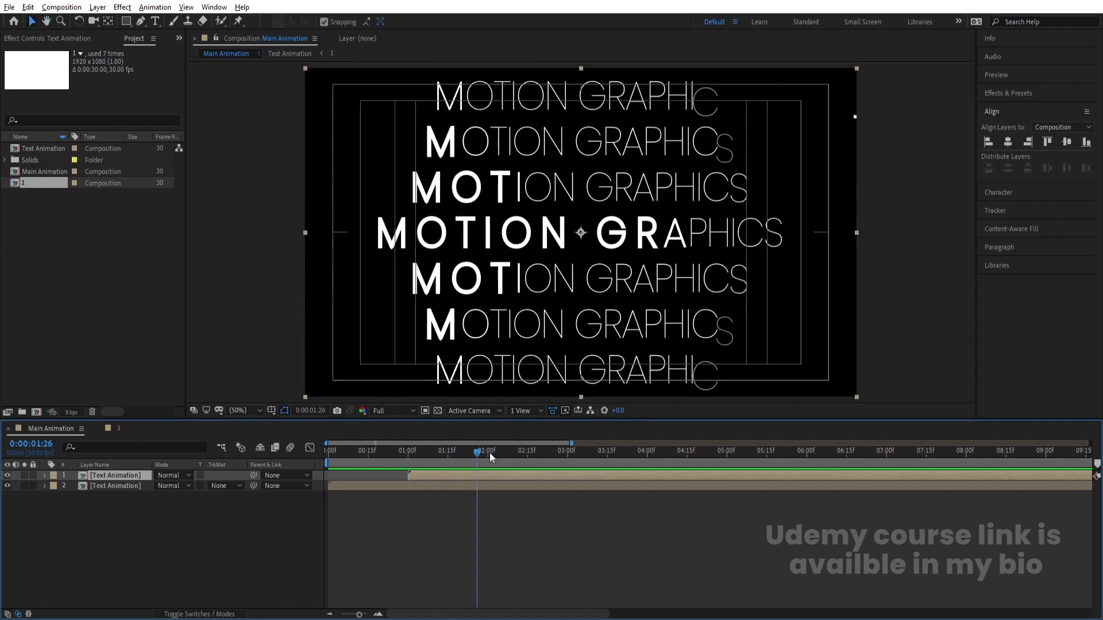
Duplicate the upper Text Animation layer again, start this third copy at 0:00:02:00, and preview the sequence.
click(488, 454)
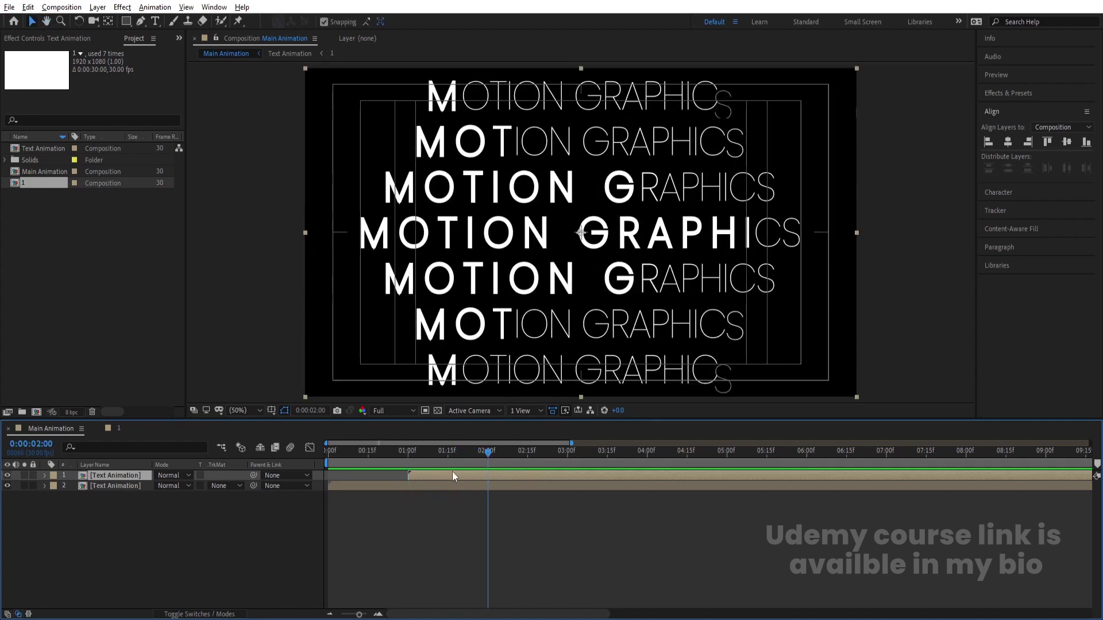
key(ctrl+d)
key(bracketleft)
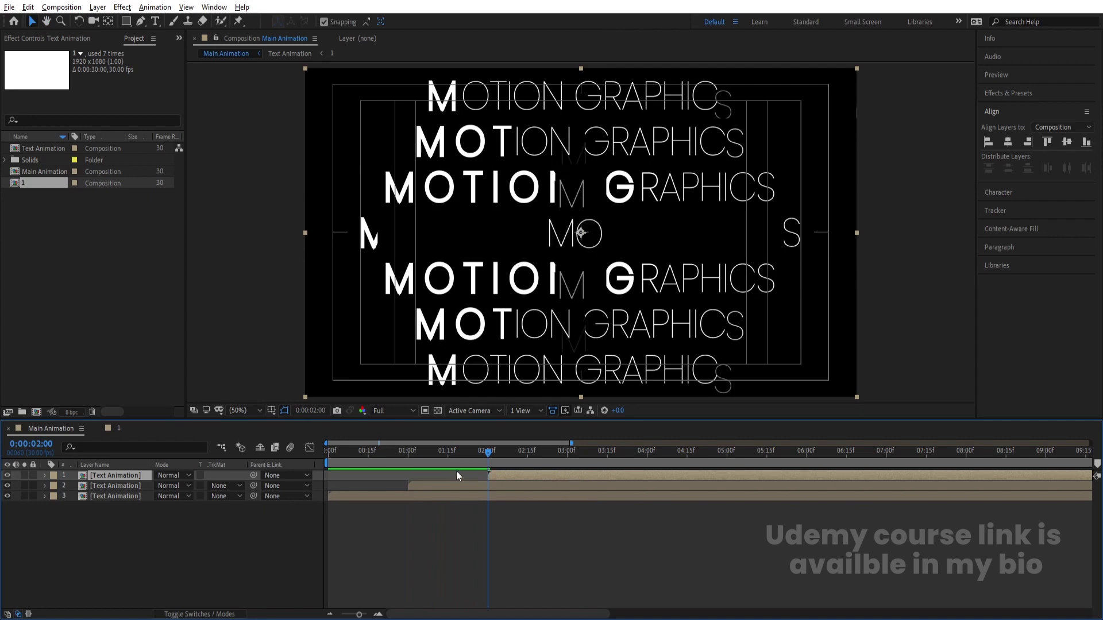
key(space)
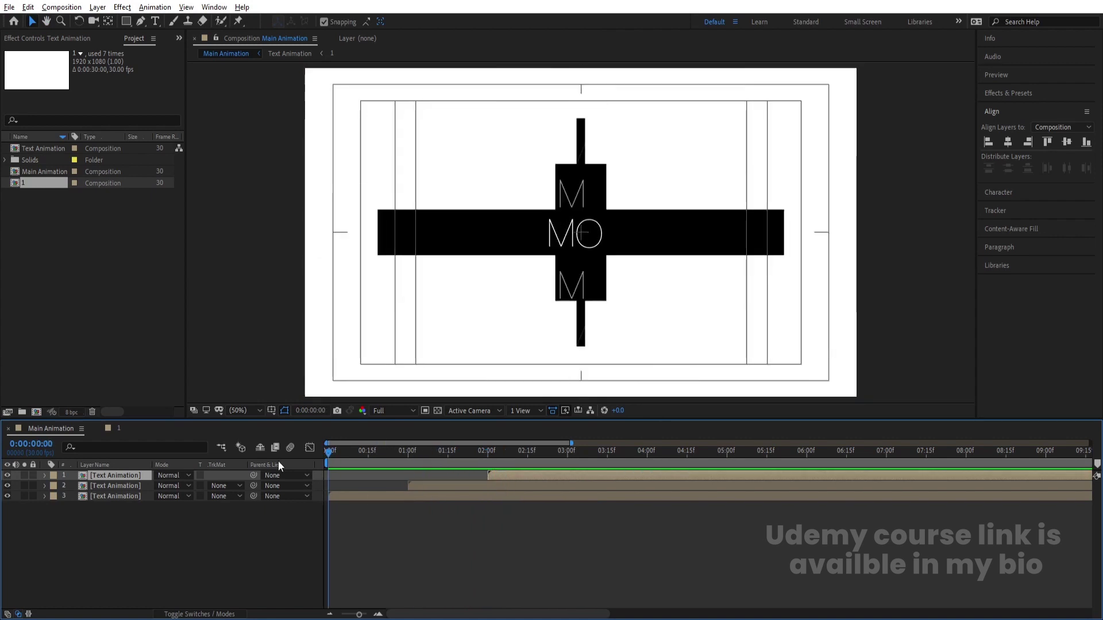
key(space)
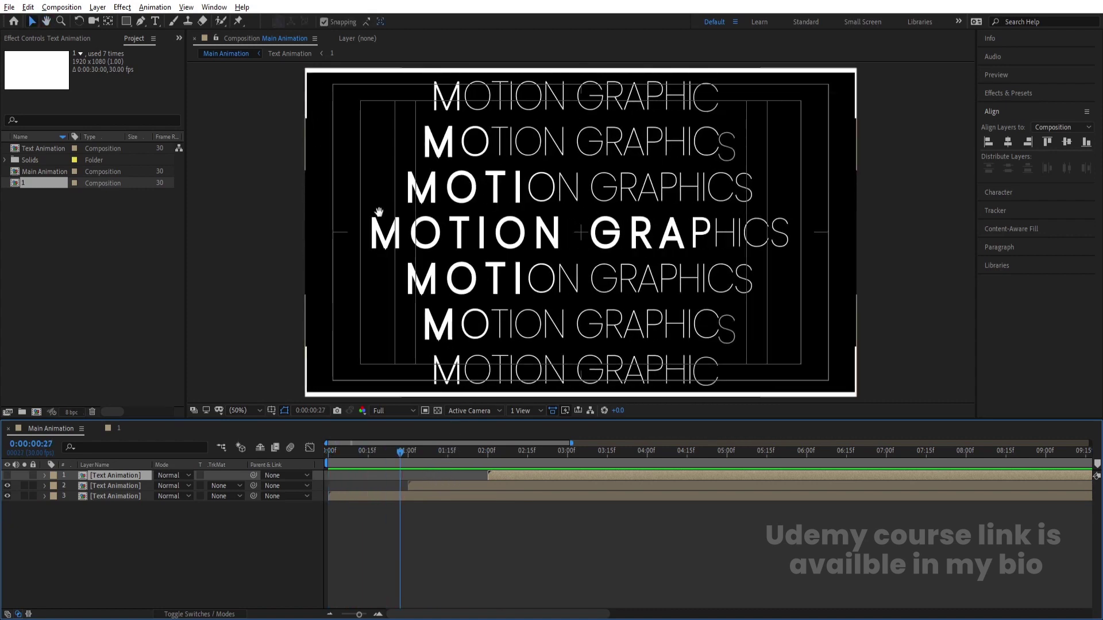
Move the middle Text Animation layer to start at about 0:00:02:09 and delete the topmost copy.
click(418, 450)
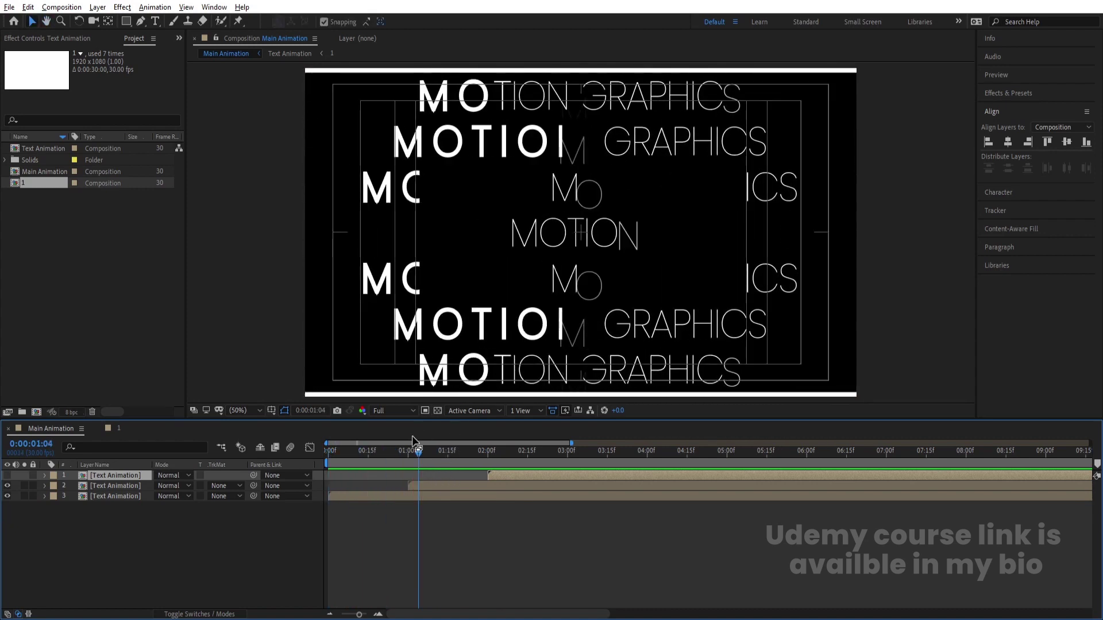
double_click(418, 489)
click(53, 431)
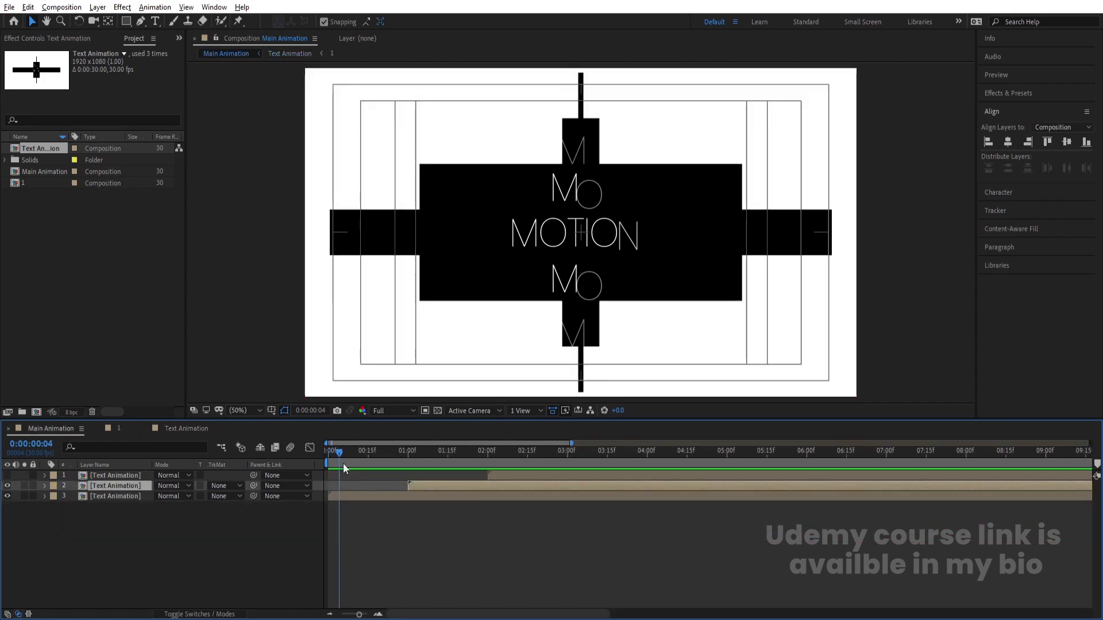
drag(429, 484, 522, 485)
click(508, 475)
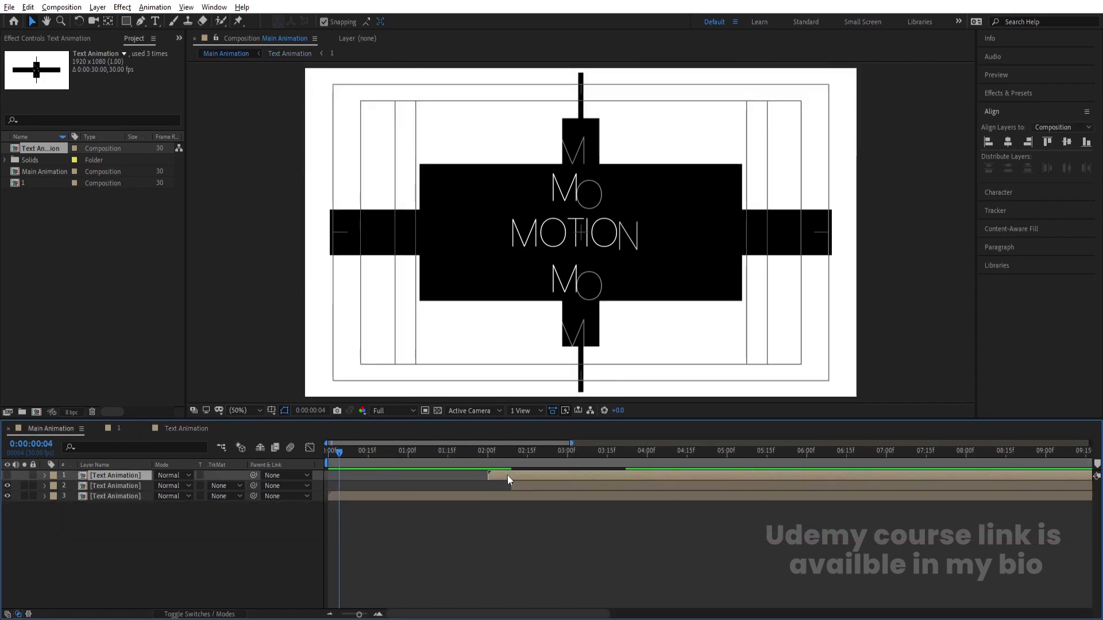
key(Delete)
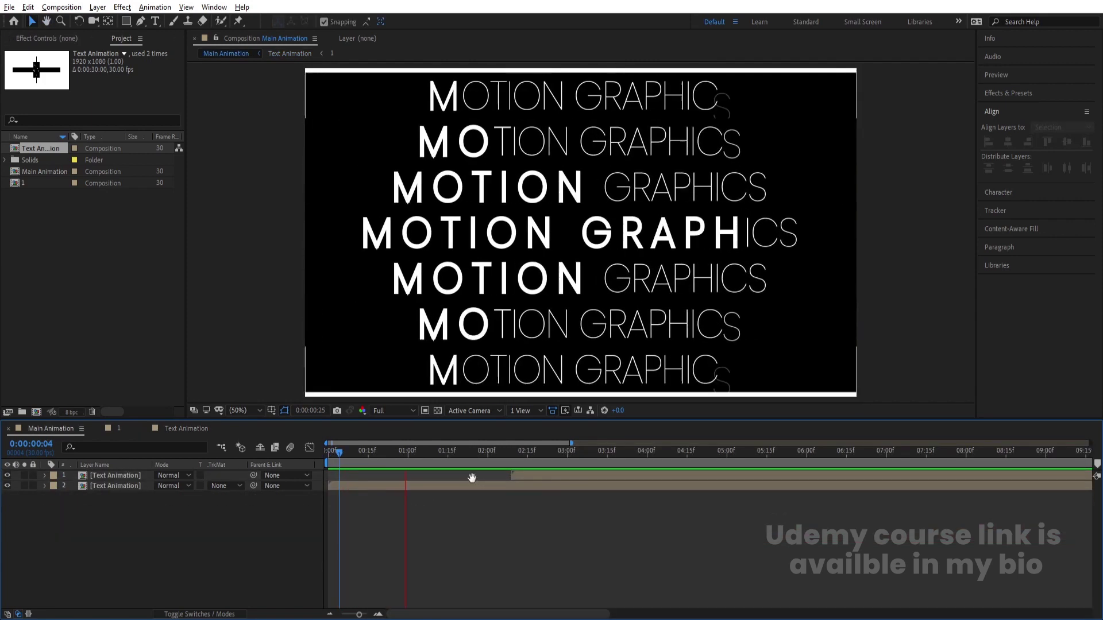
Start the upper Text Animation layer at 0:00:01:15.
drag(444, 454, 449, 455)
click(522, 474)
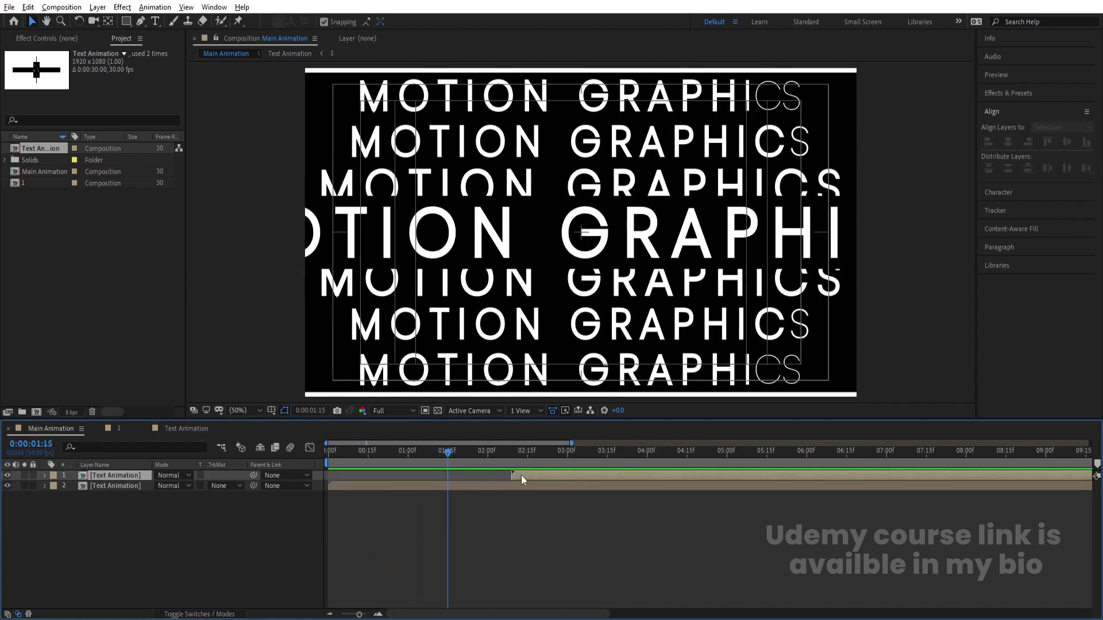
key([)
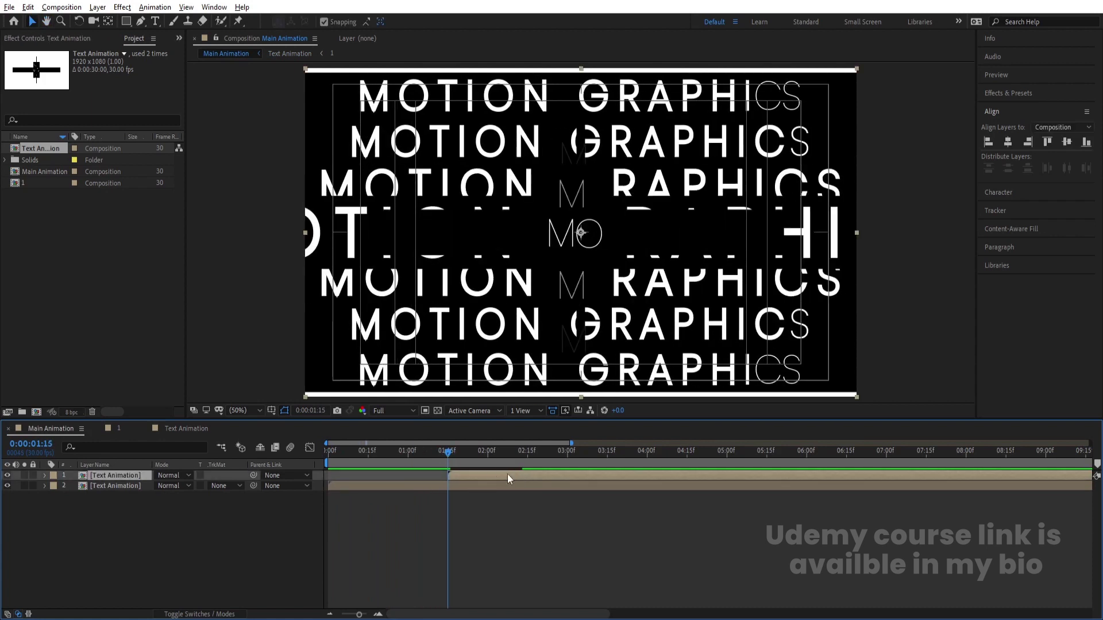
Inside the Text Animation composition, extend the trimmed starts of all seven layers and shift the staggered stack to begin at 0:00:00:00.
double_click(453, 474)
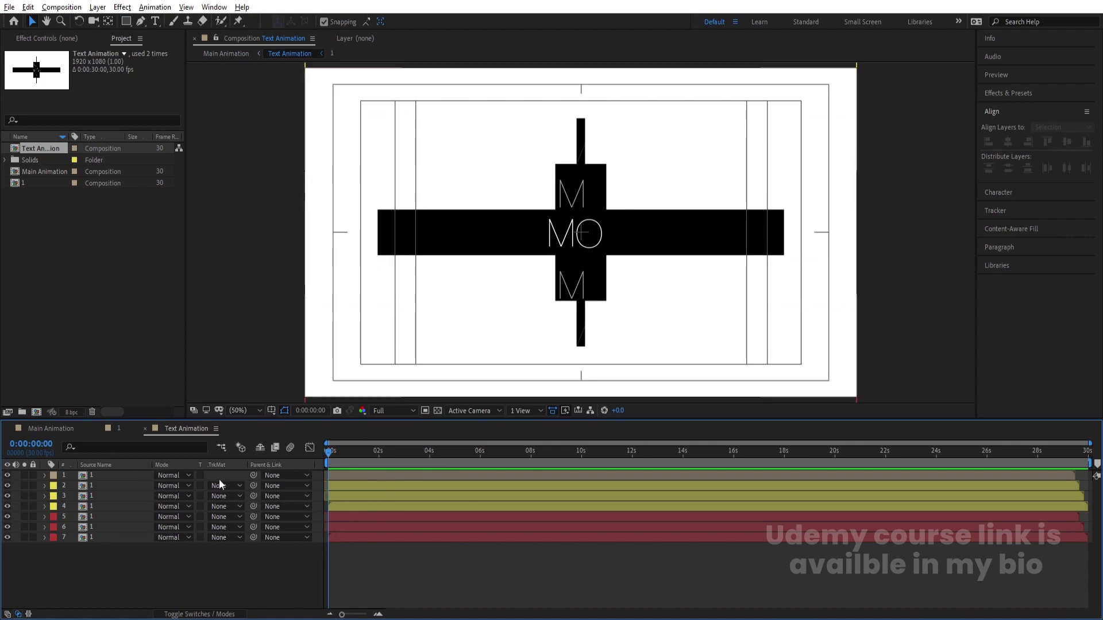
key(ctrl+a)
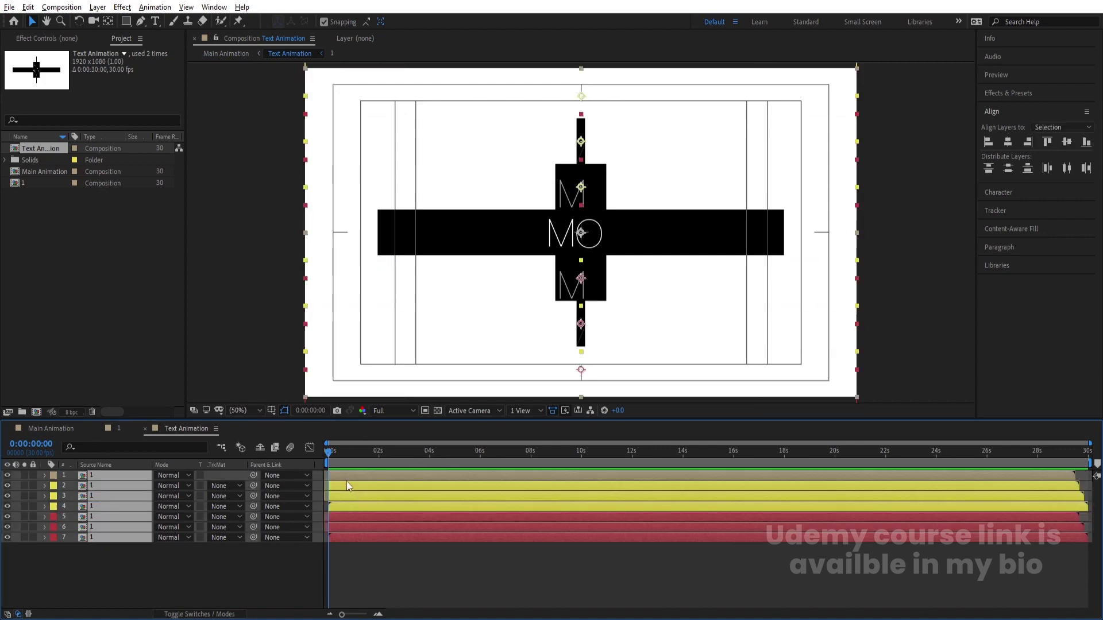
drag(346, 482, 425, 484)
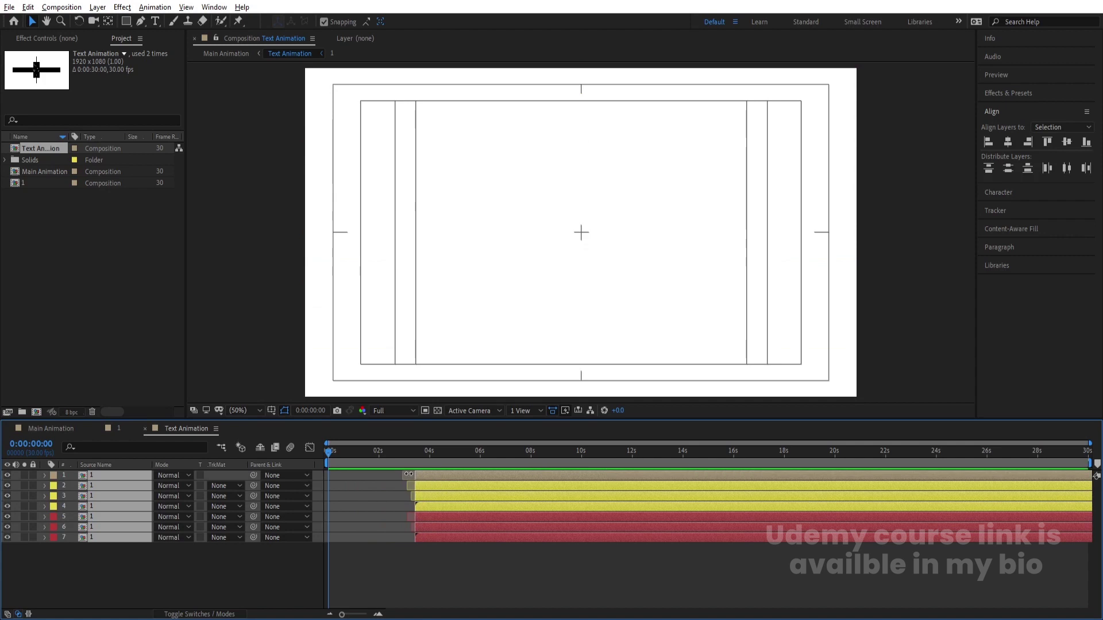
key(=)
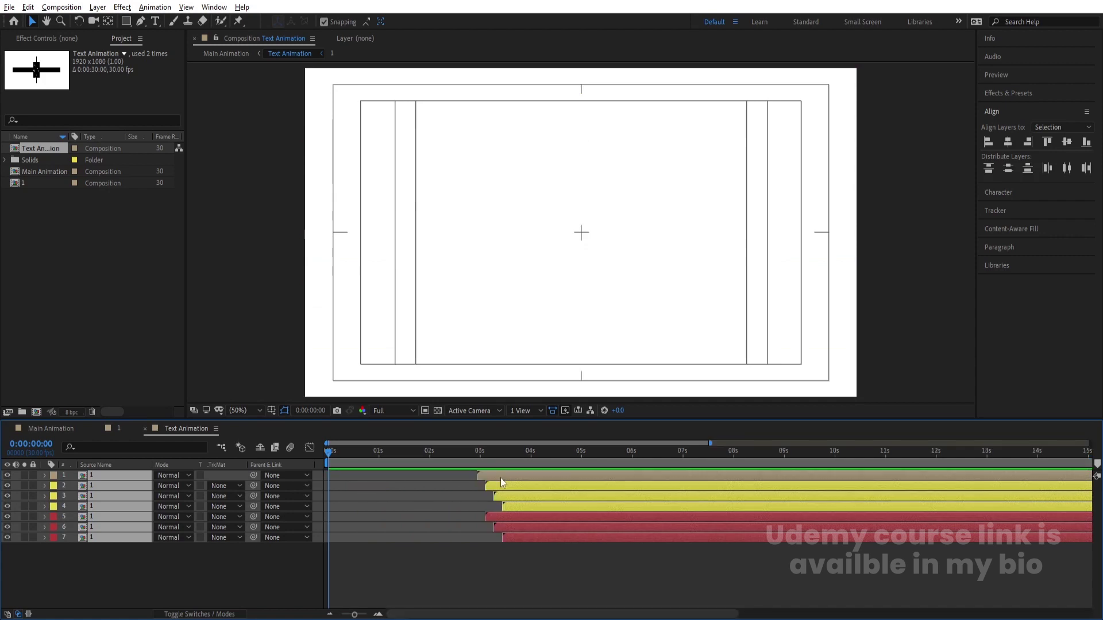
drag(501, 478, 351, 482)
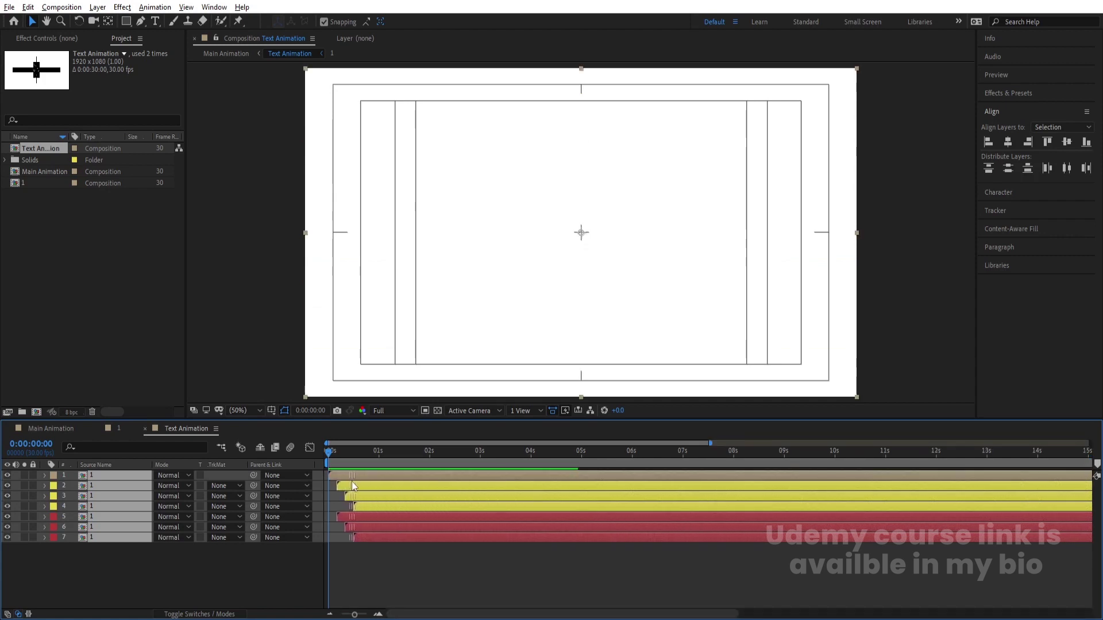
In Main Animation, move the upper Text Animation layer to start at 0:00:02:00 and preview the transition.
click(52, 429)
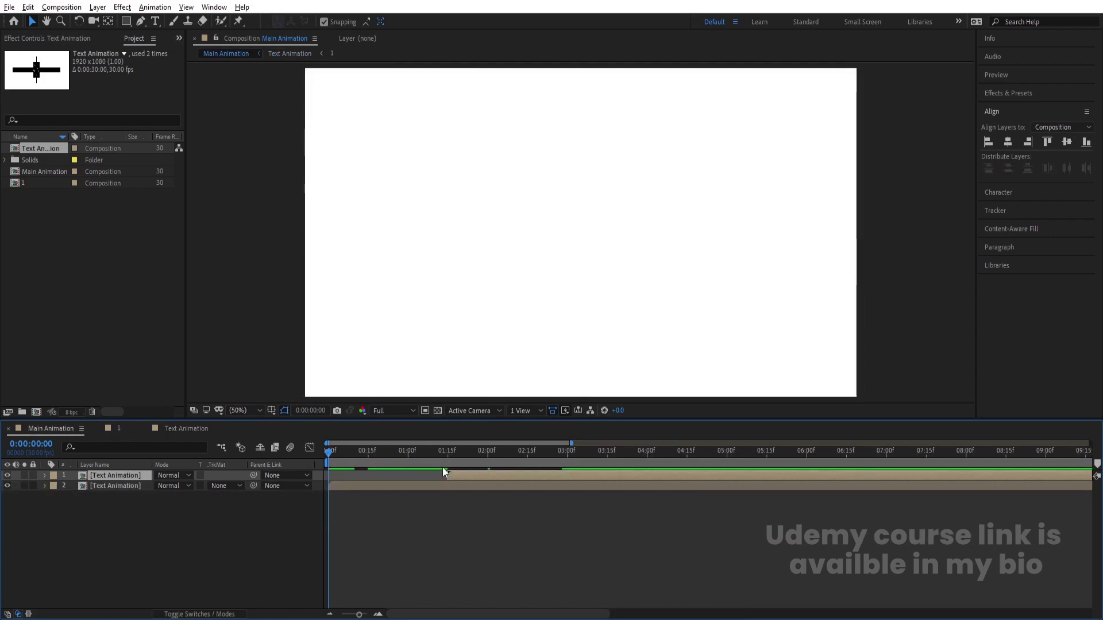
key(space)
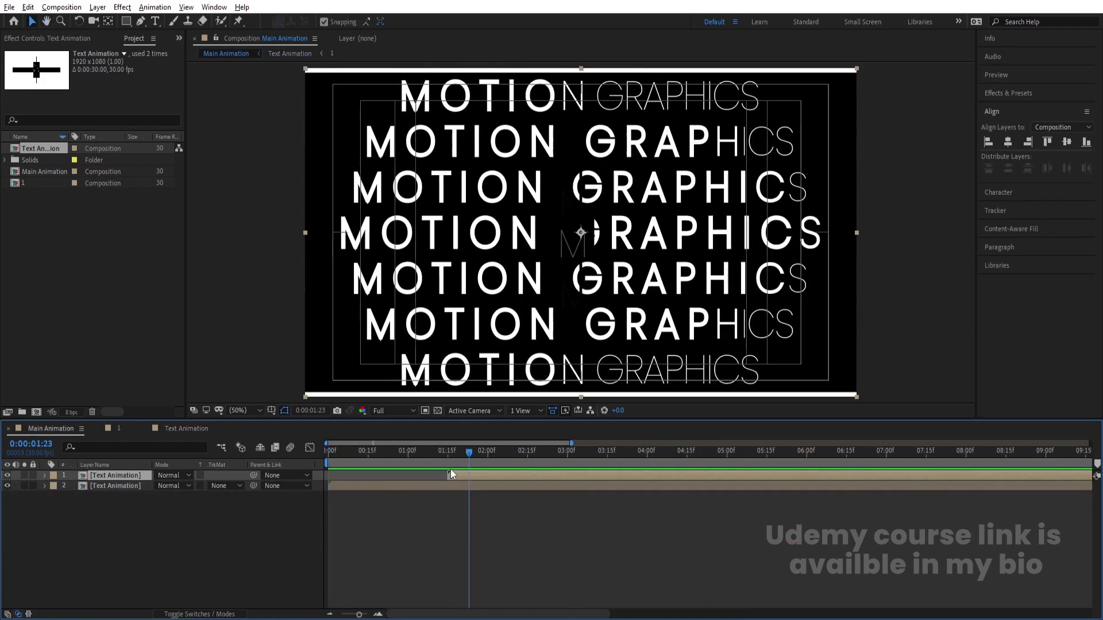
drag(464, 476, 505, 473)
key(space)
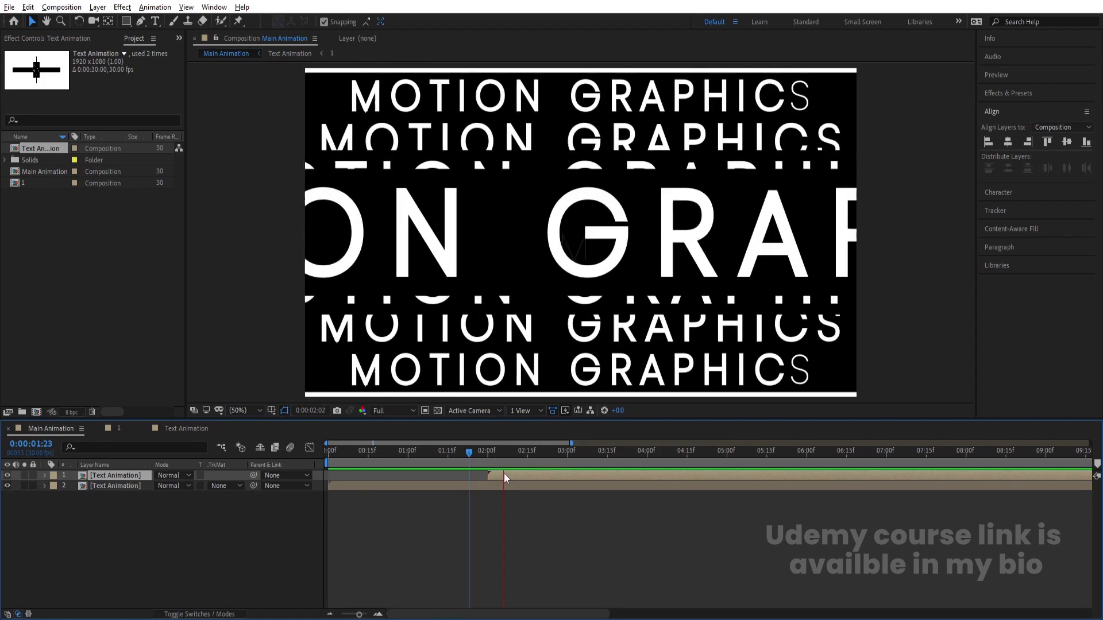
key(space)
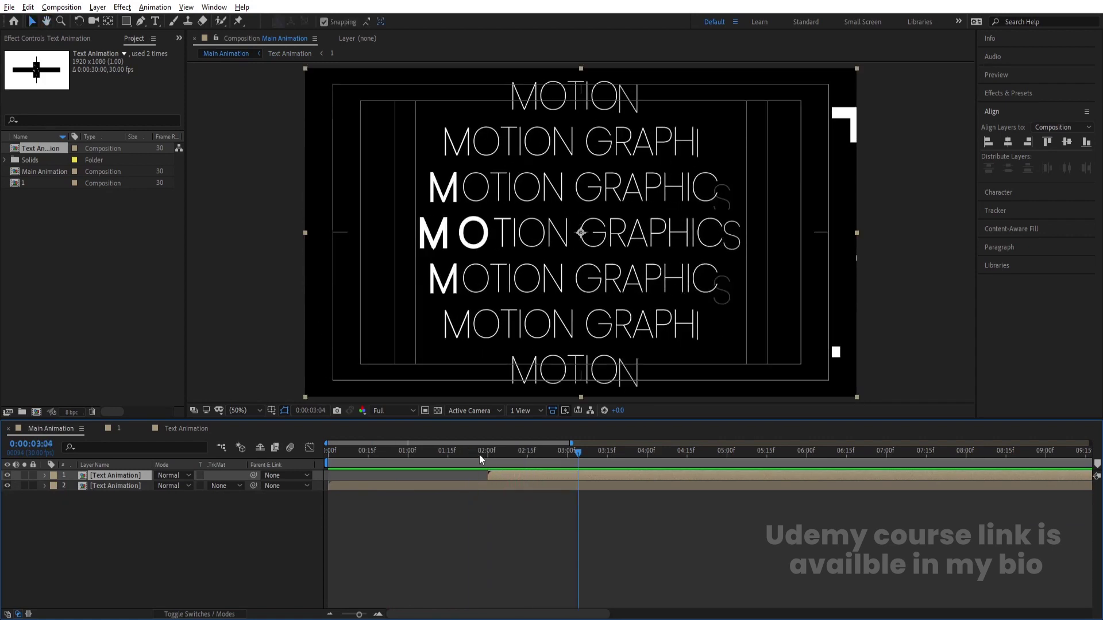
Start the upper Text Animation layer at 0:00:01:20 and preview the composition from the beginning.
click(469, 454)
key(equal)
key(Page_Up)
key(Page_Up)
key(Page_Up)
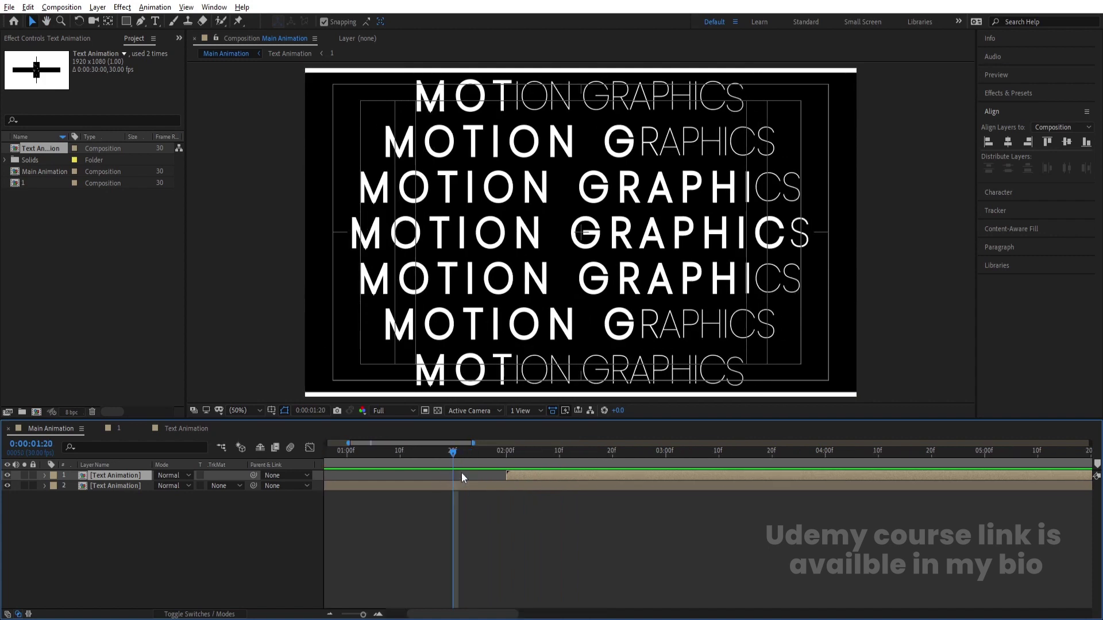
key(bracketleft)
key(minus)
key(minus)
key(minus)
key(Home)
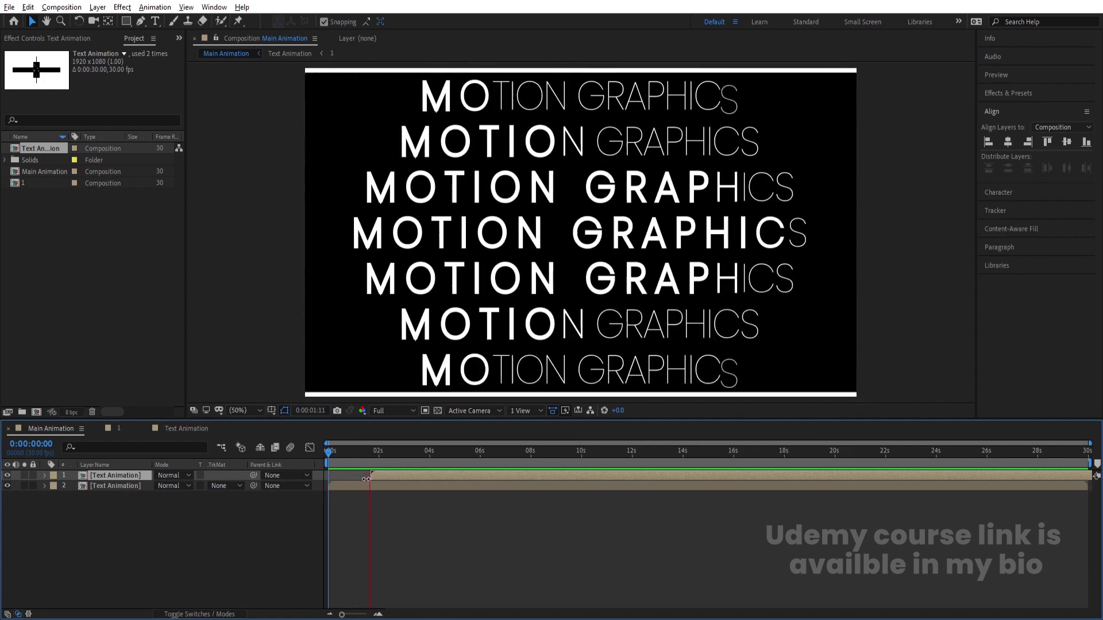
Duplicate the upper Text Animation layer and place the new copy to start at 0:00:03:10.
click(373, 454)
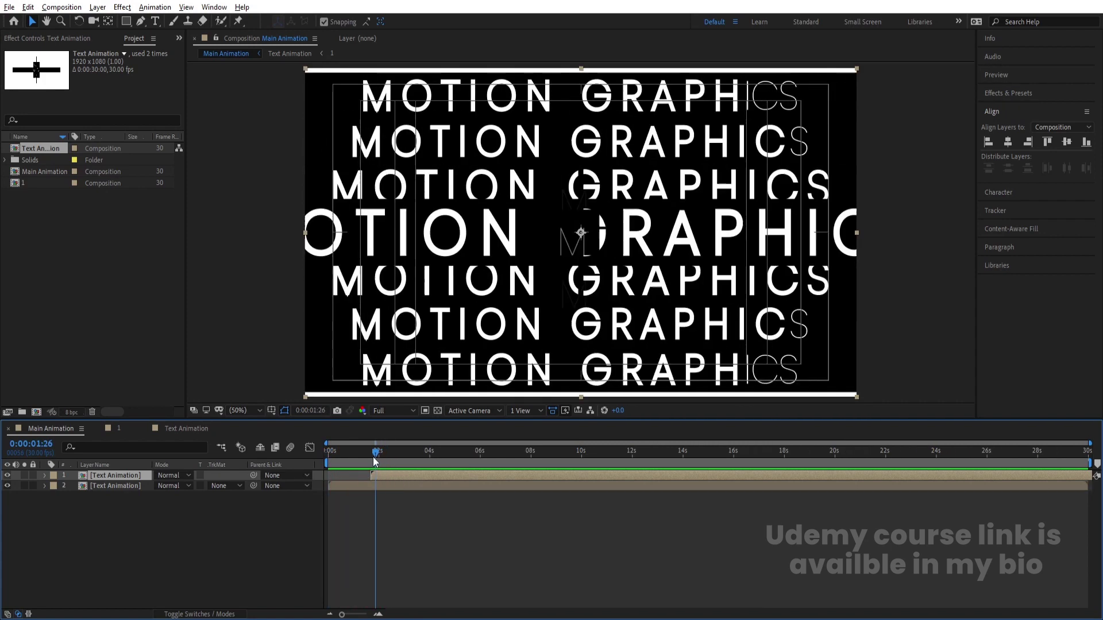
key(equal)
key(equal)
key(equal)
drag(371, 456, 496, 463)
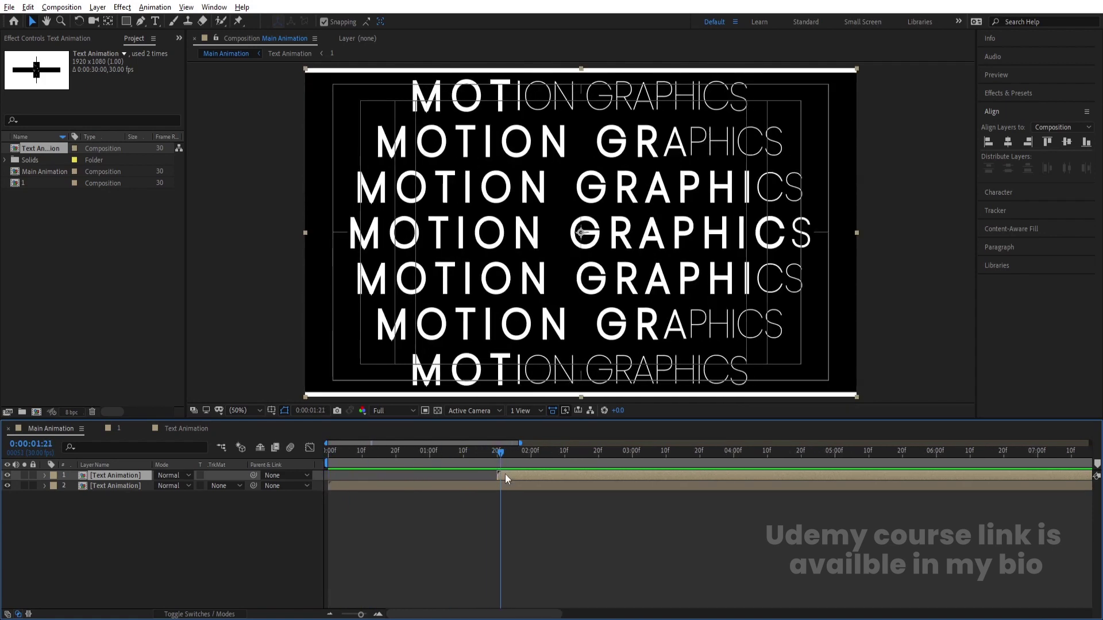
key(ctrl+d)
drag(509, 476, 677, 467)
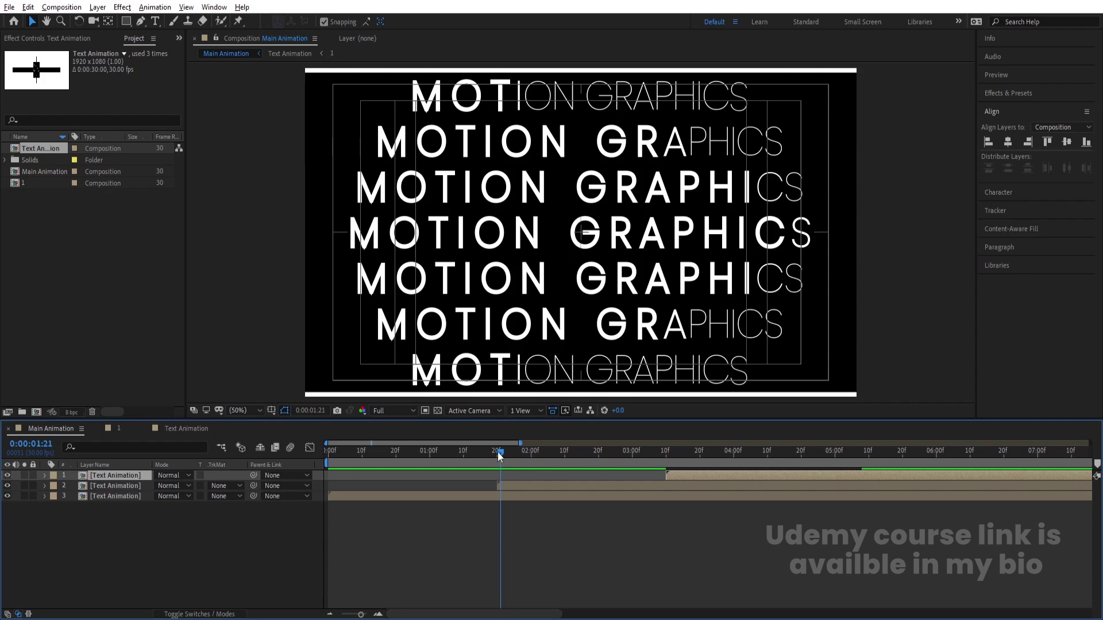
Preview from the second layer's start, then duplicate the topmost Text Animation layer with its start at 0:00:05:00.
drag(497, 452, 495, 450)
key(space)
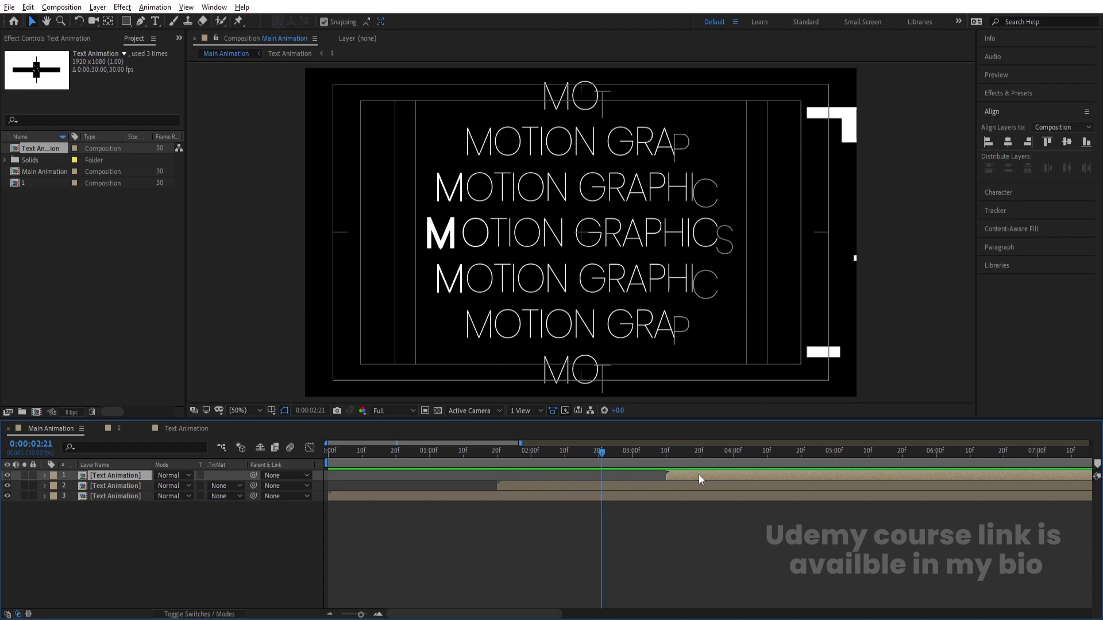
key(ctrl+d)
drag(698, 475, 869, 475)
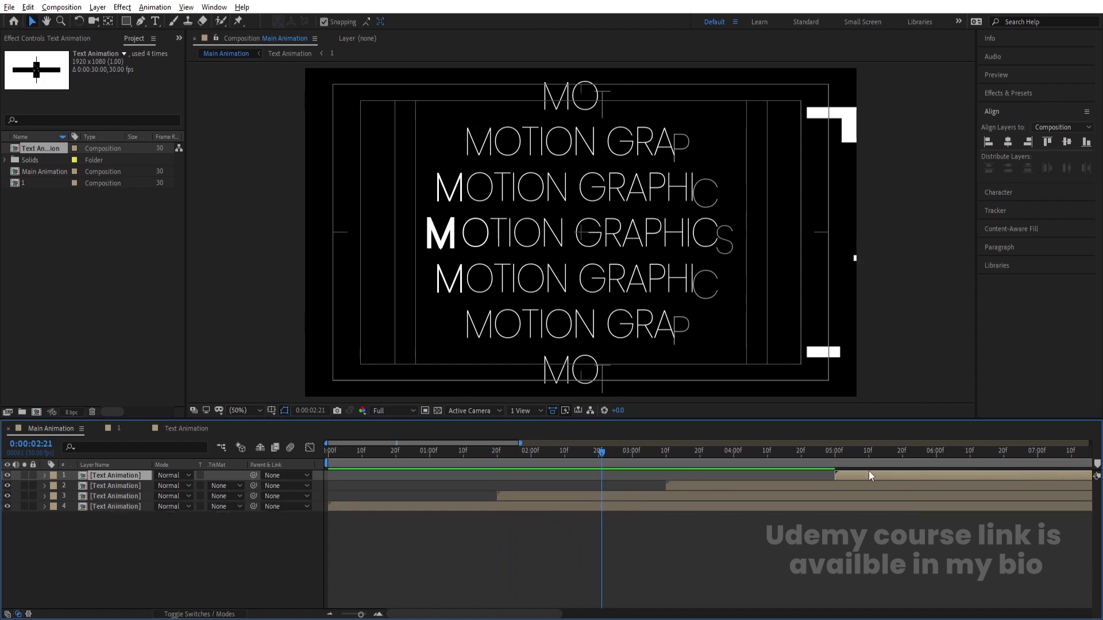
Set the work area from 0:00:01:20 to 0:00:05:00 and preview the looping animation.
drag(549, 454, 498, 452)
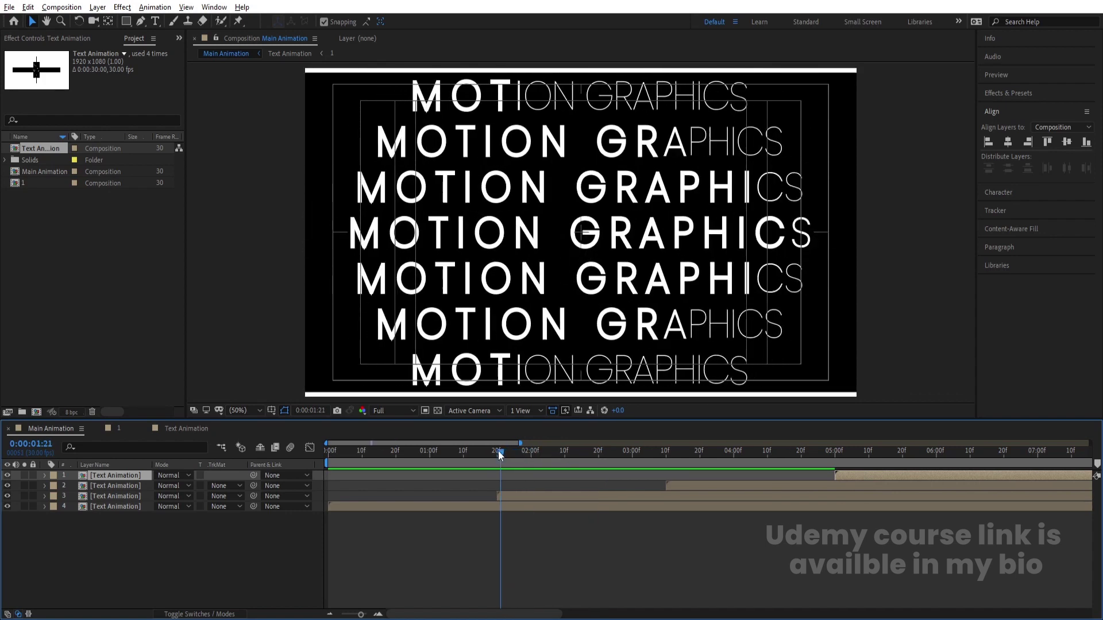
key(b)
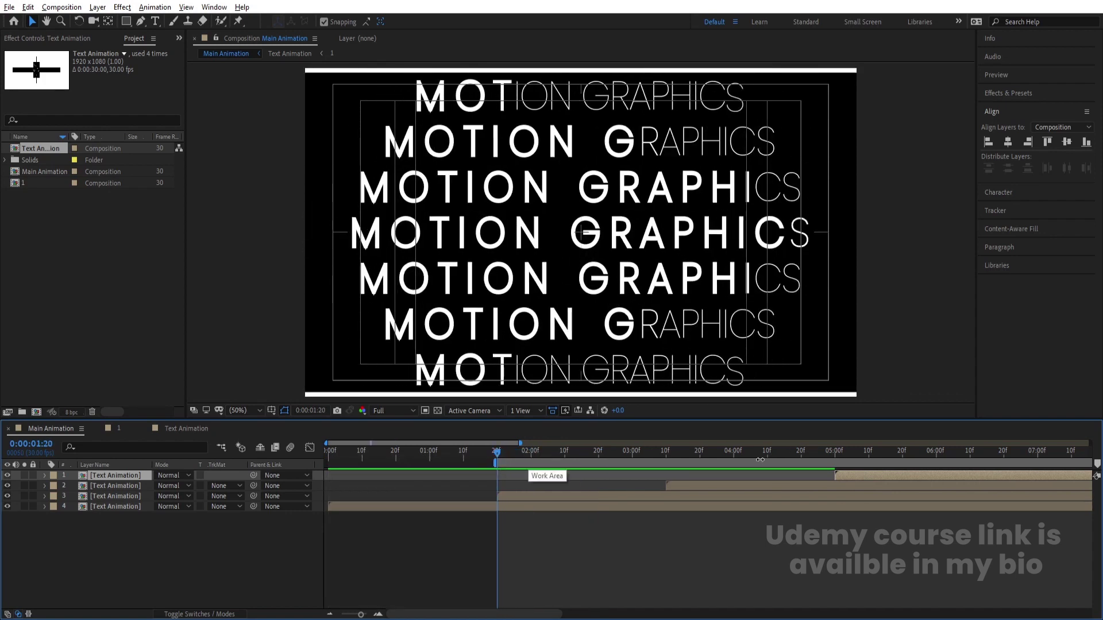
click(833, 452)
drag(833, 454, 835, 455)
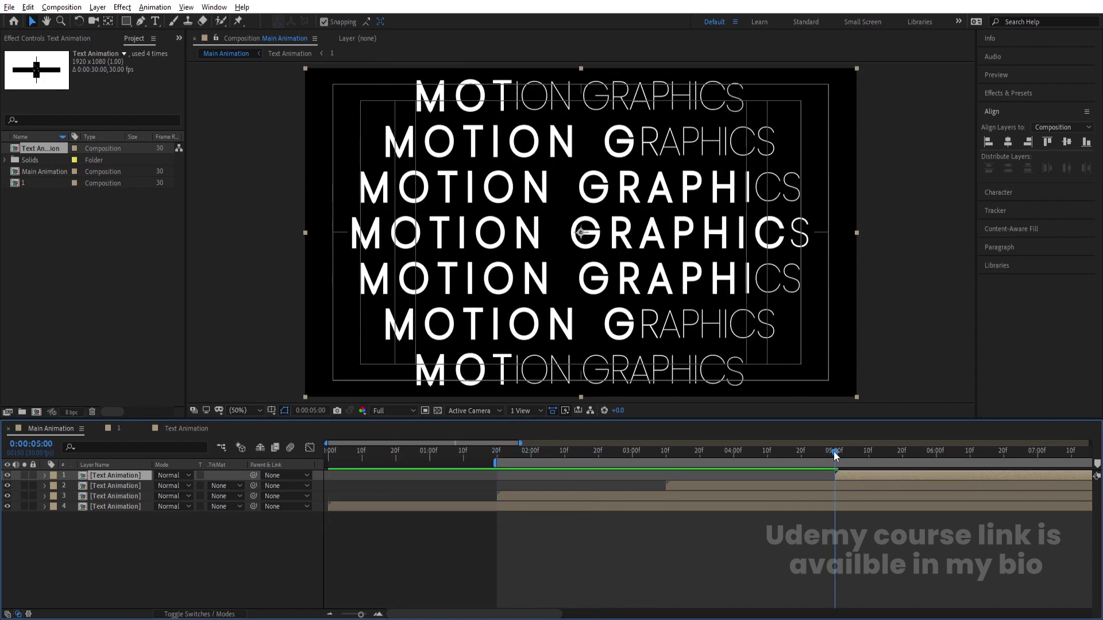
key(n)
key(space)
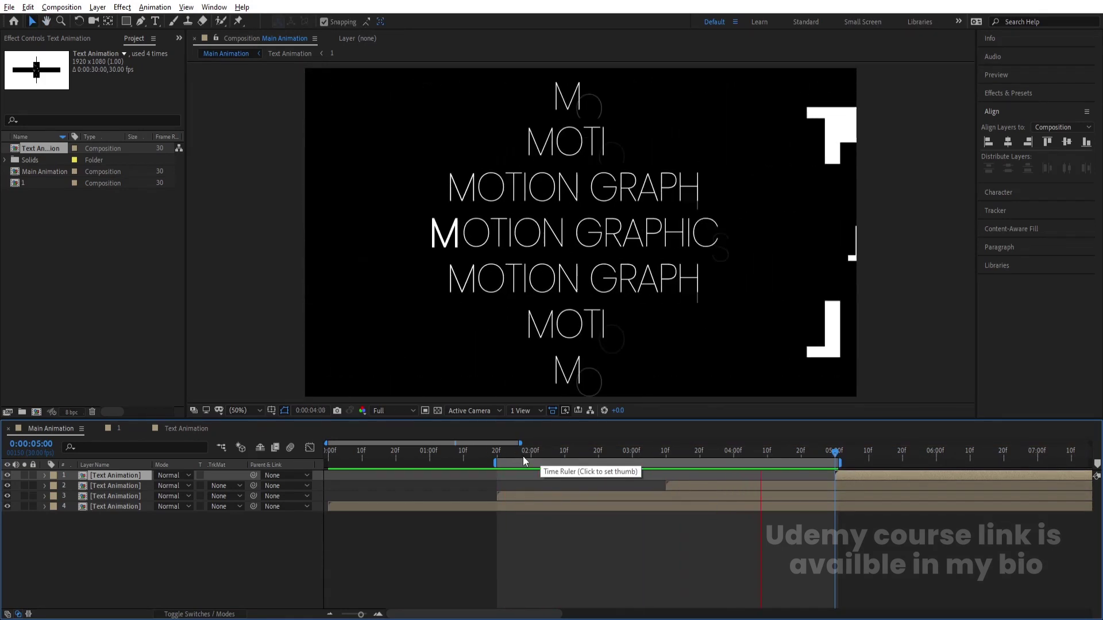
key(space)
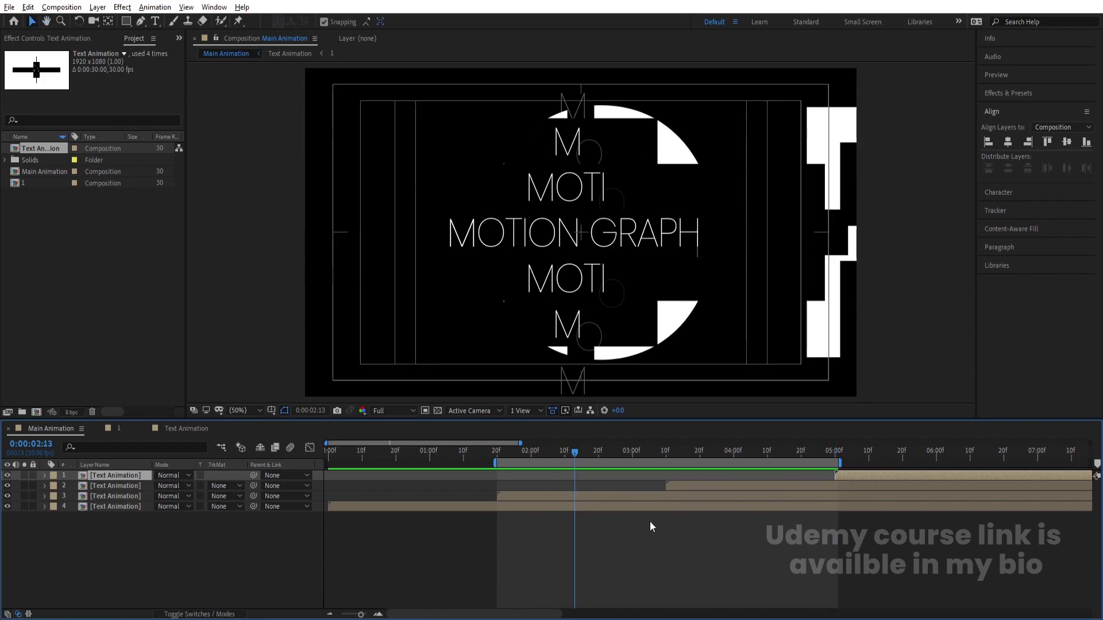
key(space)
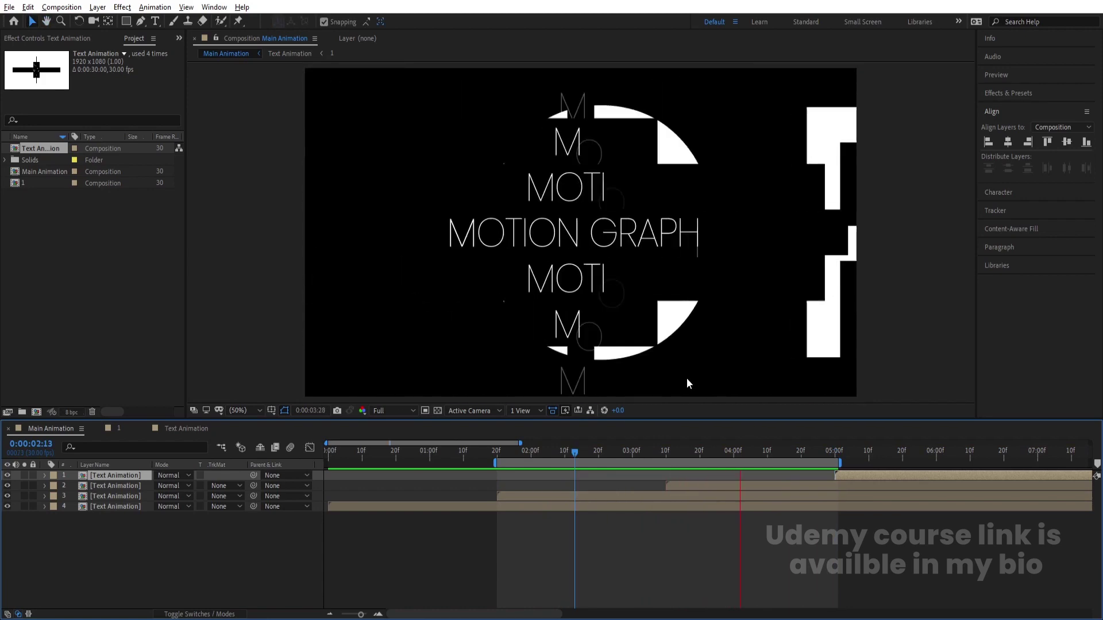
Add a black 1920 x 150 px solid to the main composition and place it beneath all Text Animation layers.
key(space)
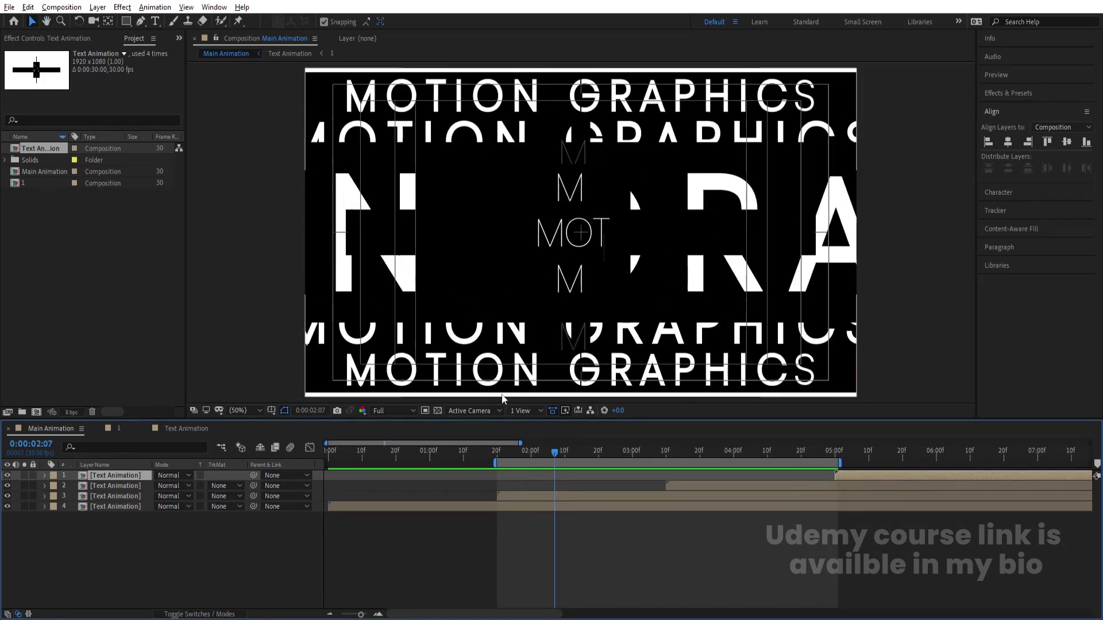
click(177, 569)
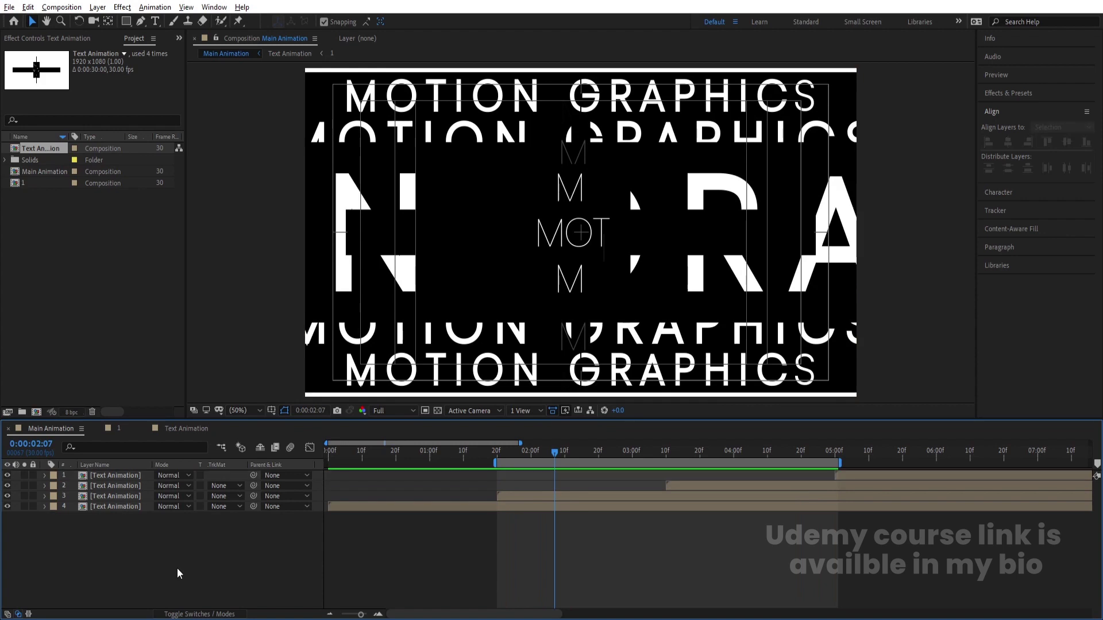
key(ctrl+y)
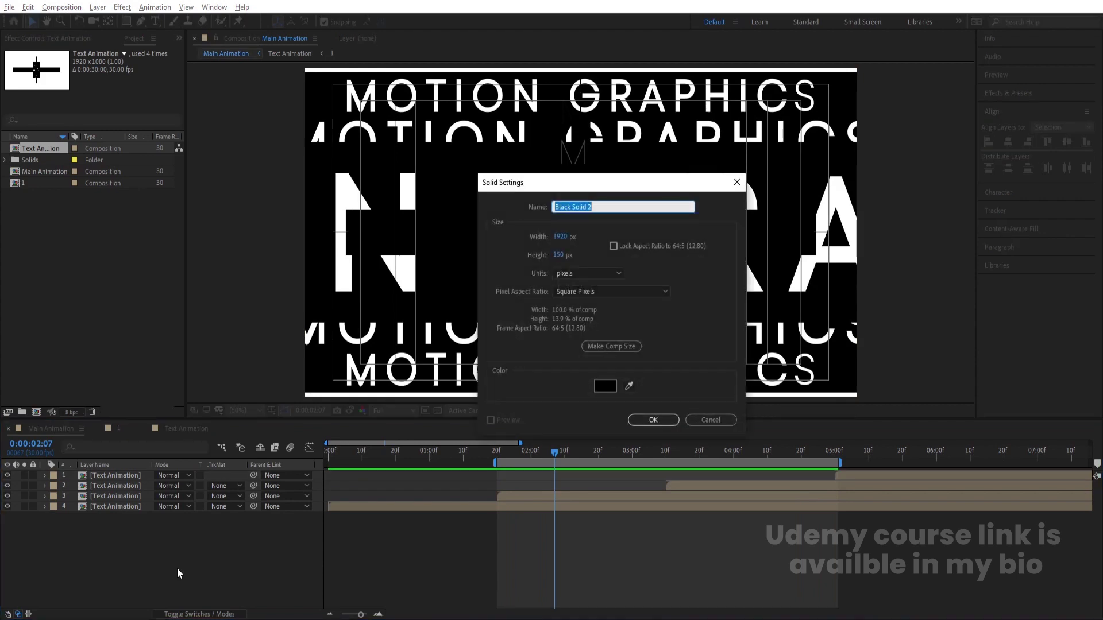
click(651, 419)
drag(126, 477, 132, 539)
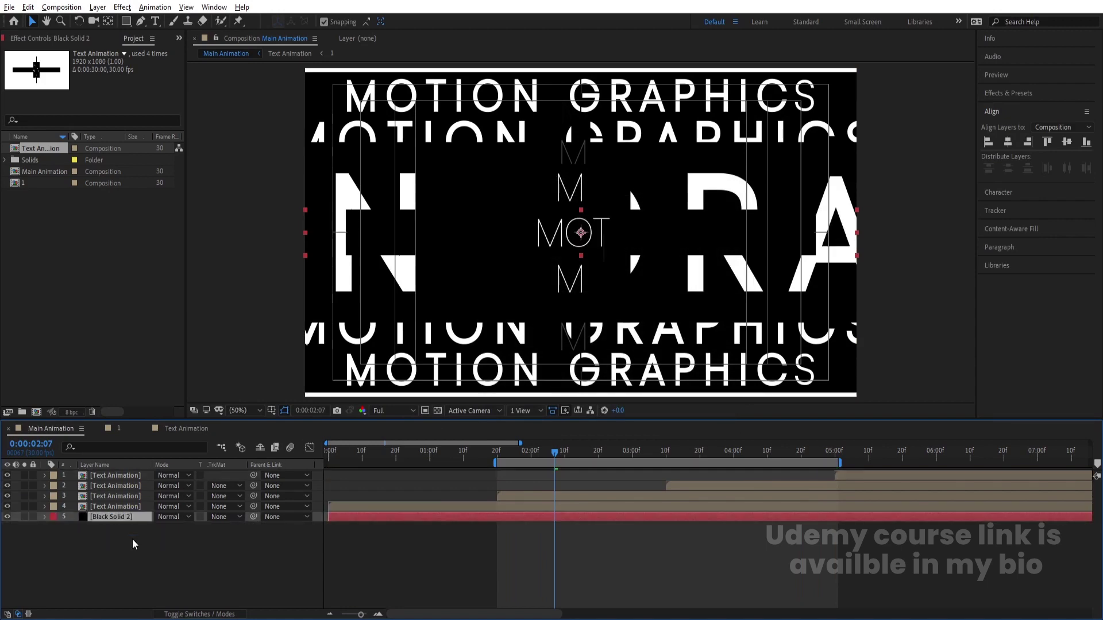
Preview the loop, inspect the layers of nested composition 1, and return to the Main Animation composition.
key(space)
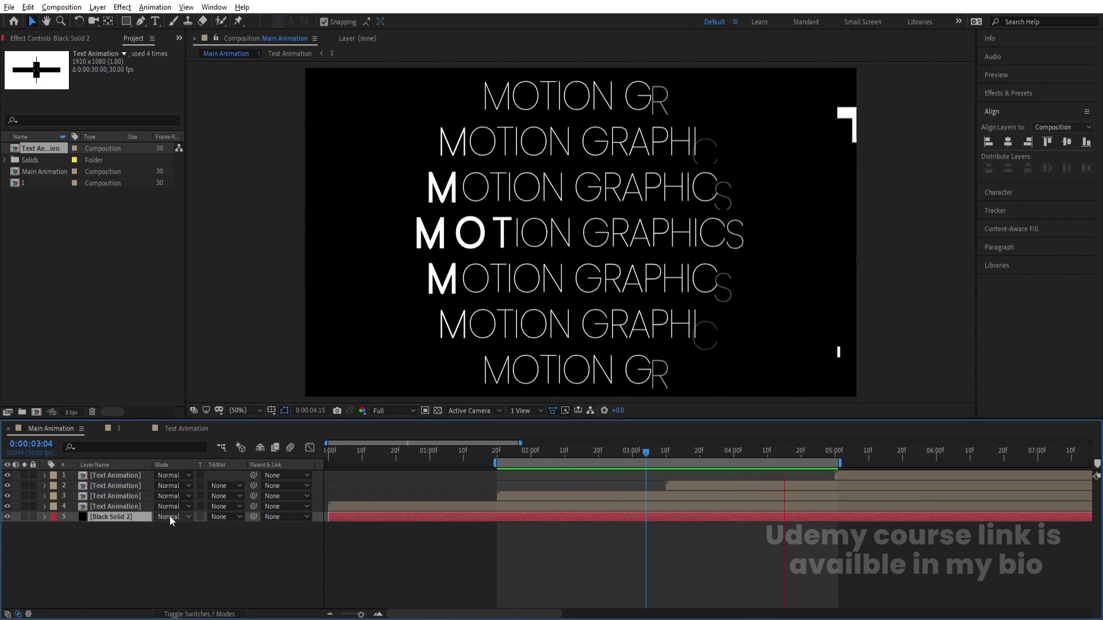
key(space)
double_click(522, 492)
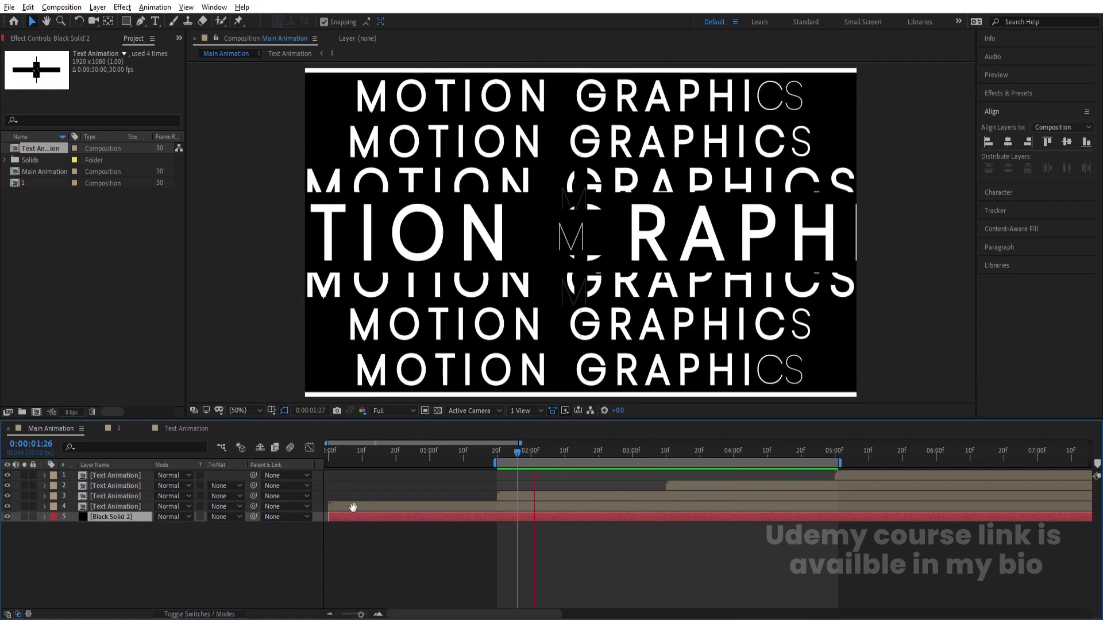
double_click(135, 539)
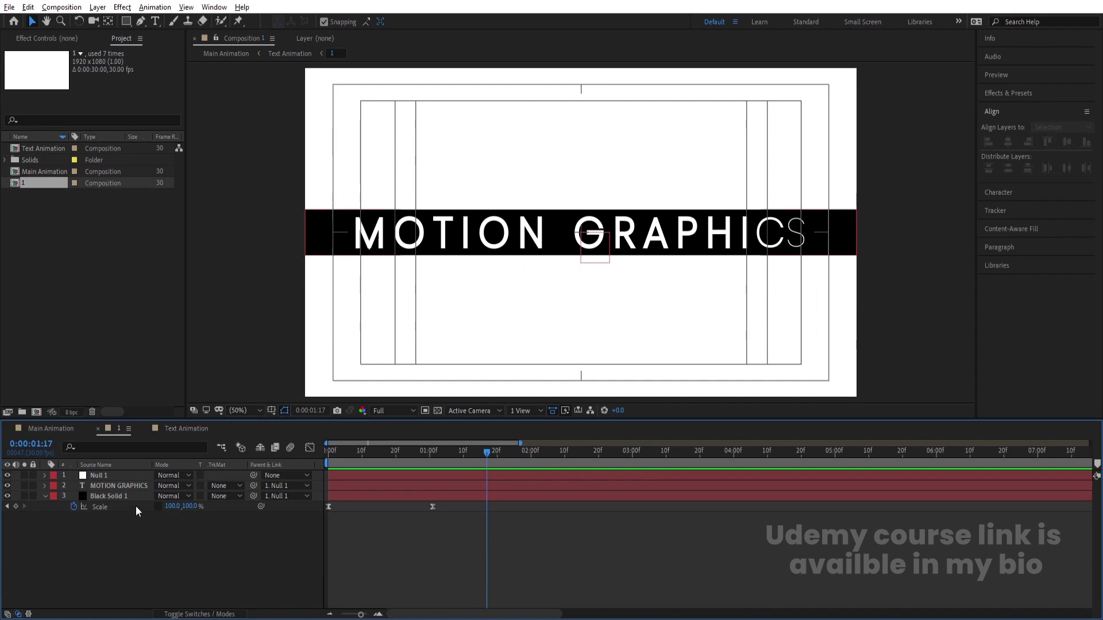
click(33, 426)
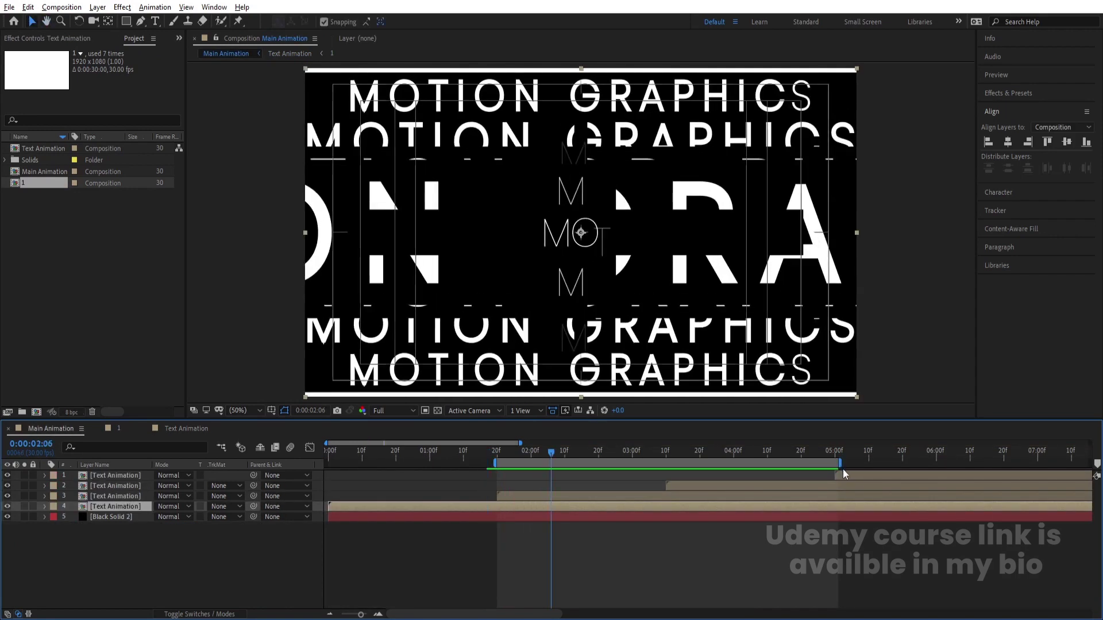
Duplicate the topmost Text Animation layer and start the copy at 0:00:06:20.
click(847, 475)
key(ctrl+d)
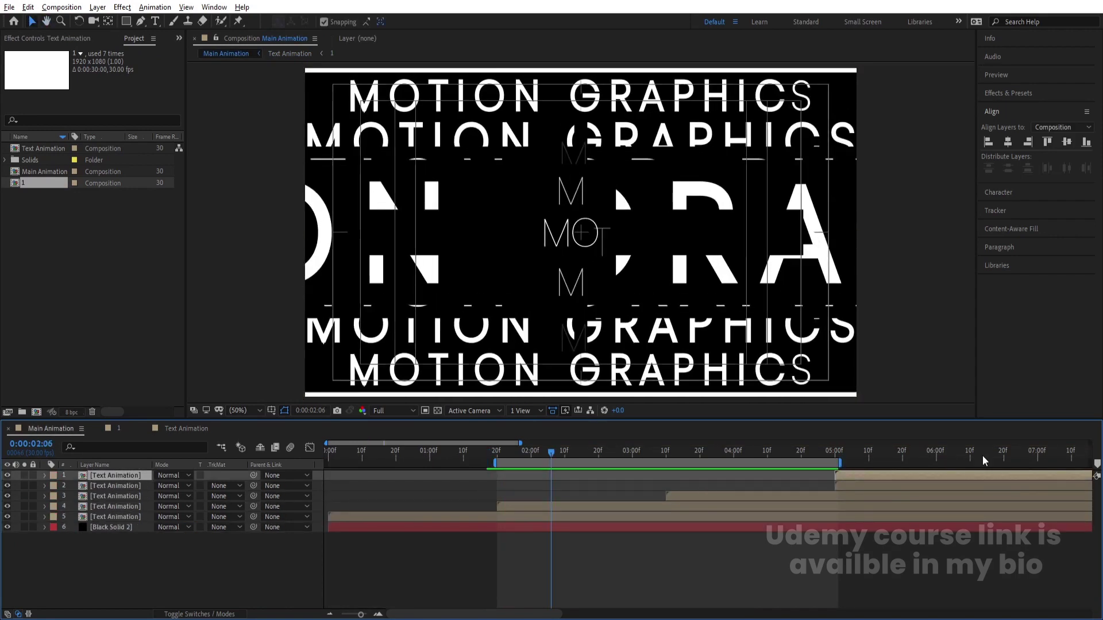
drag(849, 478, 1018, 478)
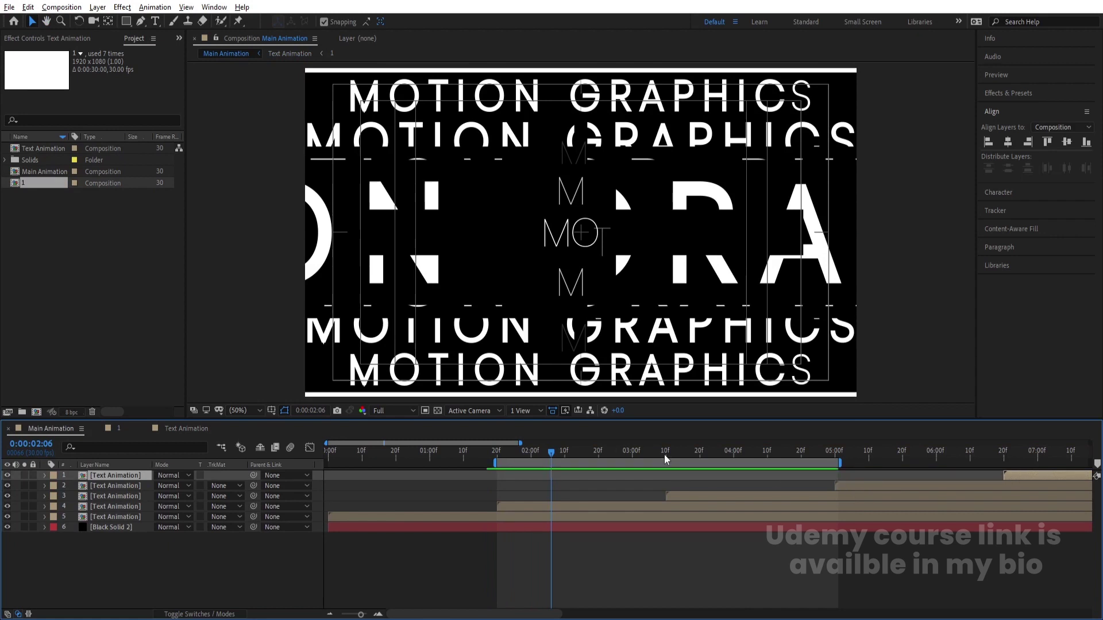
Set the work area from 0:00:03:10 to 0:00:06:20 and preview the loop.
click(665, 454)
key(b)
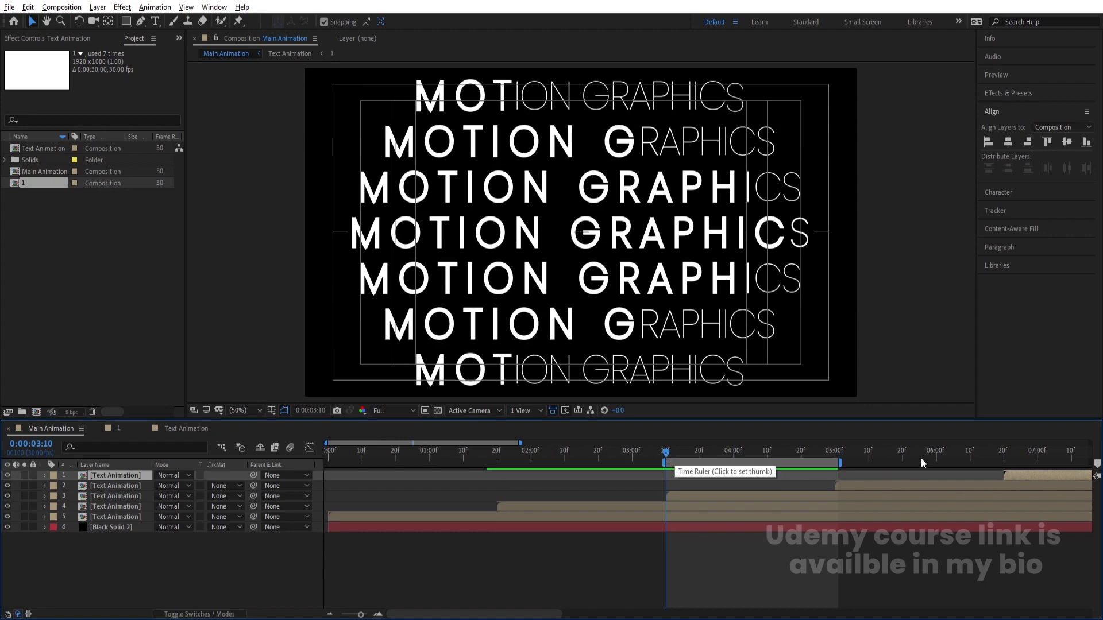
click(1002, 455)
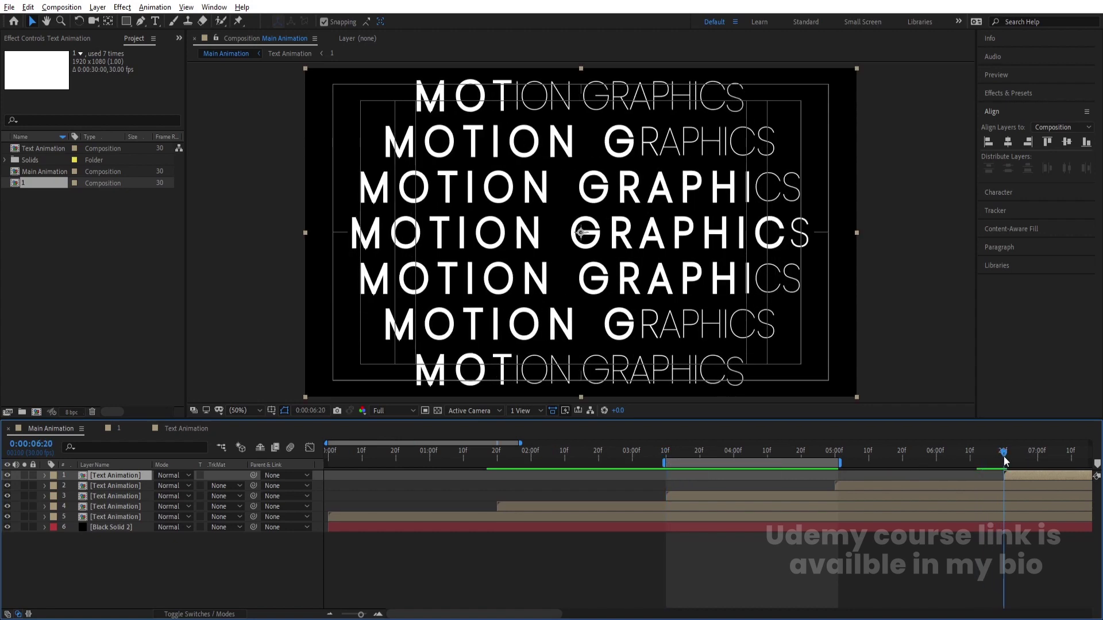
key(n)
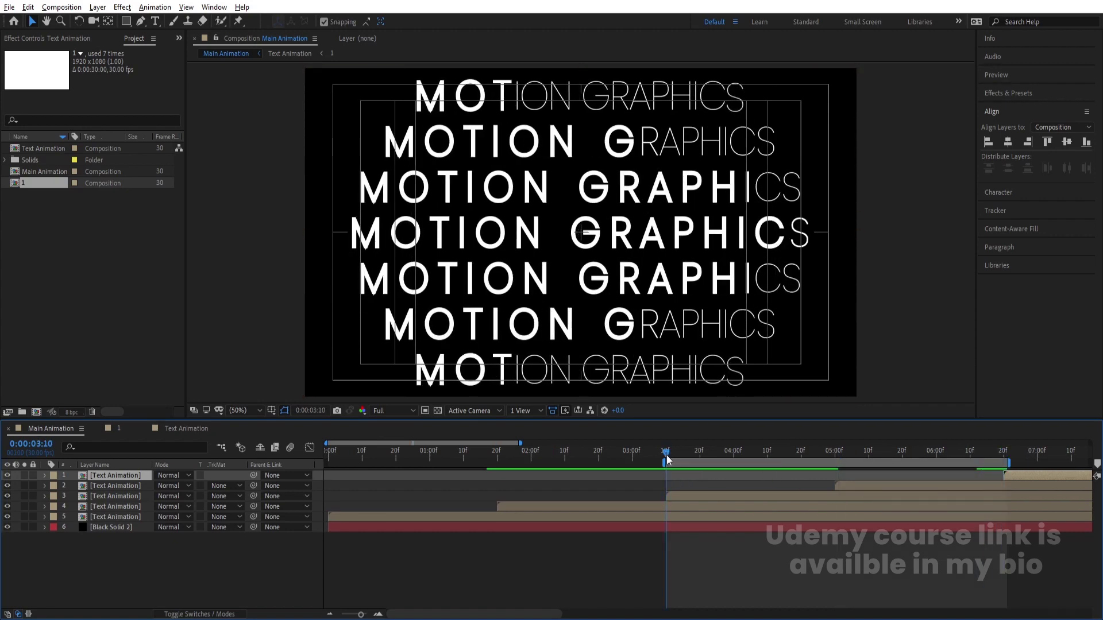
key(space)
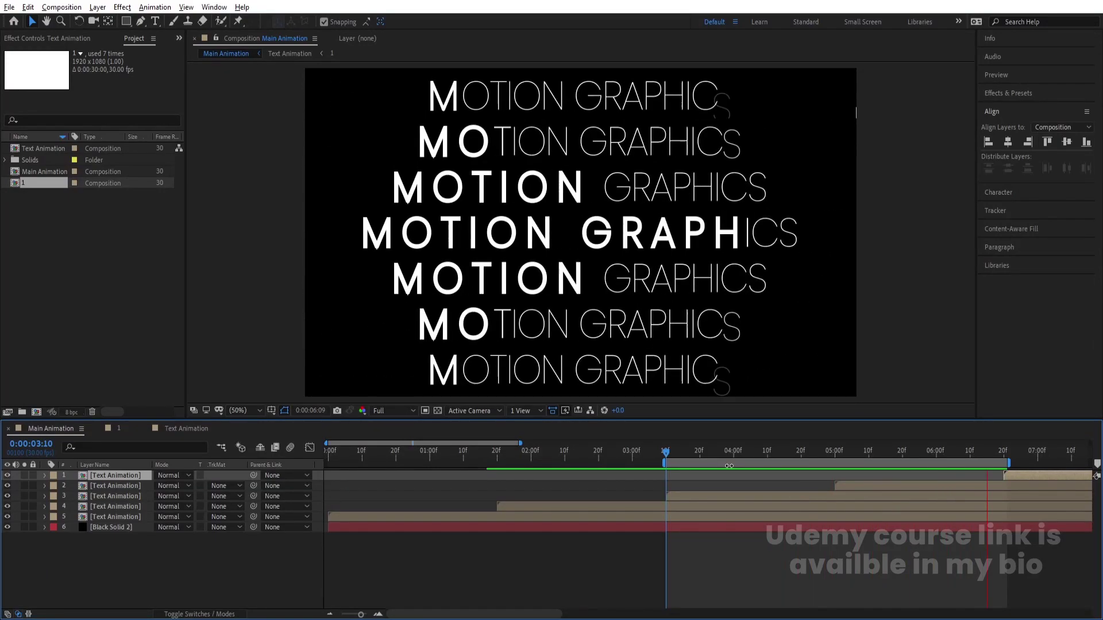
key(minus)
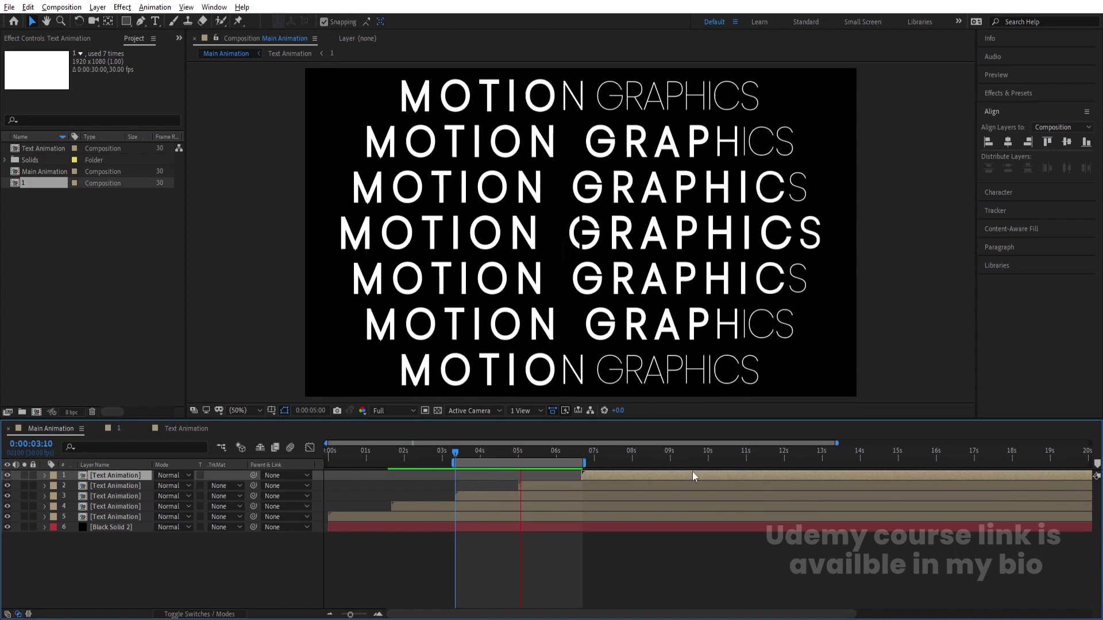